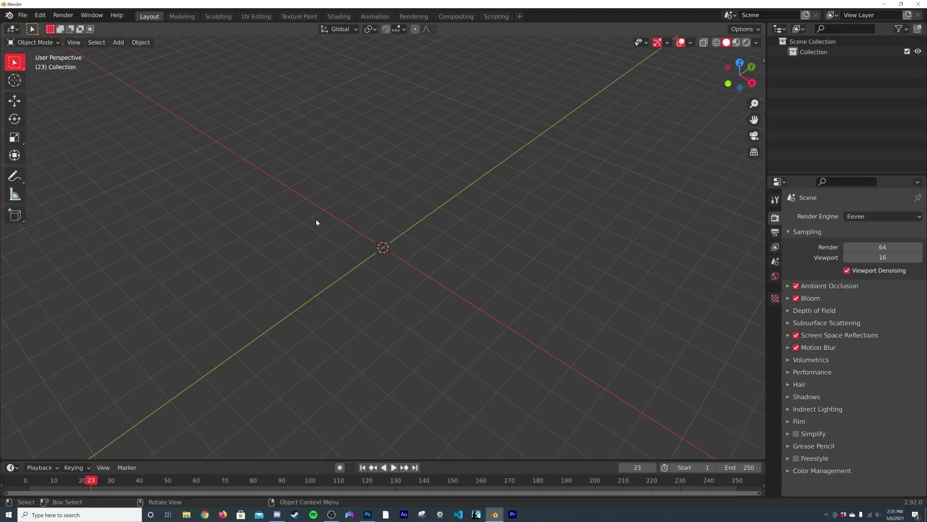
# Step: Import the SVG file ducky3d_logo_icon_black.svg into the scene
pyautogui.moveTo(430, 222); pyautogui.dragTo(485, 249, button='middle')
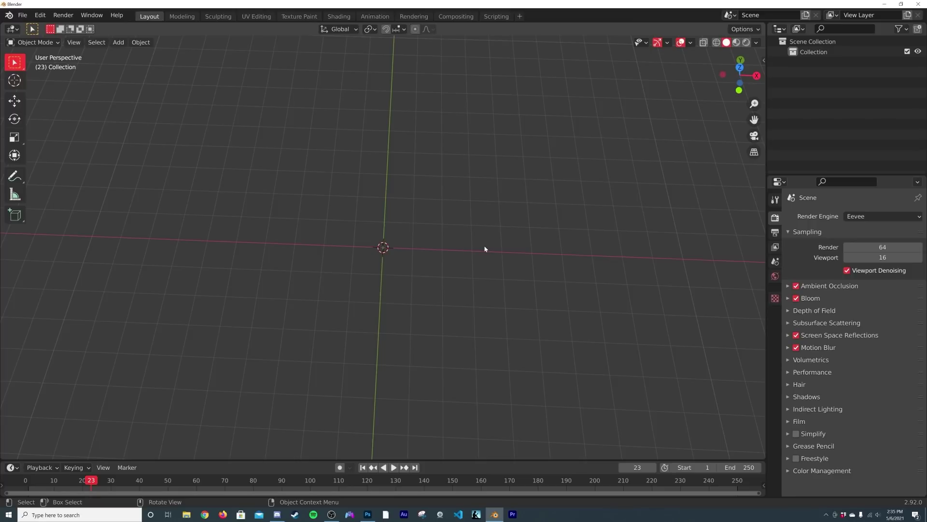
pyautogui.moveTo(498, 283); pyautogui.dragTo(498, 256, button='middle')
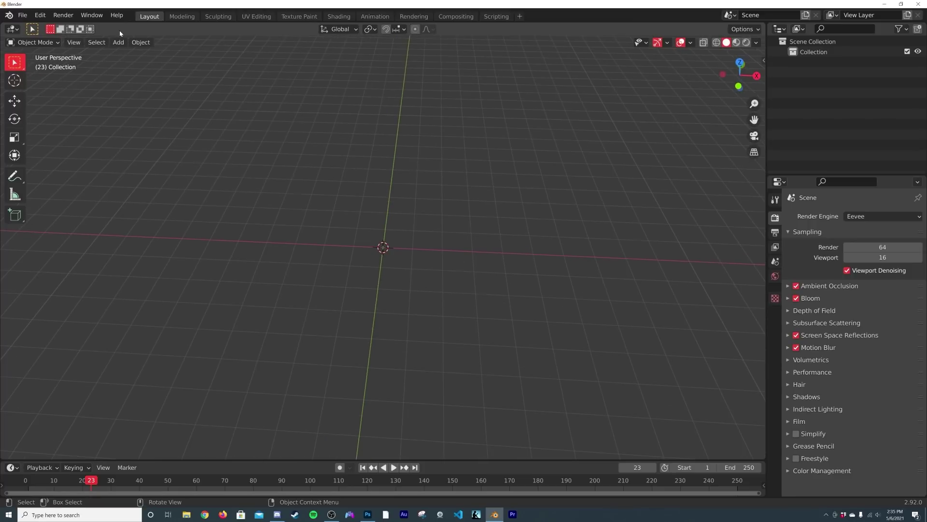
pyautogui.click(22, 15)
pyautogui.moveTo(58, 157)
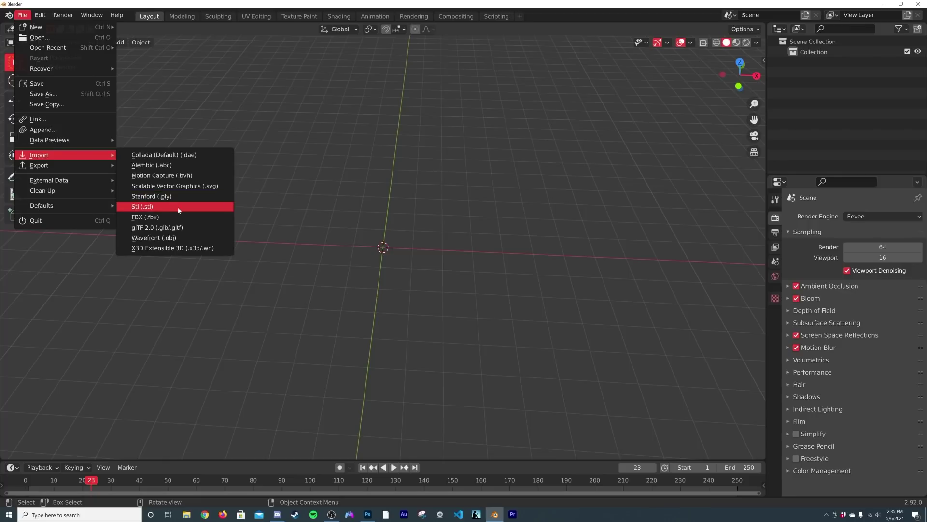
pyautogui.click(177, 187)
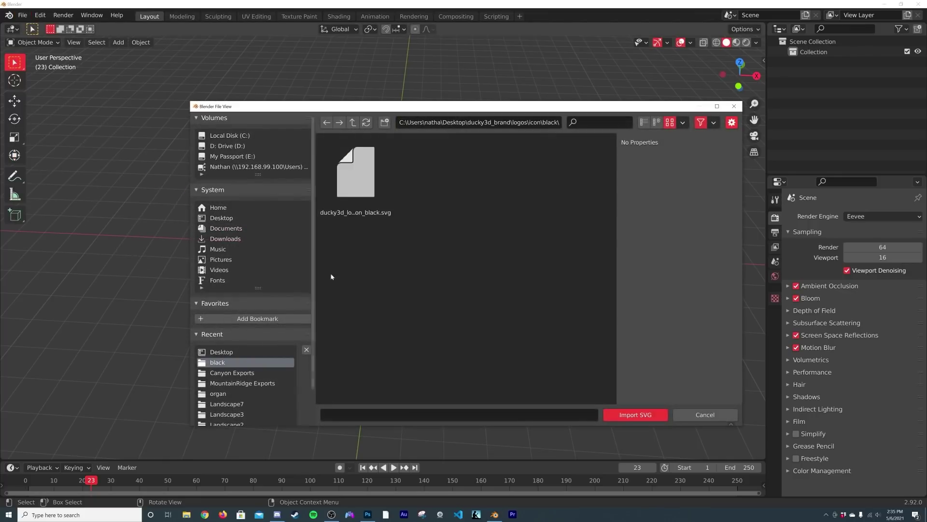
pyautogui.doubleClick(356, 173)
# Step: Scale the tiny imported logo curve up uniformly until it is large enough to work on
pyautogui.moveTo(443, 224); pyautogui.dragTo(343, 303)
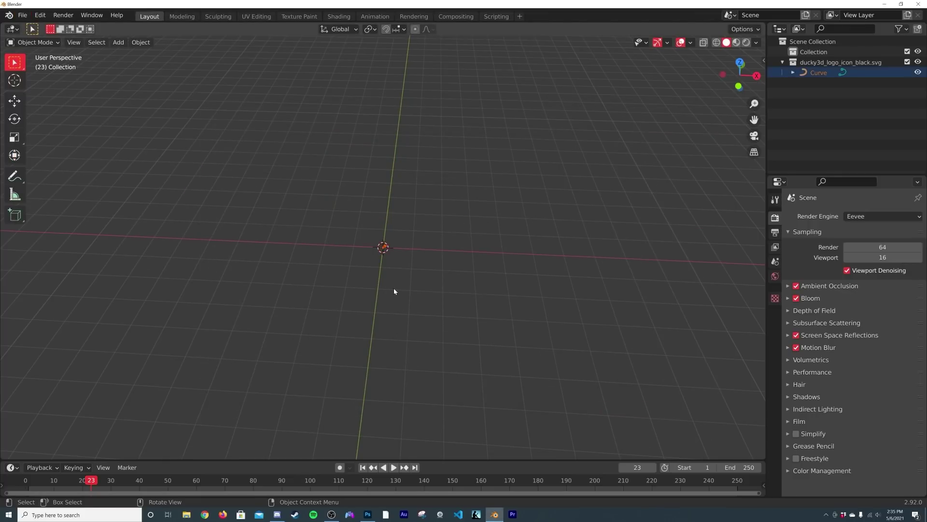
pyautogui.press('s')
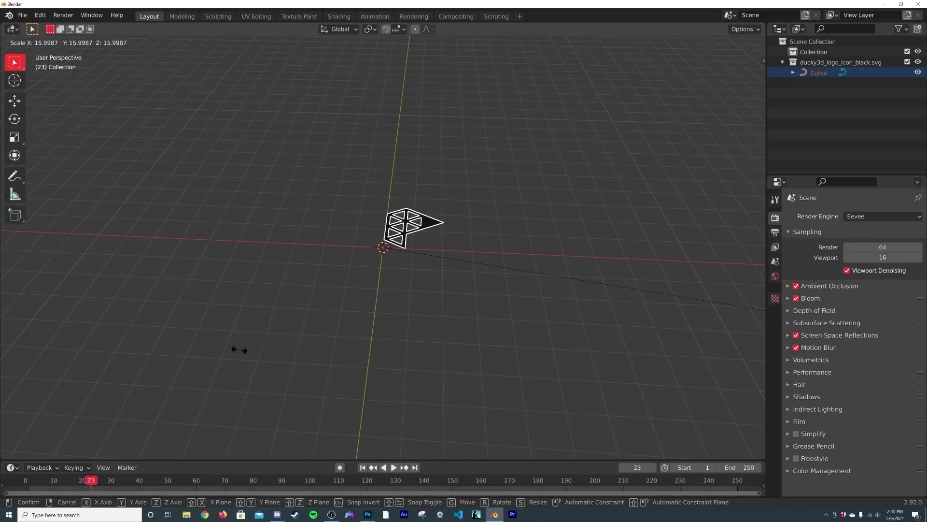
pyautogui.click(267, 350)
pyautogui.moveTo(429, 224); pyautogui.dragTo(443, 264, button='middle')
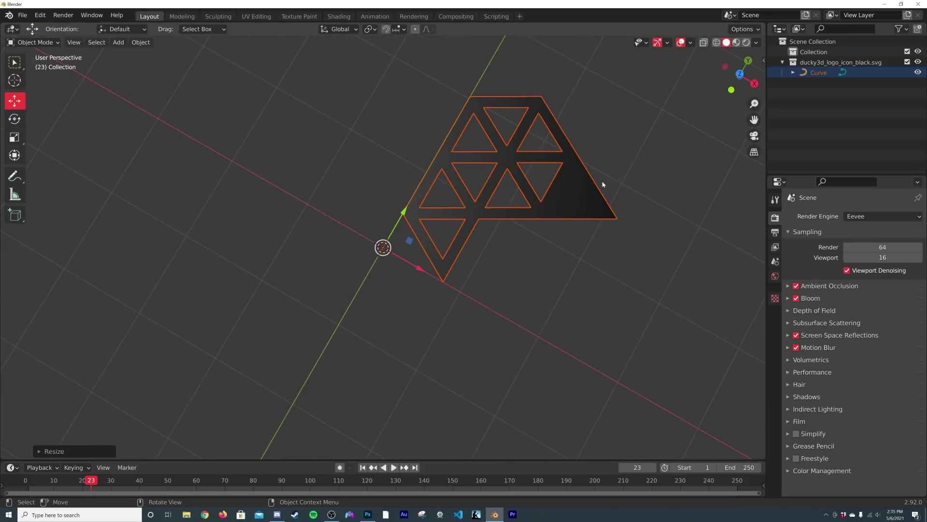
# Step: In Edit Mode from the top view, move all the logo's curve points so the shape is centred on the world origin
pyautogui.press('`')
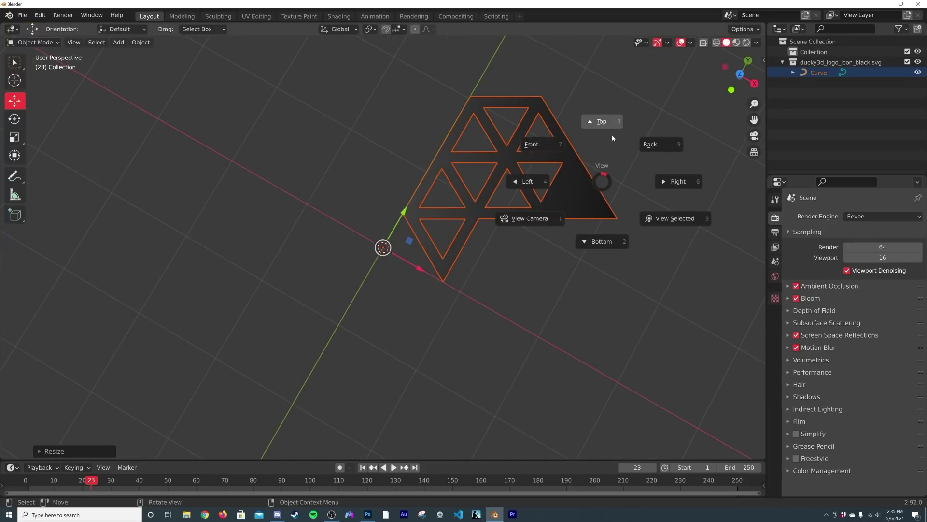
pyautogui.click(612, 138)
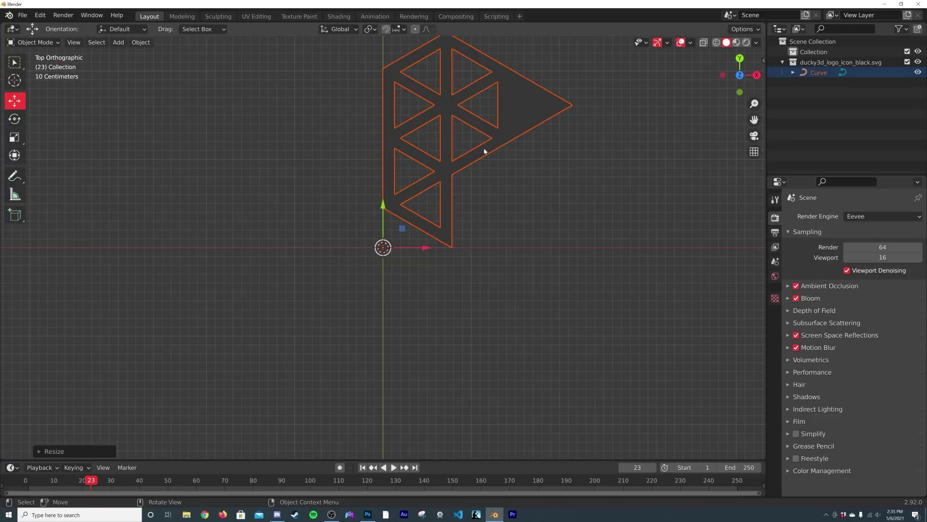
pyautogui.press('Tab')
pyautogui.press('a')
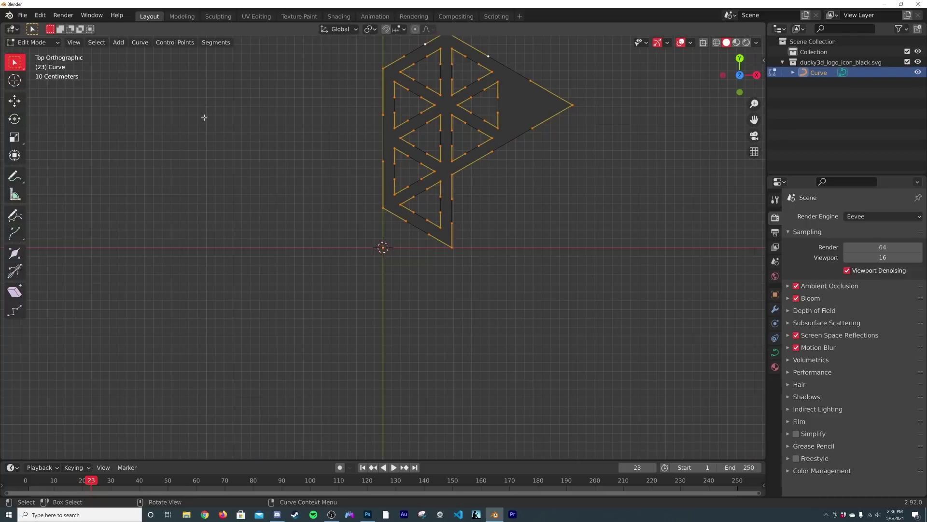
pyautogui.click(8, 106)
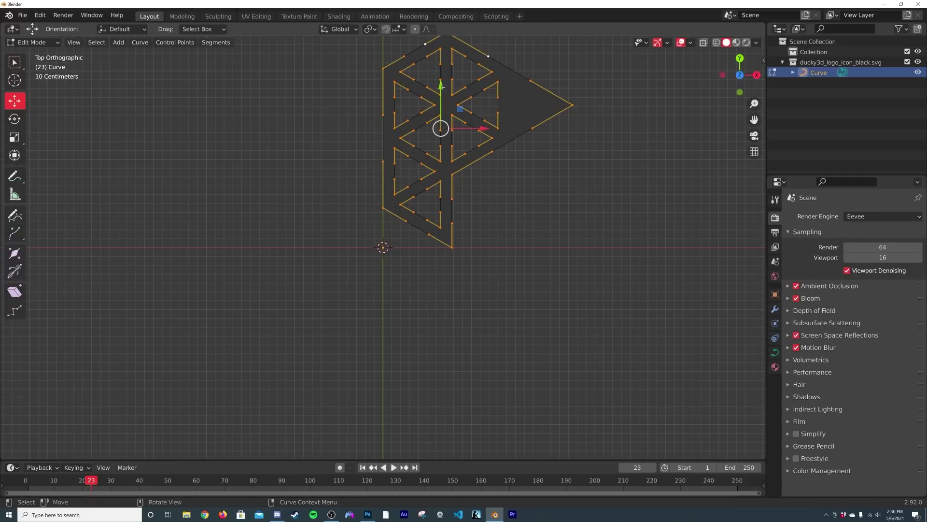
pyautogui.moveTo(441, 97); pyautogui.dragTo(443, 239)
pyautogui.moveTo(487, 271); pyautogui.dragTo(419, 272)
pyautogui.scroll(7, 400, 271)
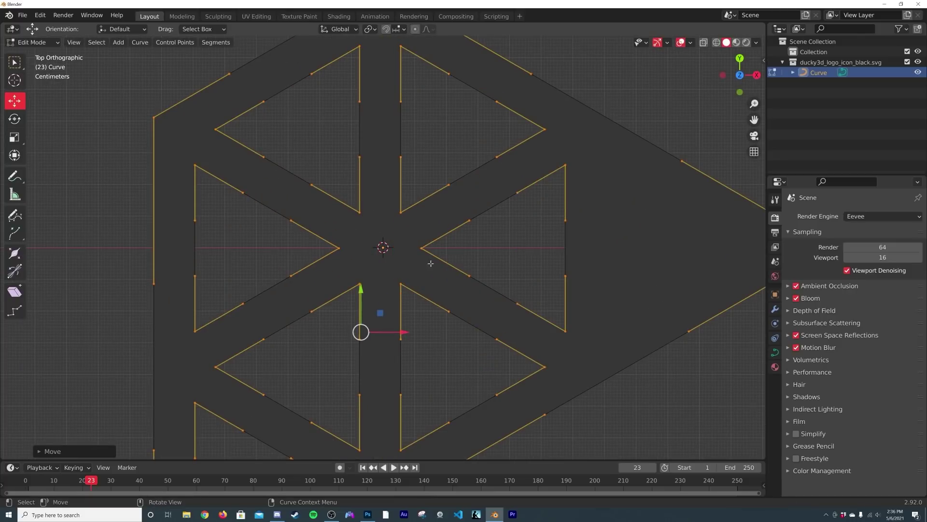
pyautogui.scroll(-5, 430, 263)
pyautogui.press('Tab')
pyautogui.moveTo(428, 261); pyautogui.dragTo(436, 204, button='middle')
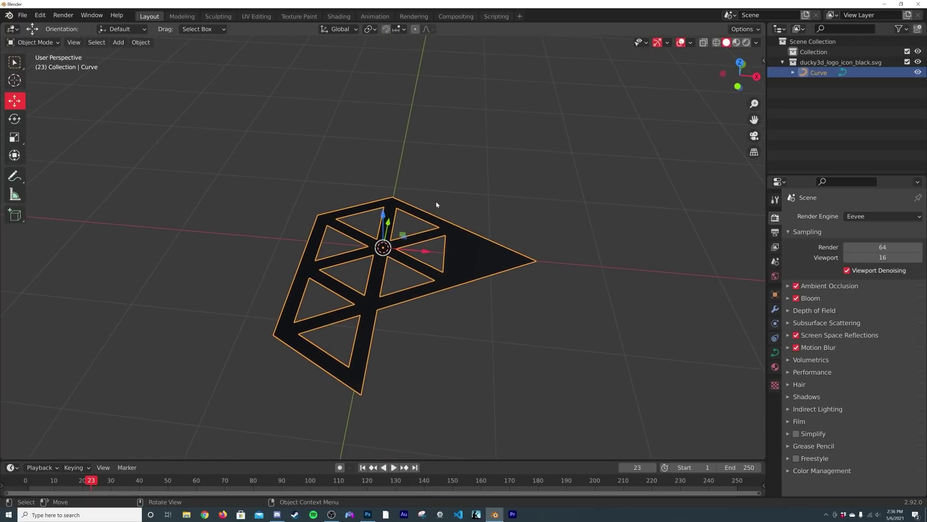
pyautogui.press('r')
pyautogui.press('r')
pyautogui.rightClick(348, 224)
# Step: Raise the logo curve slightly above the grid along the Z axis
pyautogui.moveTo(432, 279); pyautogui.dragTo(436, 301, button='middle')
pyautogui.scroll(-4, 436, 301)
pyautogui.moveTo(385, 206); pyautogui.dragTo(385, 188)
pyautogui.moveTo(451, 255); pyautogui.dragTo(459, 210, button='middle')
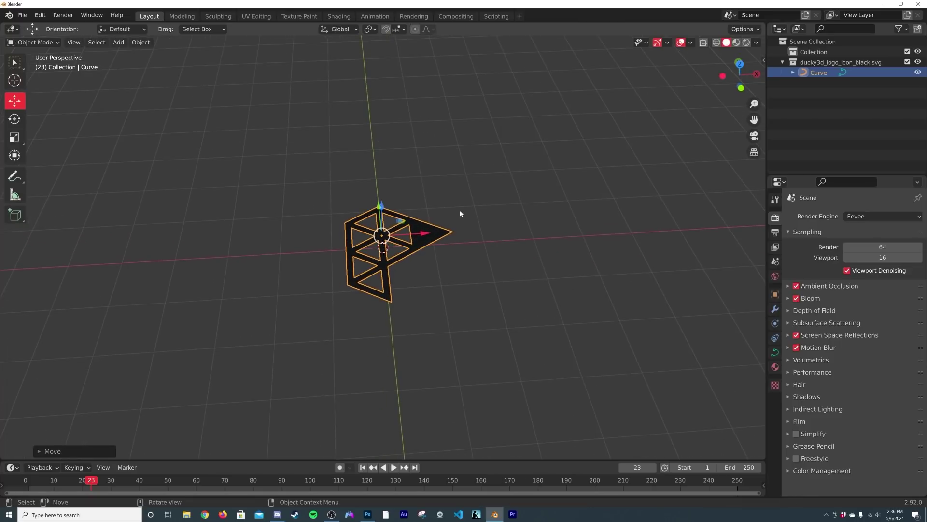
# Step: Give the logo curve thickness by setting its geometry extrude to 0.004 m
pyautogui.click(774, 352)
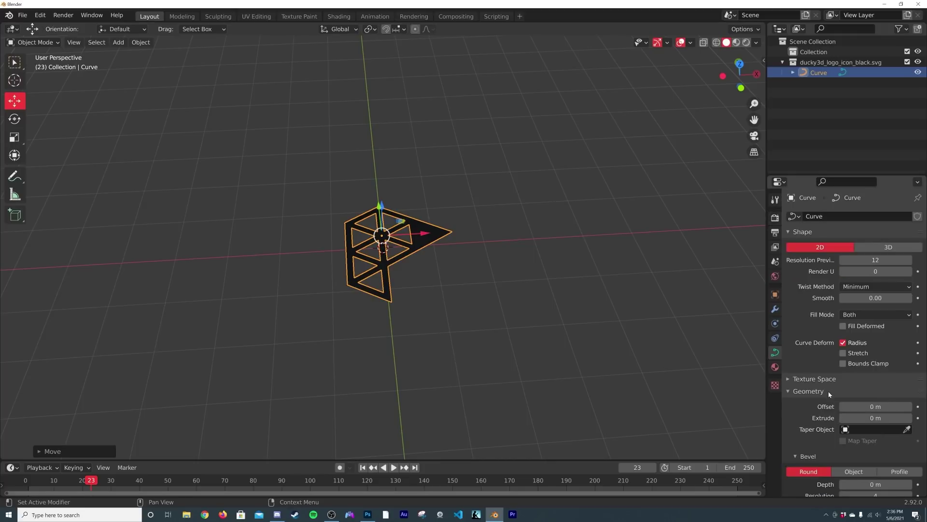
pyautogui.moveTo(869, 418)
pyautogui.mouseDown()
pyautogui.moveTo(898, 418)
pyautogui.moveTo(843, 418)
pyautogui.moveTo(875, 418)
pyautogui.mouseUp()
pyautogui.scroll(6, 499, 308)
pyautogui.moveTo(499, 307); pyautogui.dragTo(474, 270, button='middle')
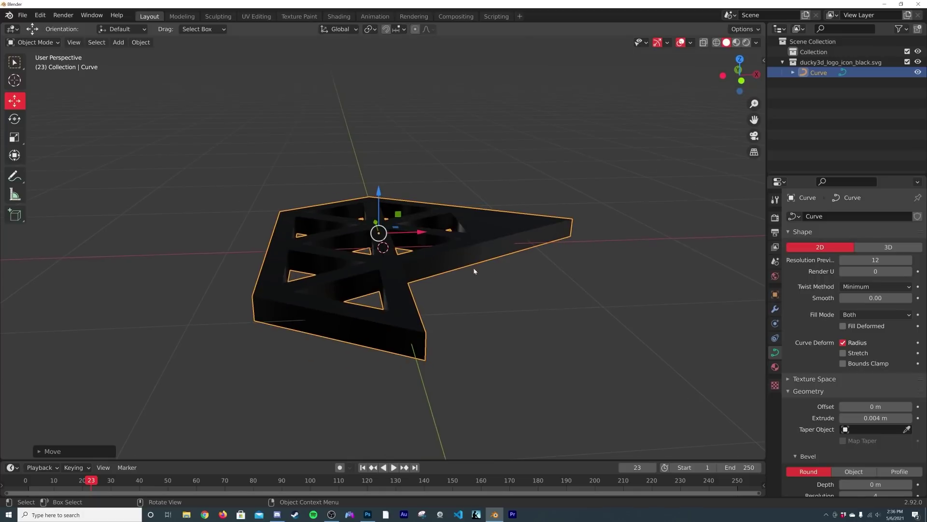
pyautogui.moveTo(440, 225); pyautogui.dragTo(460, 259, button='middle')
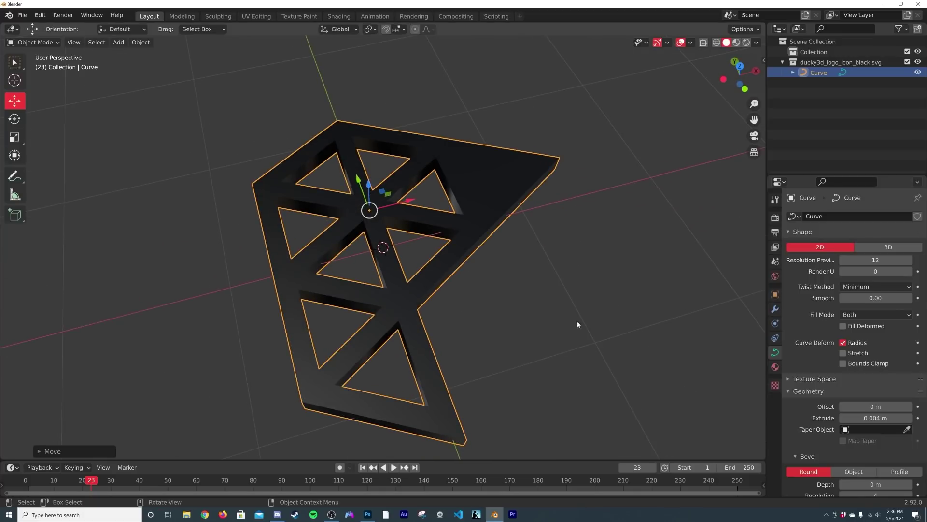
# Step: Duplicate the extruded logo in place and hide the original curve in the viewport
pyautogui.moveTo(577, 322); pyautogui.dragTo(445, 262, button='middle')
pyautogui.hotkey('shift', 'd')
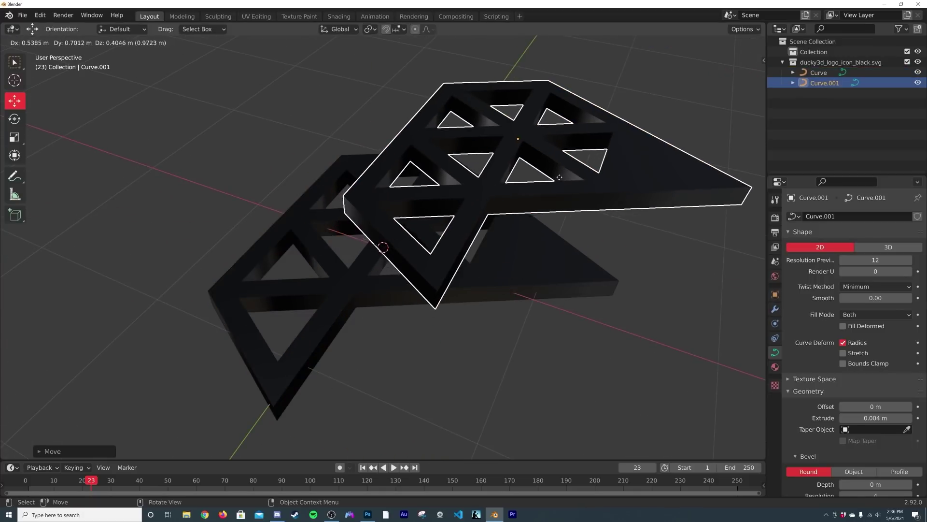
pyautogui.rightClick(559, 179)
pyautogui.click(822, 73)
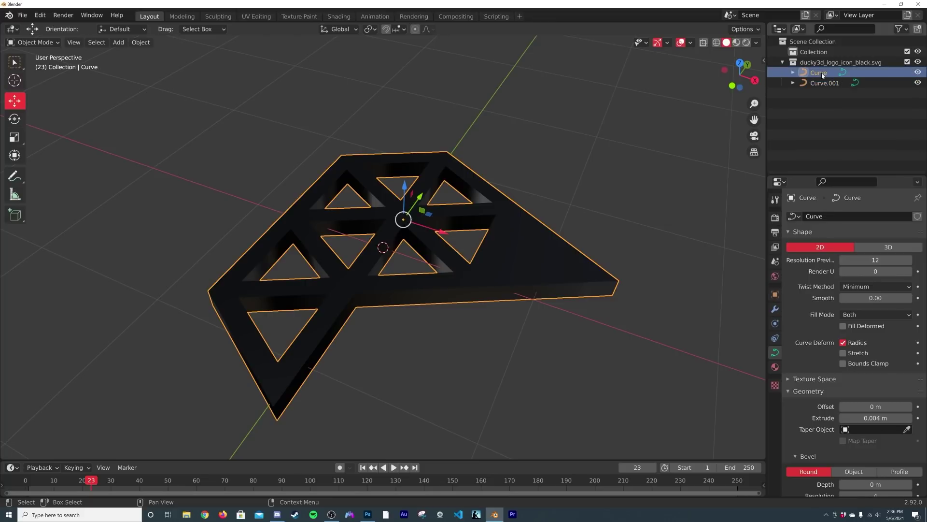
pyautogui.click(918, 73)
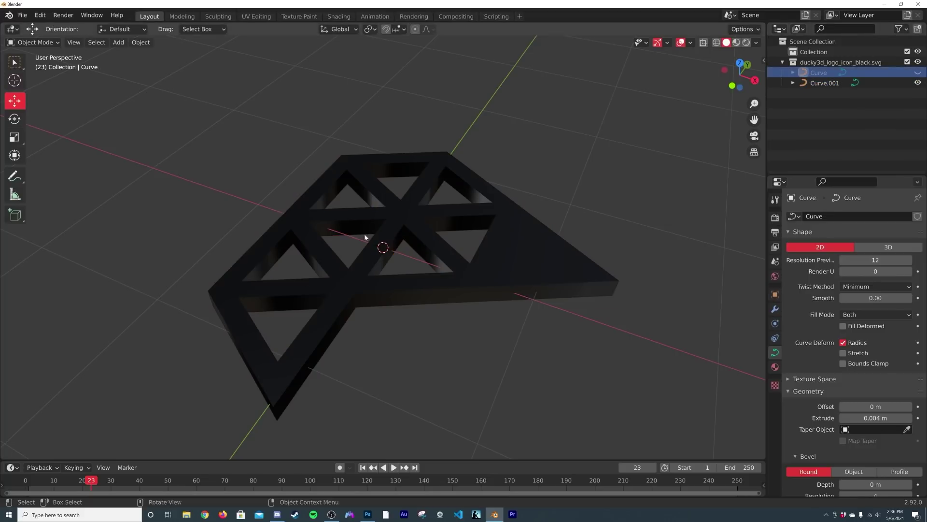
# Step: Select the duplicated logo, convert it to a mesh, and check its geometry in Edit Mode
pyautogui.moveTo(366, 237); pyautogui.dragTo(461, 228, button='middle')
pyautogui.click(462, 227)
pyautogui.moveTo(524, 259); pyautogui.dragTo(503, 215, button='middle')
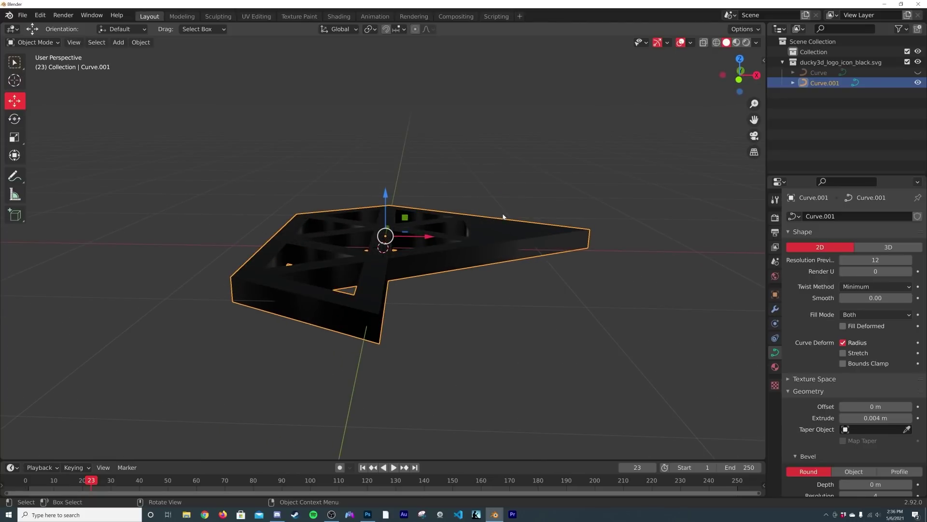
pyautogui.rightClick(503, 217)
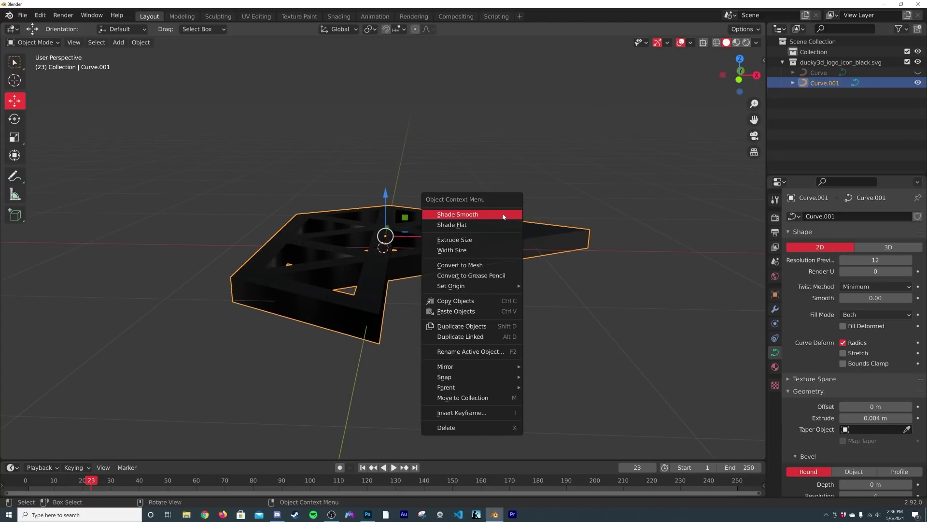
pyautogui.click(485, 267)
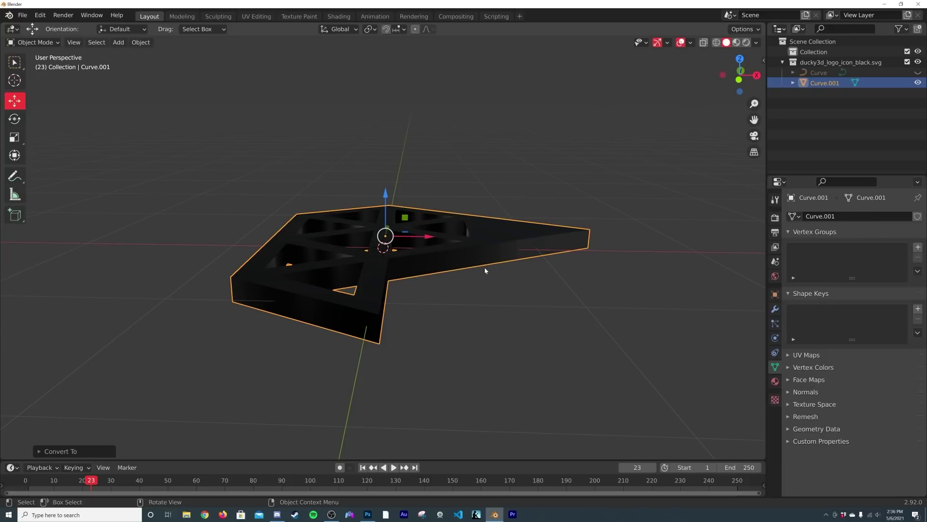
pyautogui.press('Tab')
pyautogui.moveTo(485, 270); pyautogui.dragTo(321, 277, button='middle')
pyautogui.press('a')
pyautogui.press('Tab')
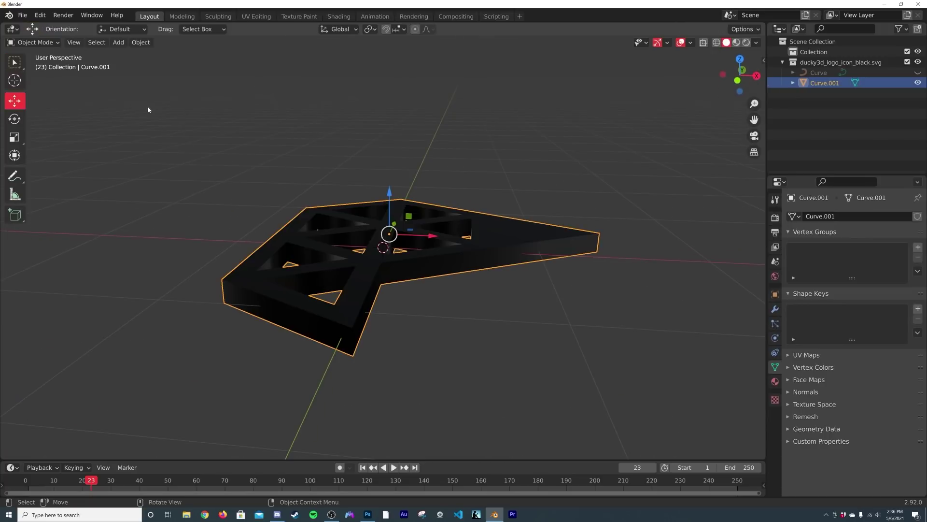
# Step: Delete all faces of the mesh except the loop of side faces around the logo's outer edge
pyautogui.press('Tab')
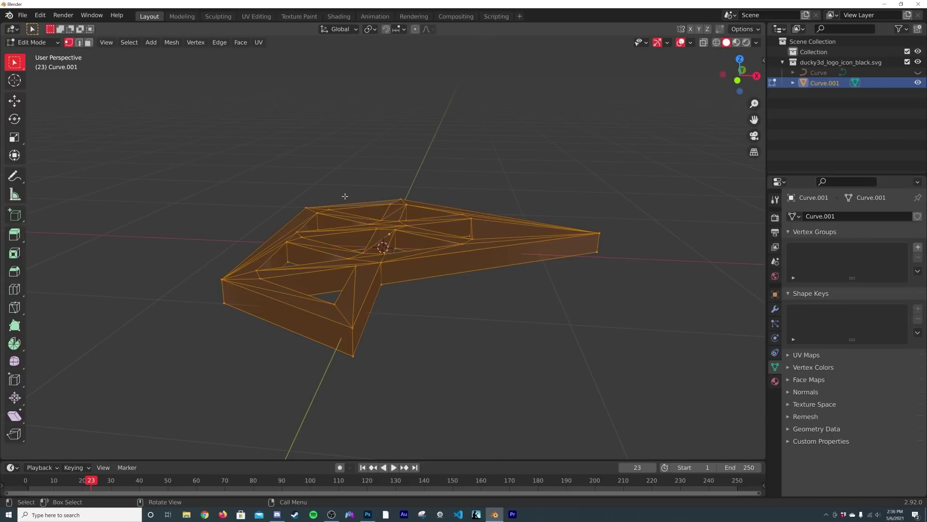
pyautogui.click(88, 42)
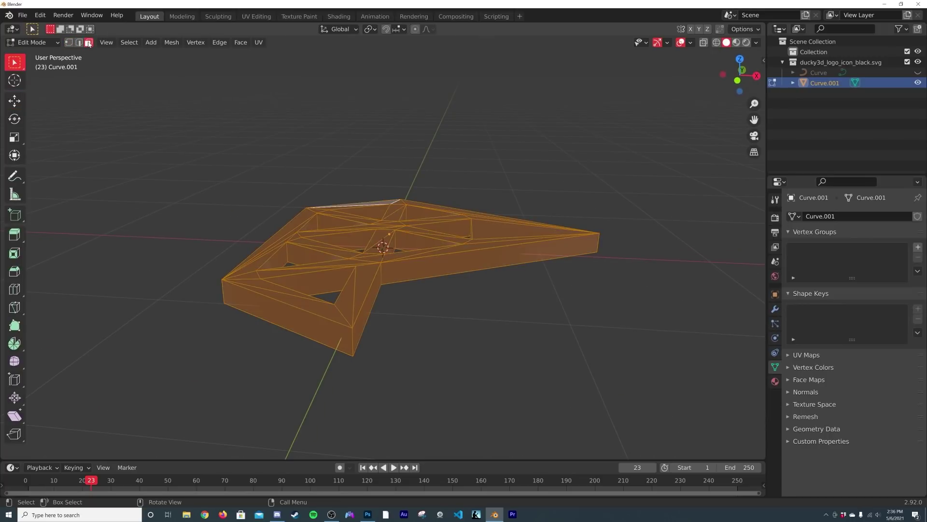
pyautogui.click(351, 339)
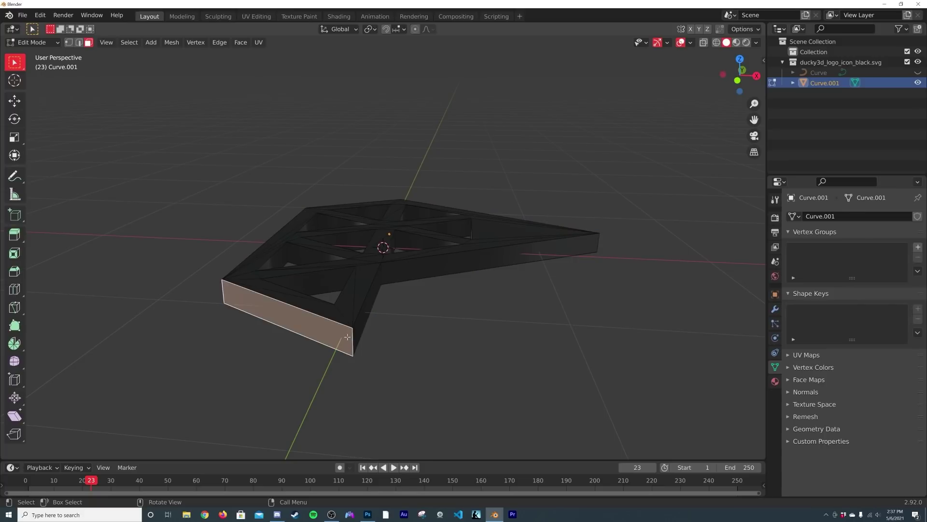
pyautogui.keyDown('alt'); pyautogui.click(347, 336); pyautogui.keyUp('alt')
pyautogui.moveTo(347, 337); pyautogui.dragTo(413, 339, button='middle')
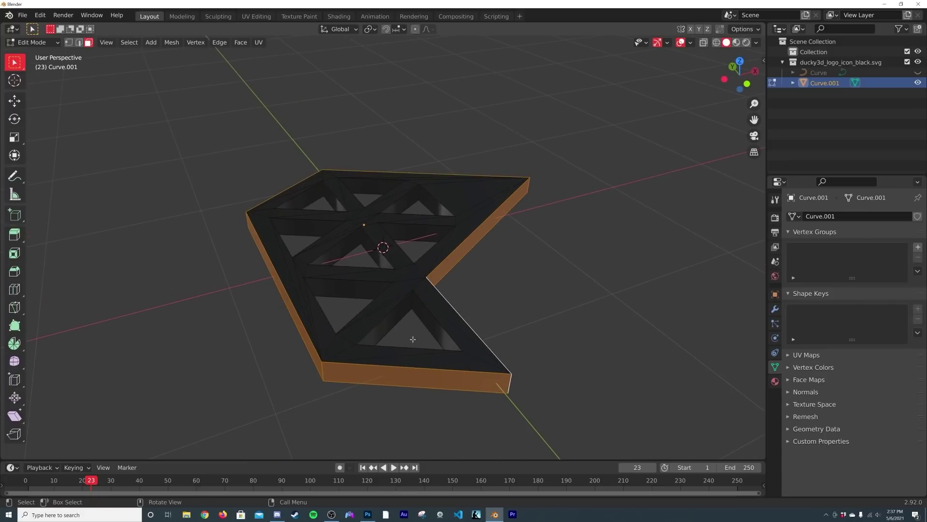
pyautogui.moveTo(380, 298); pyautogui.dragTo(340, 222, button='middle')
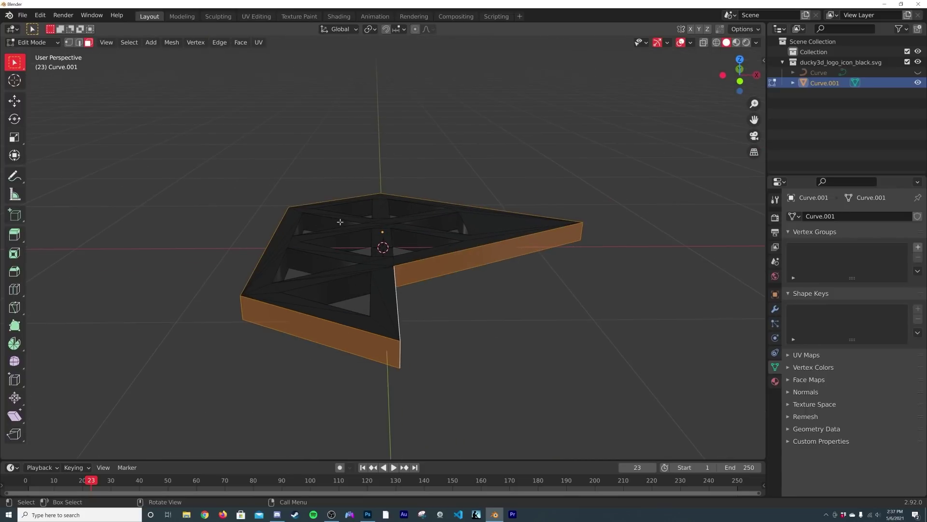
pyautogui.hotkey('ctrl', 'i')
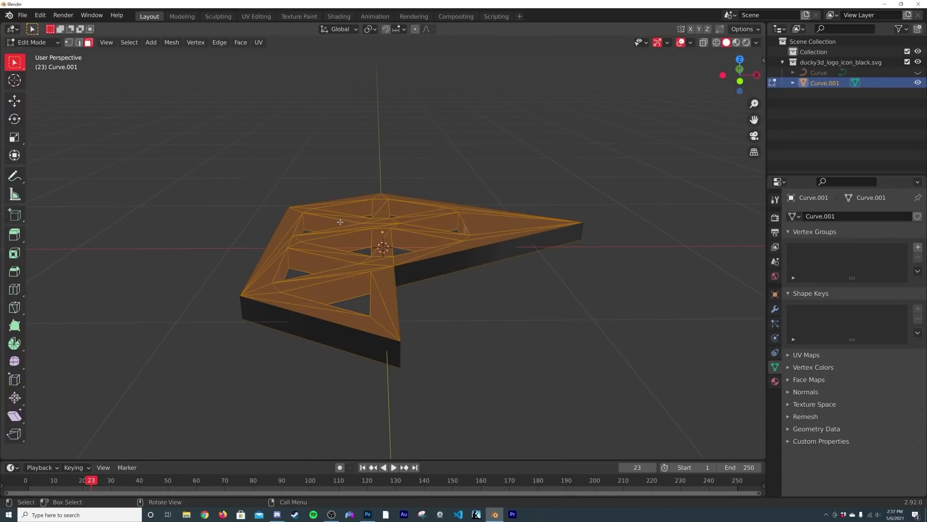
pyautogui.press('x')
pyautogui.click(312, 244)
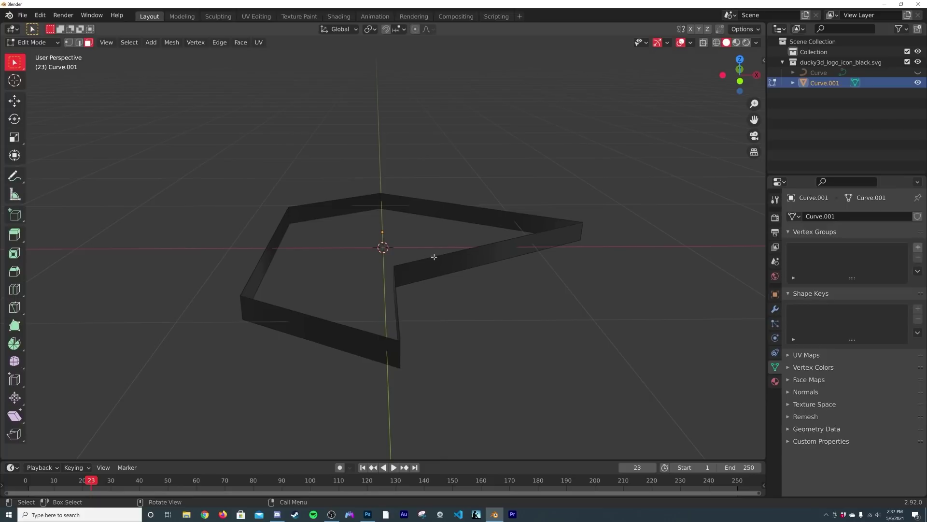
pyautogui.moveTo(438, 257); pyautogui.dragTo(422, 315, button='middle')
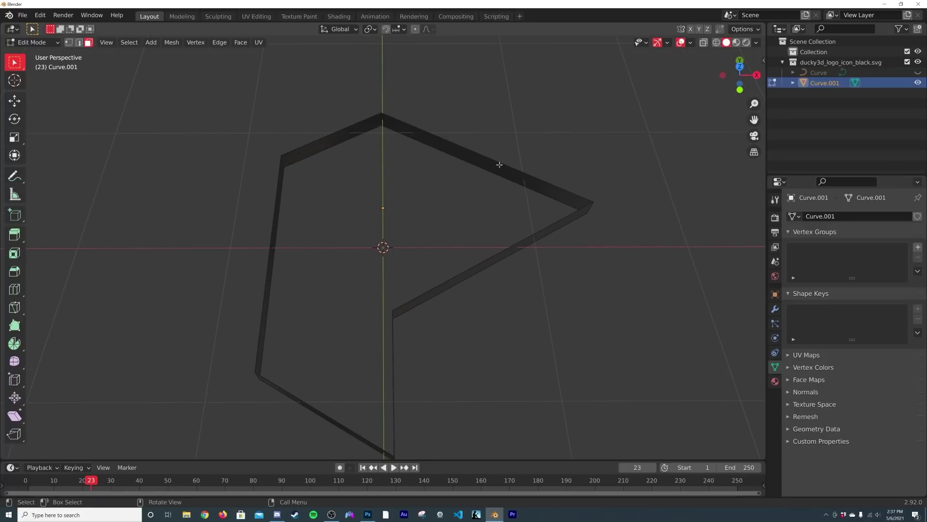
# Step: Examine the remaining outer rim from several angles in both Object Mode and Edit Mode
pyautogui.press('Tab')
pyautogui.moveTo(437, 282); pyautogui.dragTo(448, 355, button='middle')
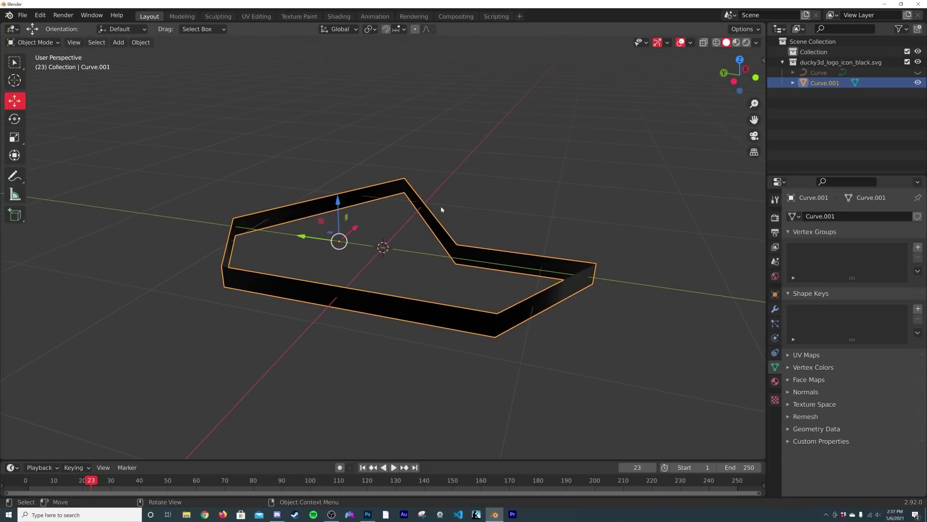
pyautogui.press('Tab')
pyautogui.press('a')
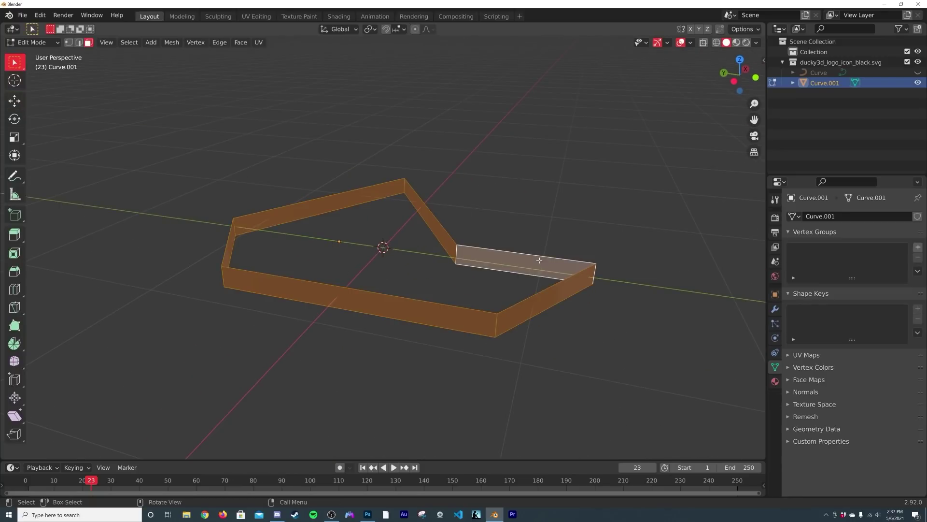
pyautogui.moveTo(540, 260); pyautogui.dragTo(422, 265, button='middle')
pyautogui.press('Tab')
pyautogui.moveTo(435, 225); pyautogui.dragTo(481, 265, button='middle')
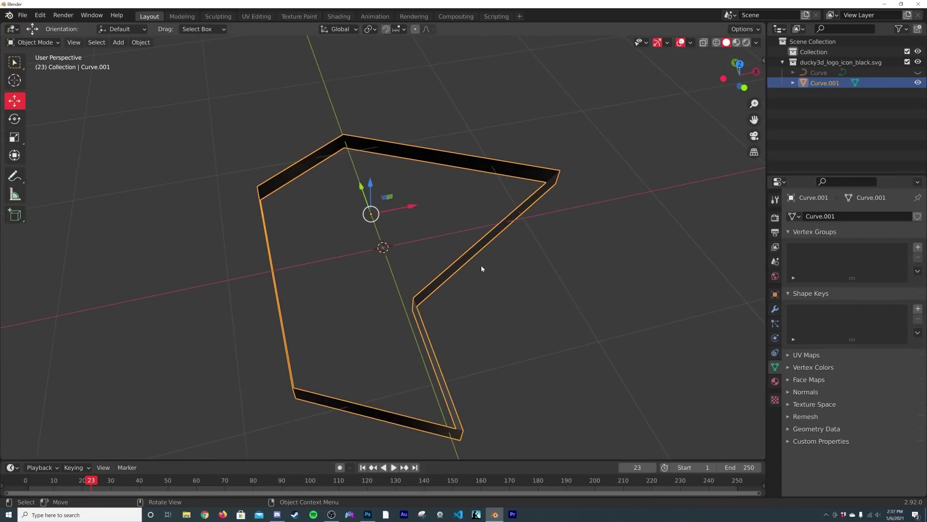
# Step: Unhide the original logo curve and round its edges with a bevel depth of 0.001 m
pyautogui.click(918, 73)
pyautogui.click(818, 72)
pyautogui.moveTo(639, 194); pyautogui.dragTo(760, 358, button='middle')
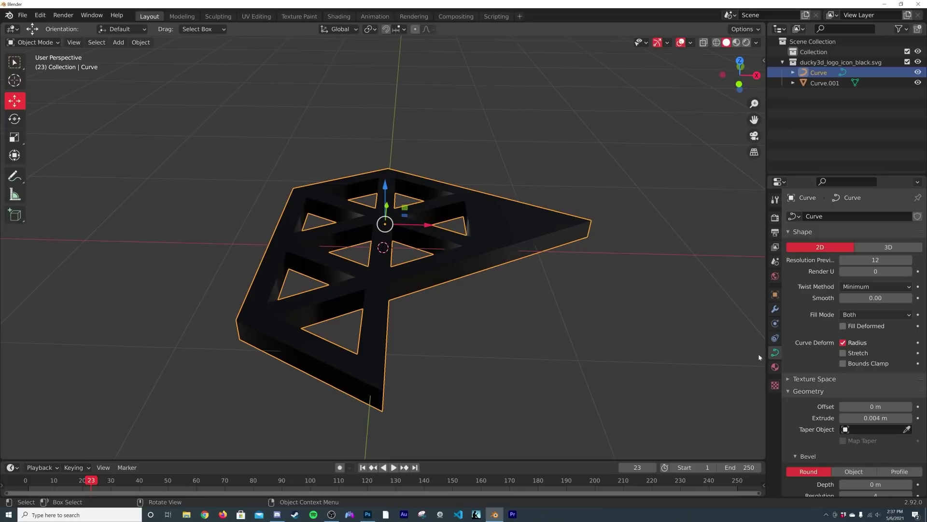
pyautogui.scroll(-3, 869, 407)
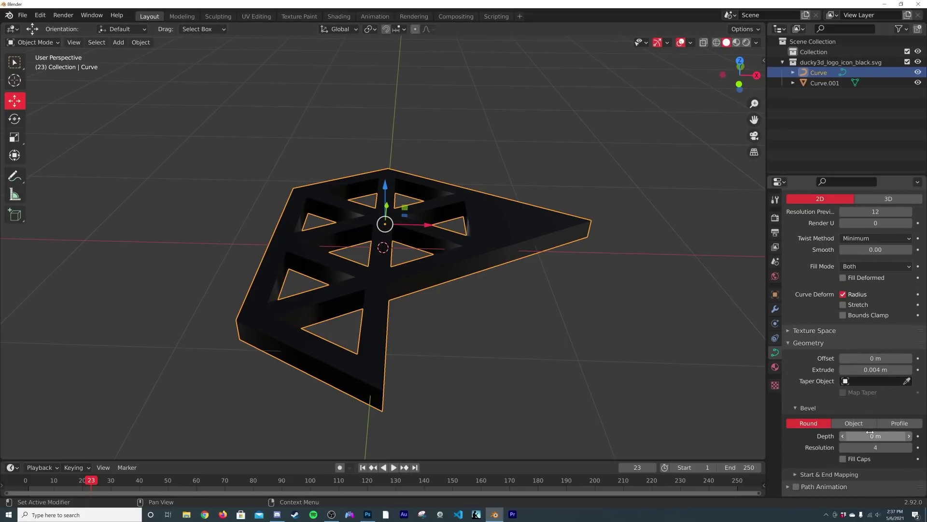
pyautogui.moveTo(869, 435)
pyautogui.mouseDown()
pyautogui.moveTo(891, 436)
pyautogui.moveTo(872, 436)
pyautogui.mouseUp()
pyautogui.moveTo(498, 299); pyautogui.dragTo(472, 233, button='middle')
pyautogui.scroll(5, 472, 234)
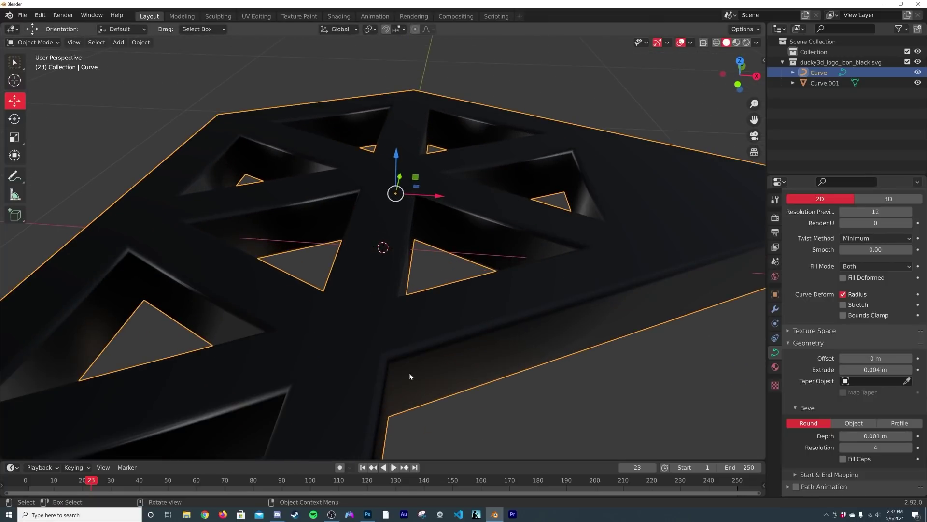
pyautogui.scroll(-5, 430, 323)
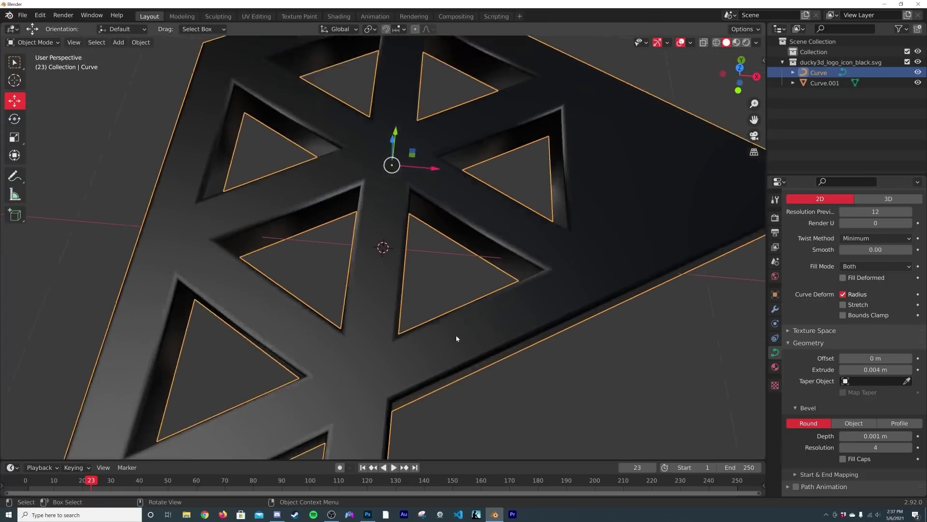
# Step: Remove the material slots from both the logo curve and the outer rim mesh
pyautogui.click(775, 367)
pyautogui.click(918, 210)
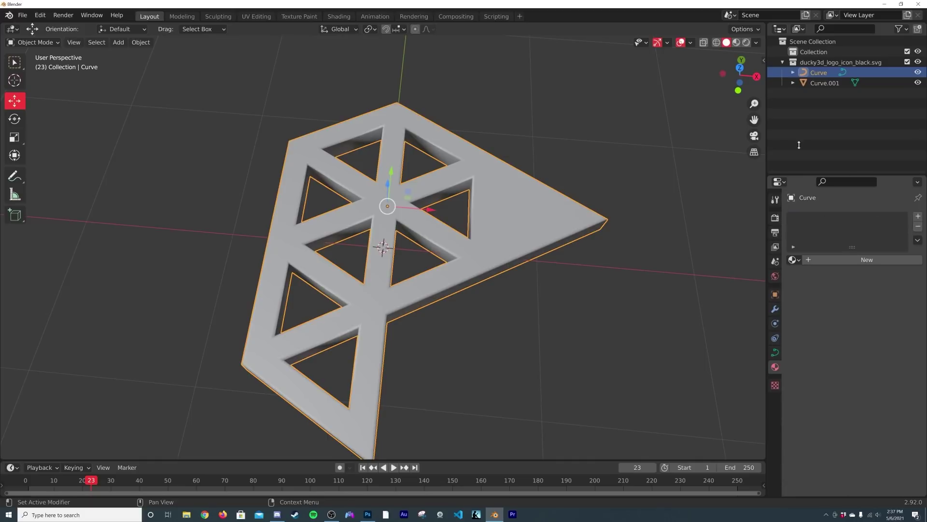
pyautogui.click(816, 83)
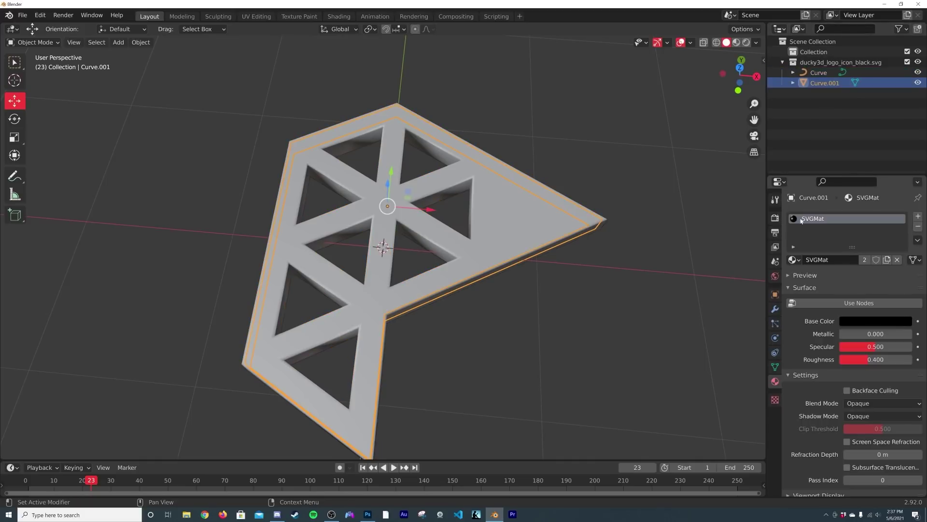
pyautogui.click(918, 226)
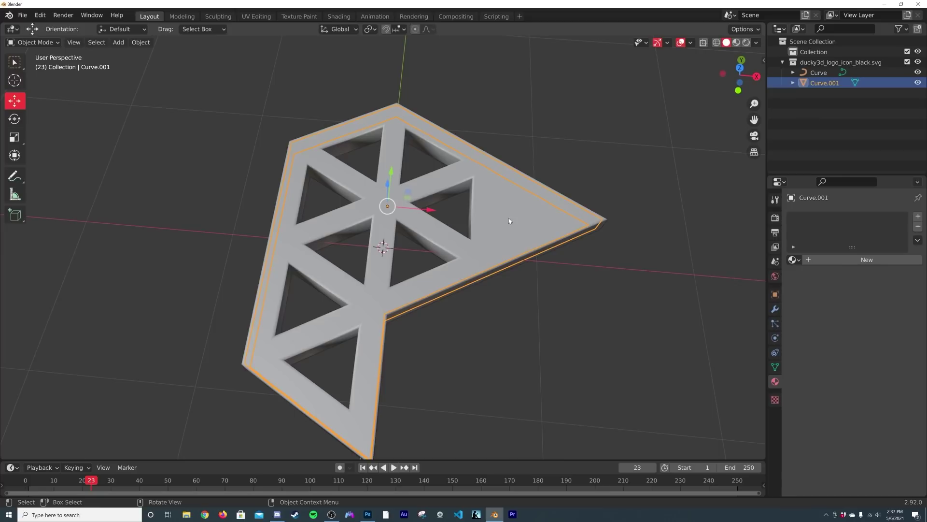
pyautogui.click(545, 217)
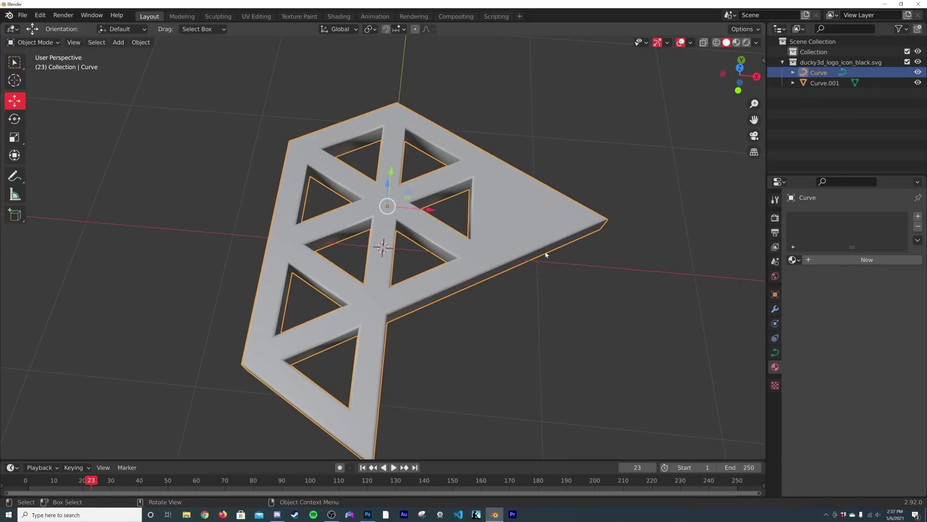
# Step: Add a particle system of type Hair to the outer rim mesh
pyautogui.click(827, 83)
pyautogui.moveTo(495, 309); pyautogui.dragTo(512, 262, button='middle')
pyautogui.click(775, 217)
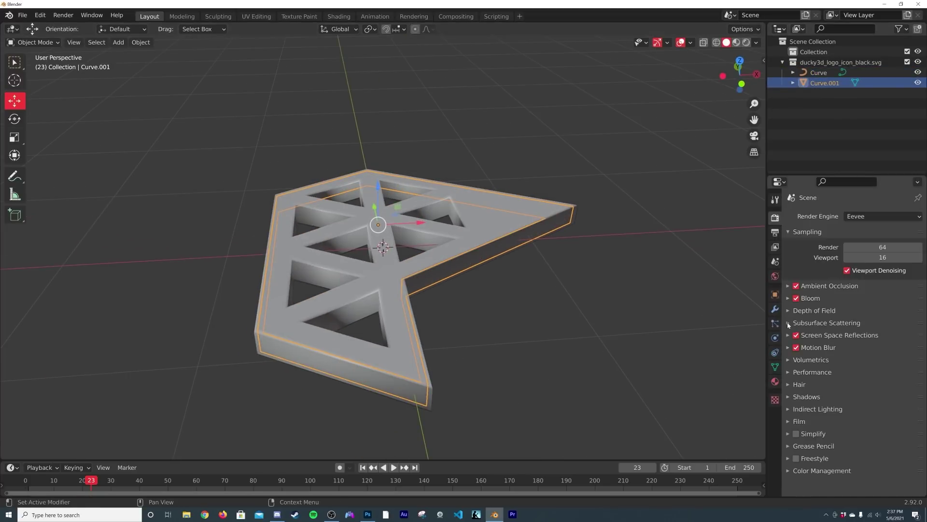
pyautogui.click(775, 324)
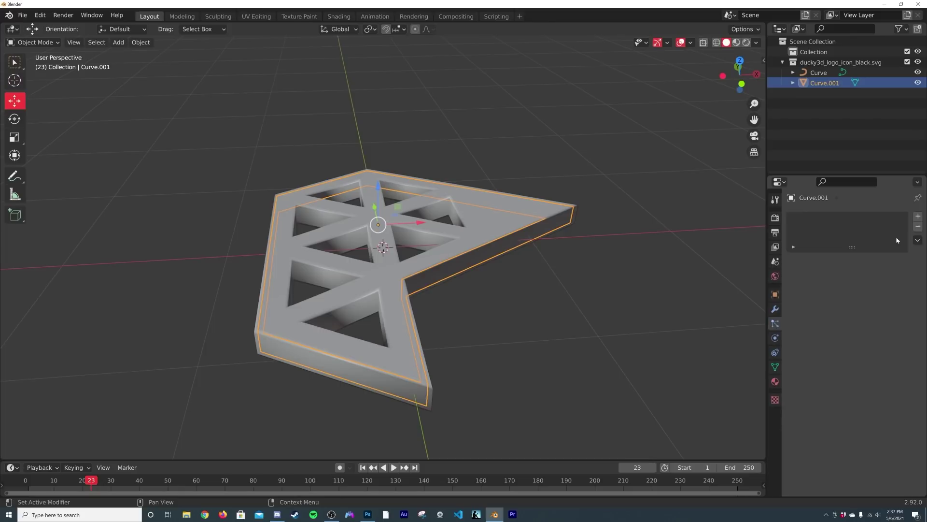
pyautogui.click(917, 216)
pyautogui.moveTo(425, 63); pyautogui.dragTo(430, 90, button='middle')
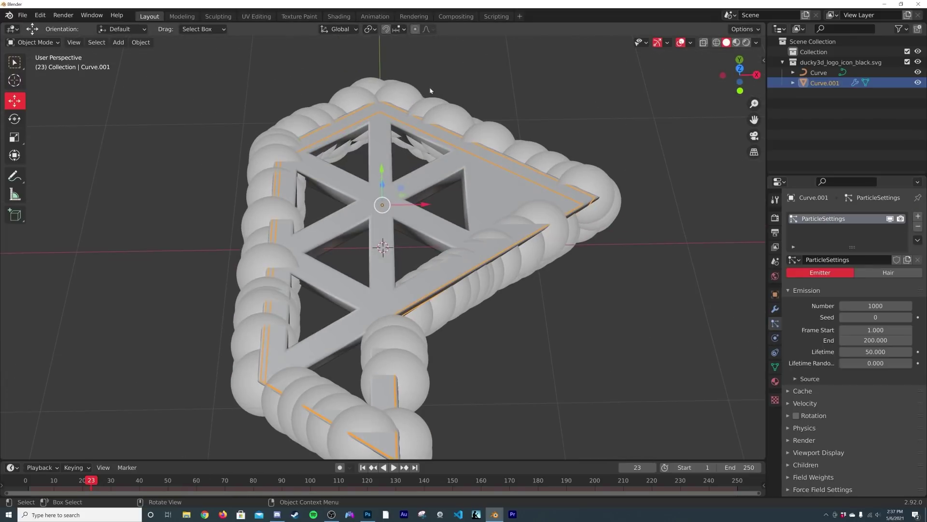
pyautogui.click(886, 273)
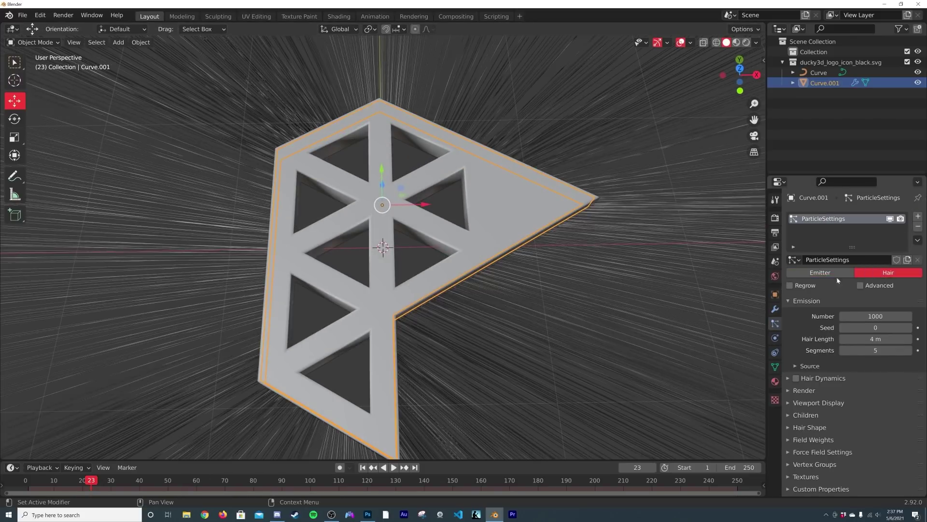
pyautogui.scroll(-6, 462, 253)
pyautogui.moveTo(385, 232); pyautogui.dragTo(390, 253, button='middle')
pyautogui.scroll(-5, 417, 251)
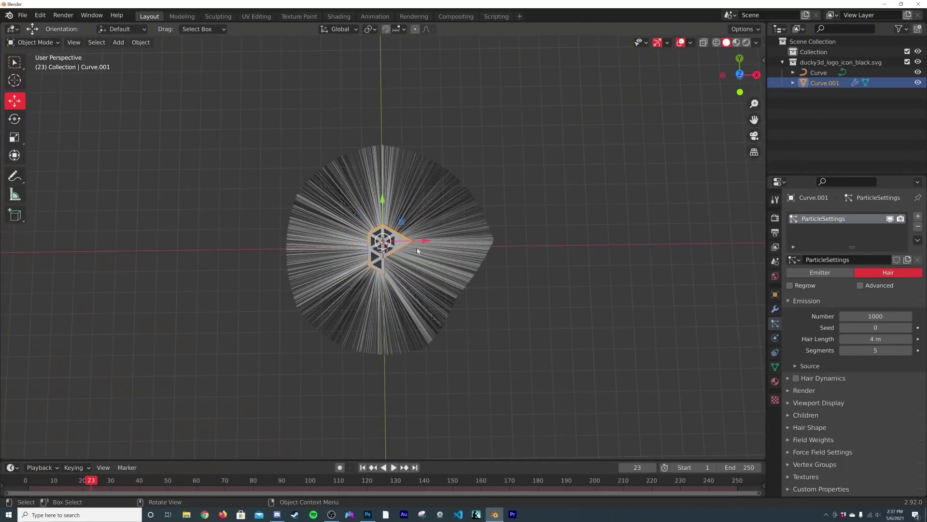
pyautogui.scroll(8, 417, 250)
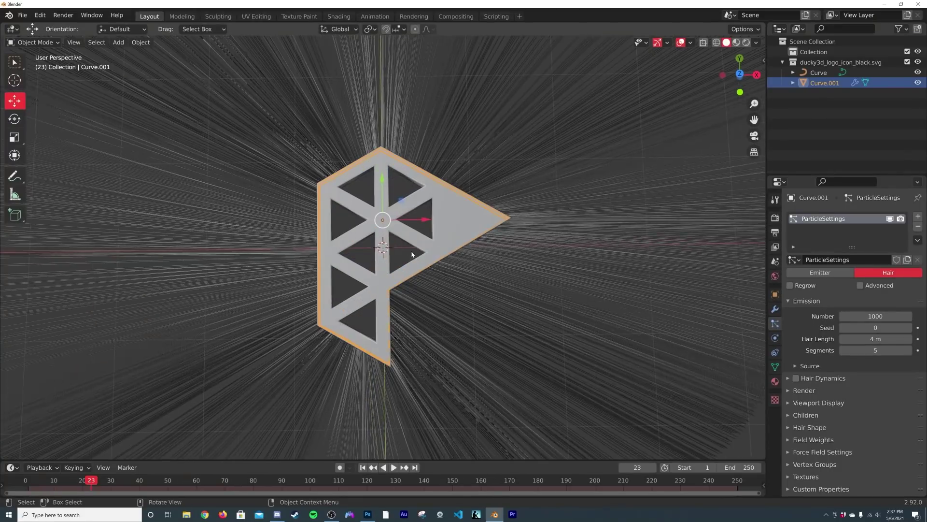
# Step: Set the render path steps of the rim's hair particles to 8
pyautogui.click(810, 391)
pyautogui.scroll(-2, 818, 425)
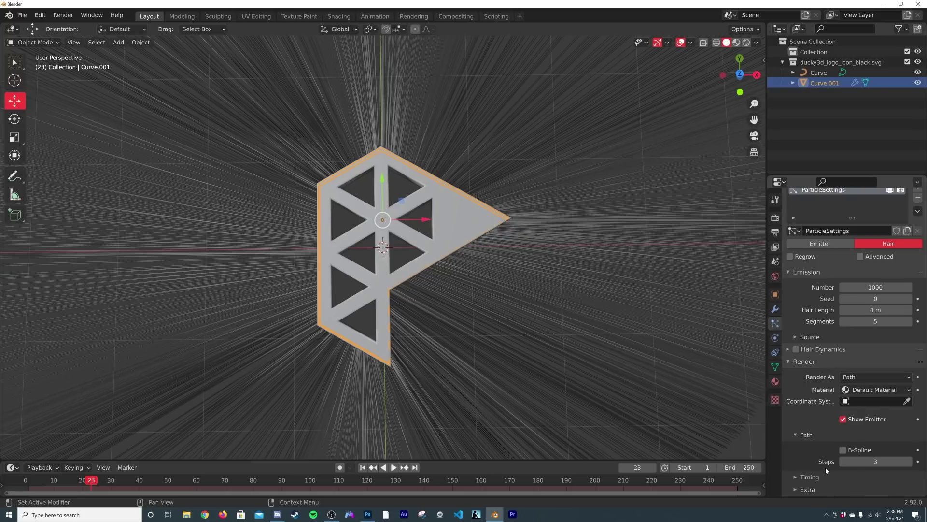
pyautogui.click(867, 461)
pyautogui.write('8')
pyautogui.press('Return')
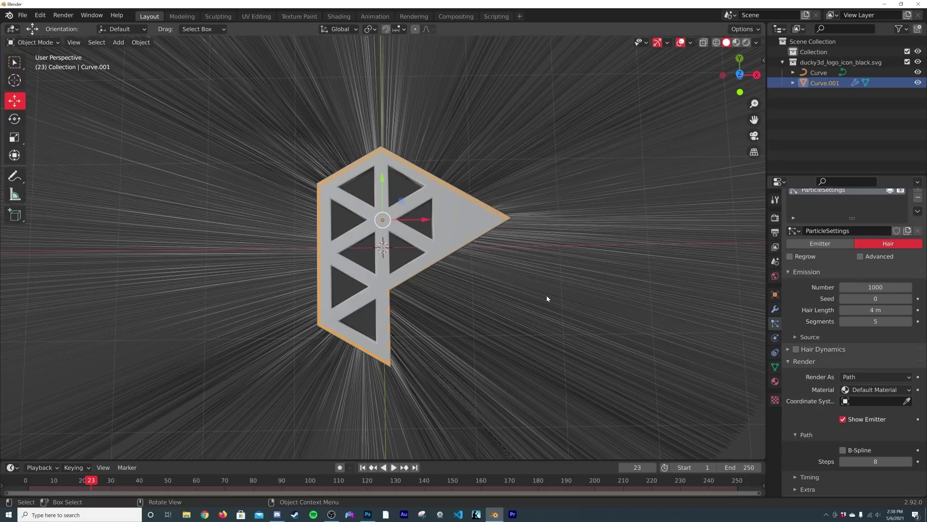
pyautogui.scroll(-2, 849, 432)
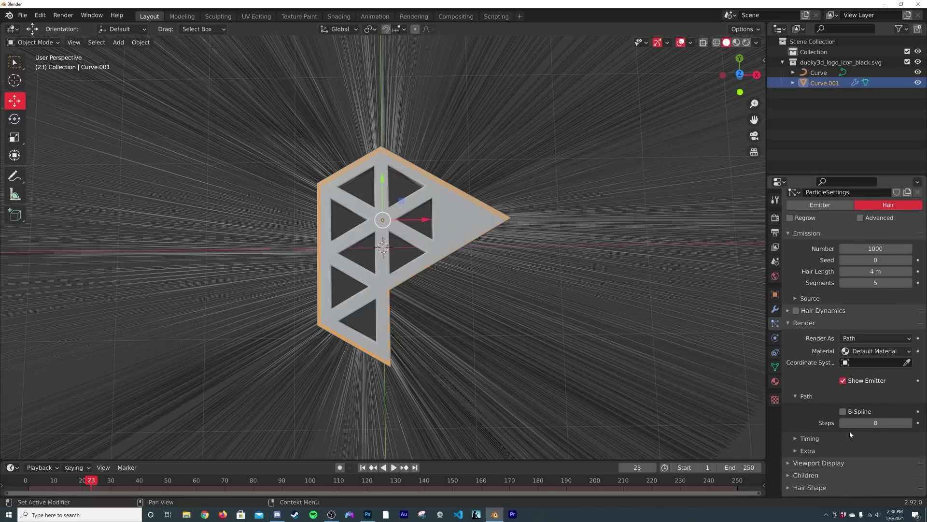
pyautogui.click(813, 323)
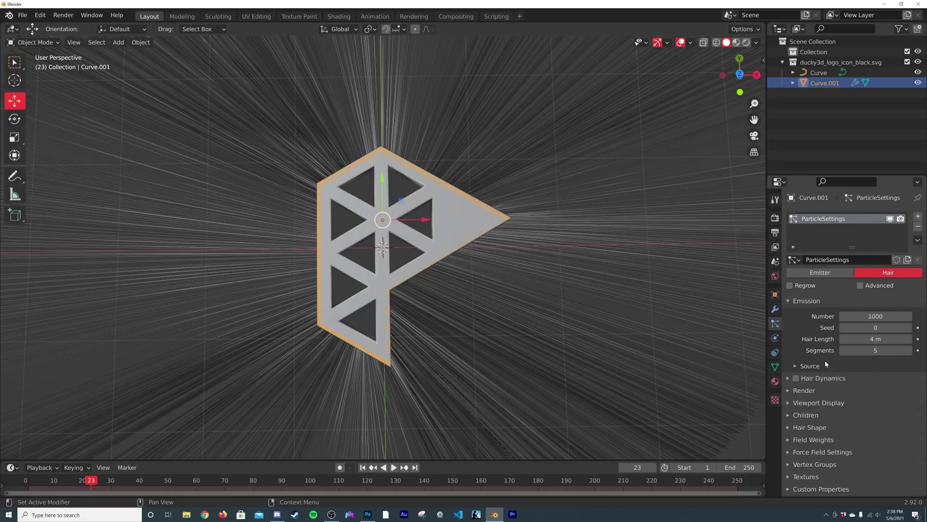
# Step: Set the hair's strand steps to 8 in the viewport display settings to match the render path steps
pyautogui.scroll(-2, 828, 406)
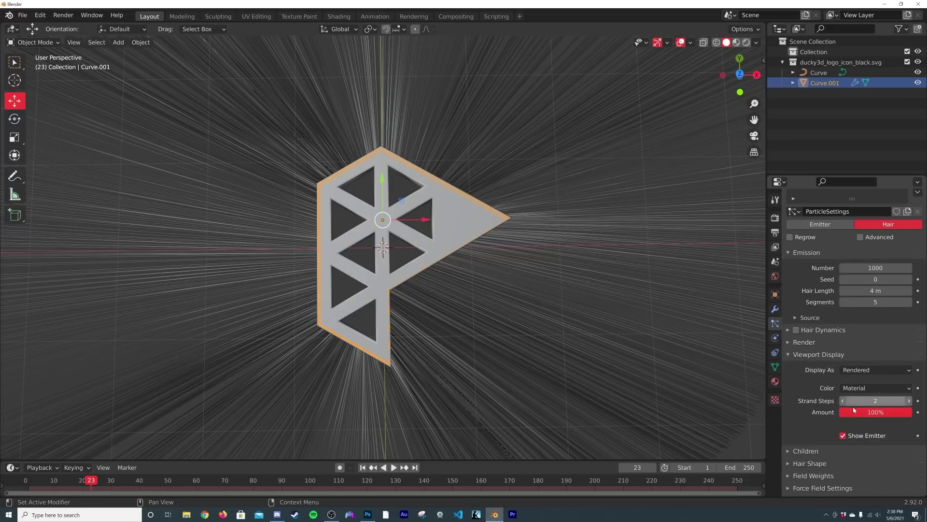
pyautogui.click(883, 400)
pyautogui.write('8')
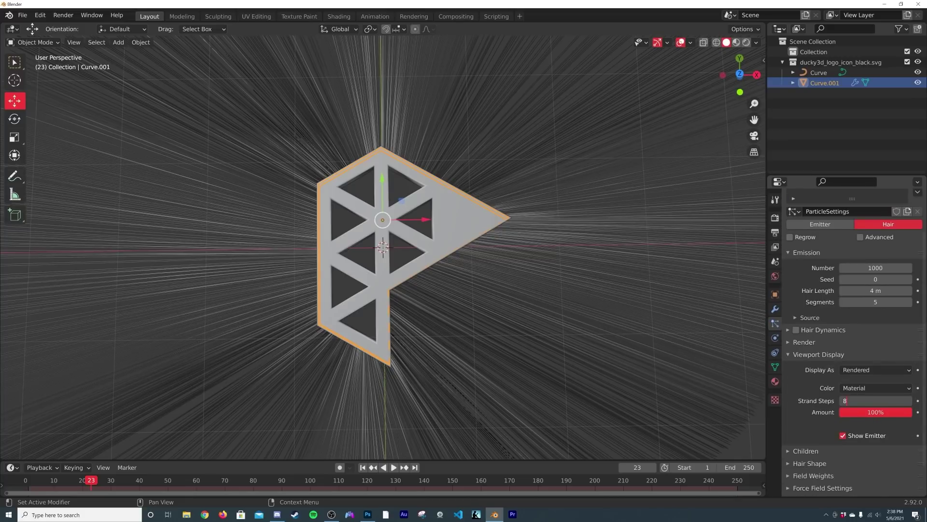
pyautogui.press('Return')
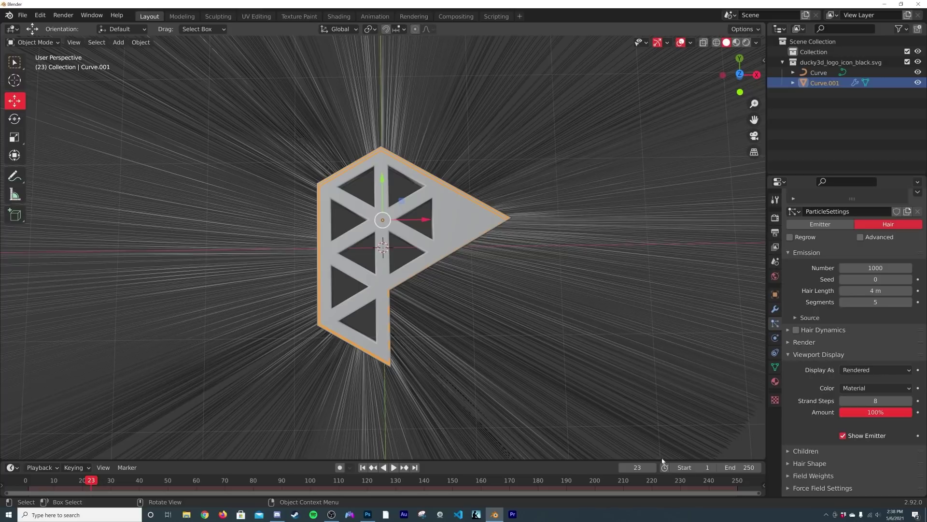
pyautogui.click(820, 341)
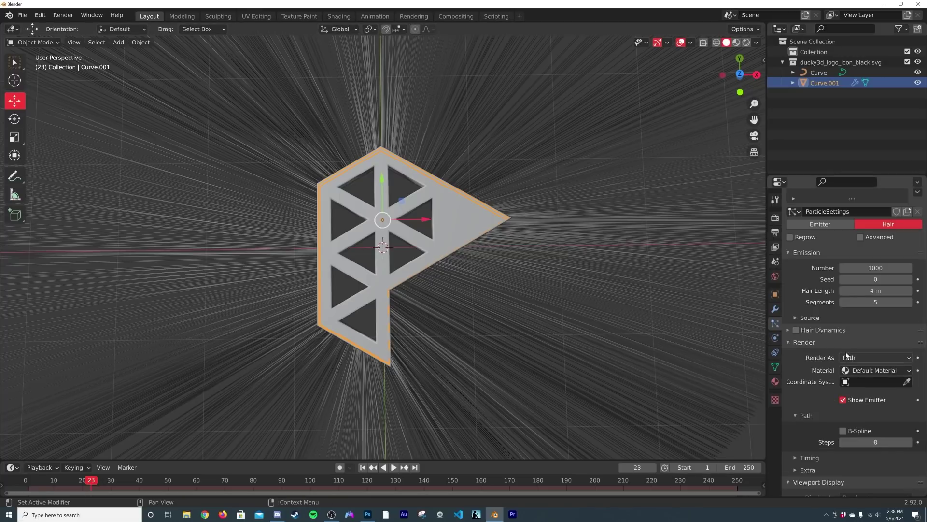
pyautogui.click(804, 342)
pyautogui.click(819, 354)
# Step: Add a Turbulence force field at the scene's origin and raise its strength to 19.1
pyautogui.moveTo(594, 270); pyautogui.dragTo(557, 225, button='middle')
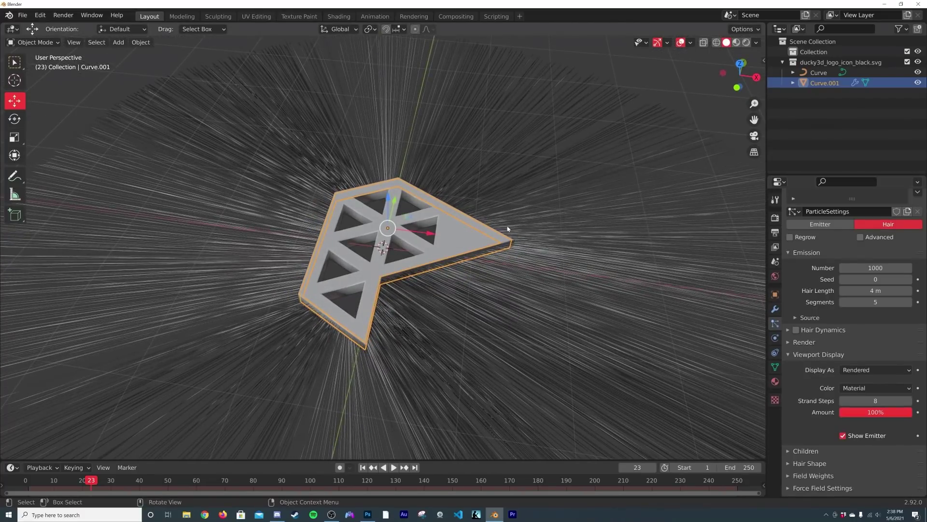
pyautogui.hotkey('shift', 'a')
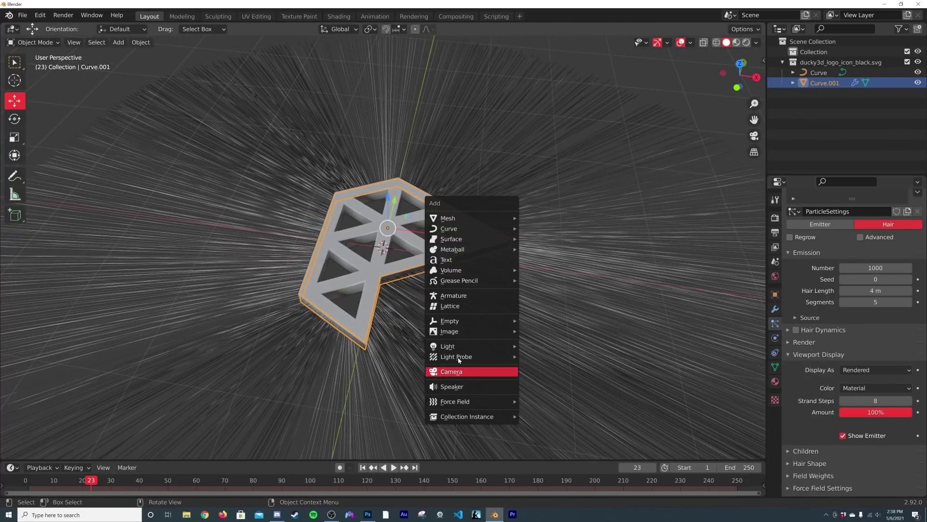
pyautogui.moveTo(459, 402)
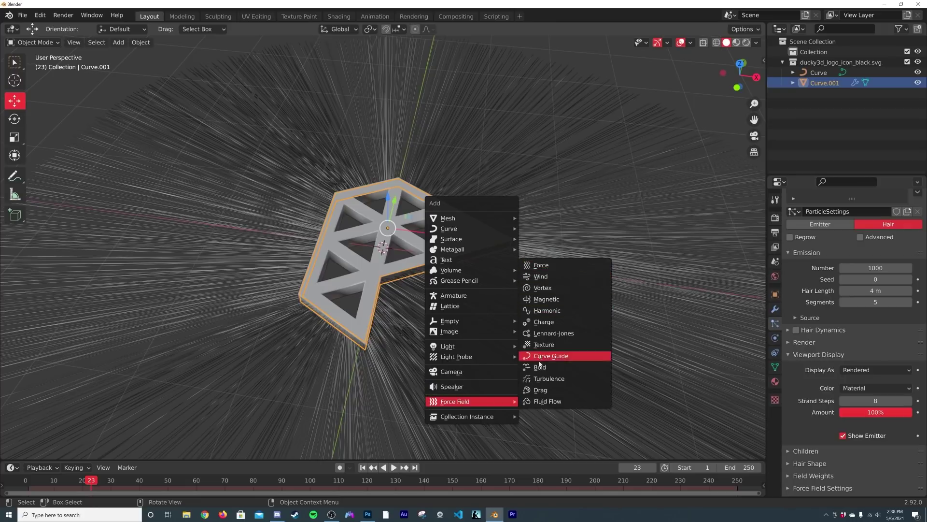
pyautogui.click(549, 378)
pyautogui.moveTo(456, 268); pyautogui.dragTo(488, 251, button='middle')
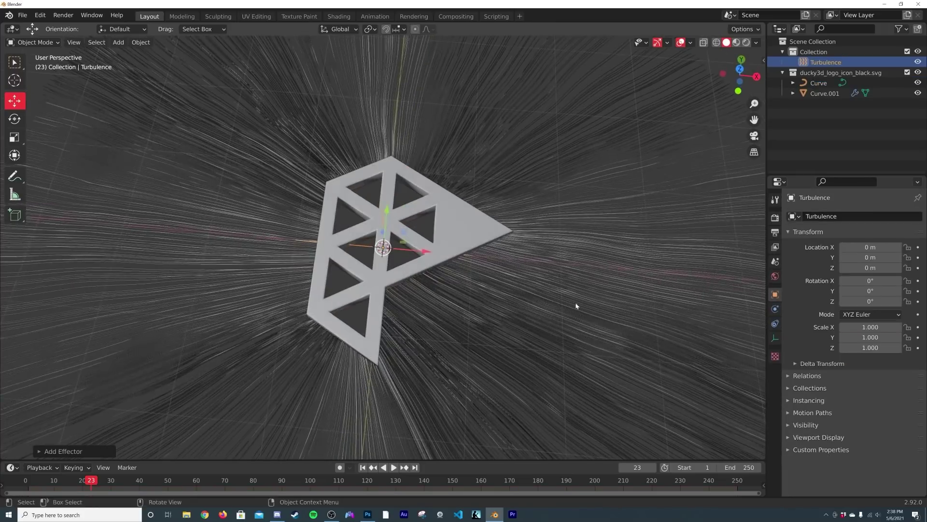
pyautogui.click(775, 309)
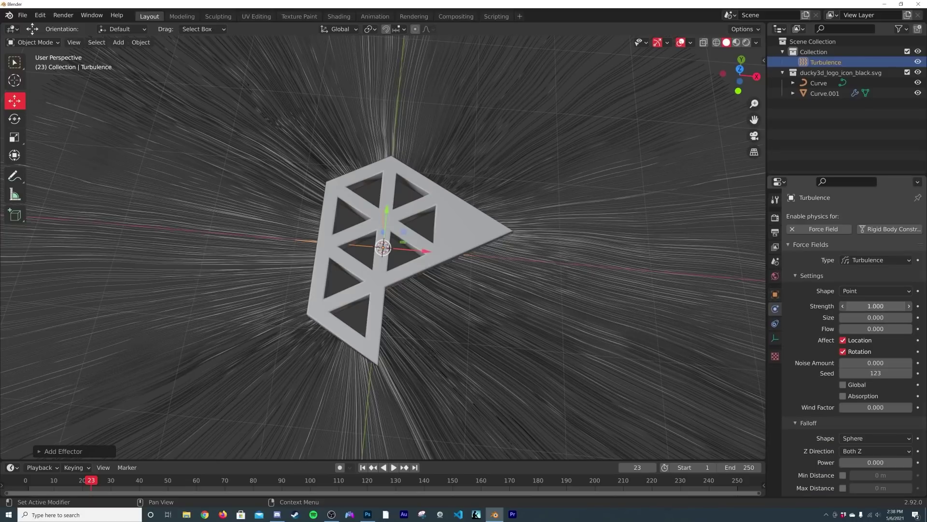
pyautogui.moveTo(875, 306); pyautogui.dragTo(916, 306)
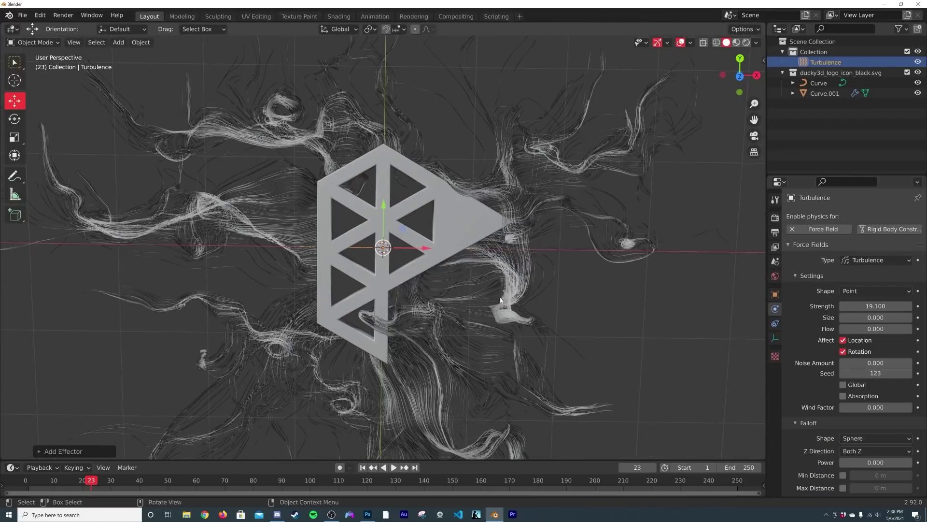
pyautogui.scroll(-4, 470, 292)
pyautogui.scroll(2, 435, 277)
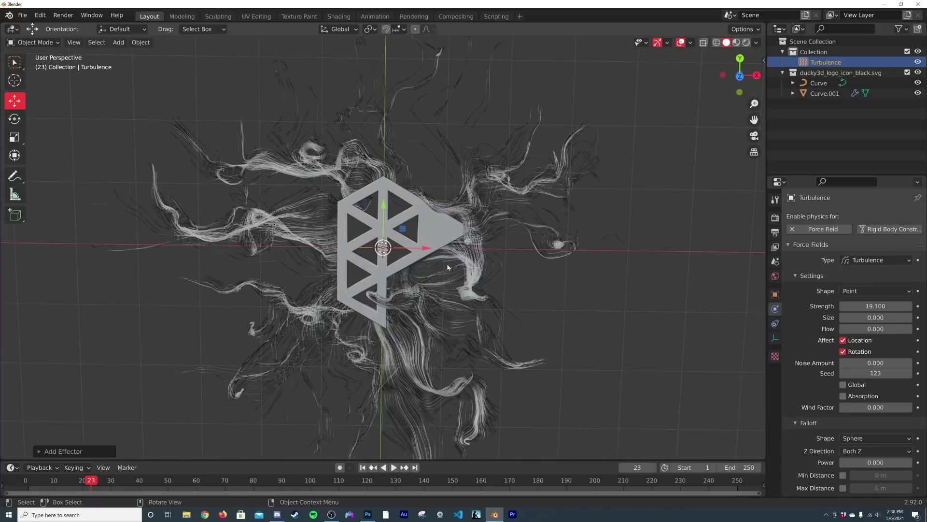
# Step: Add a Force field at the scene's origin and set its strength to 7.6
pyautogui.hotkey('shift', 'a')
pyautogui.moveTo(448, 247)
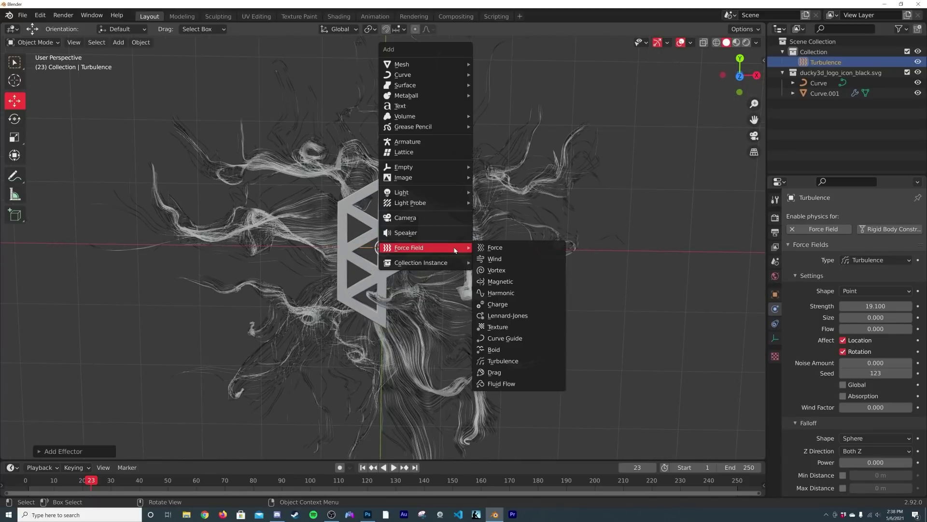
pyautogui.click(504, 247)
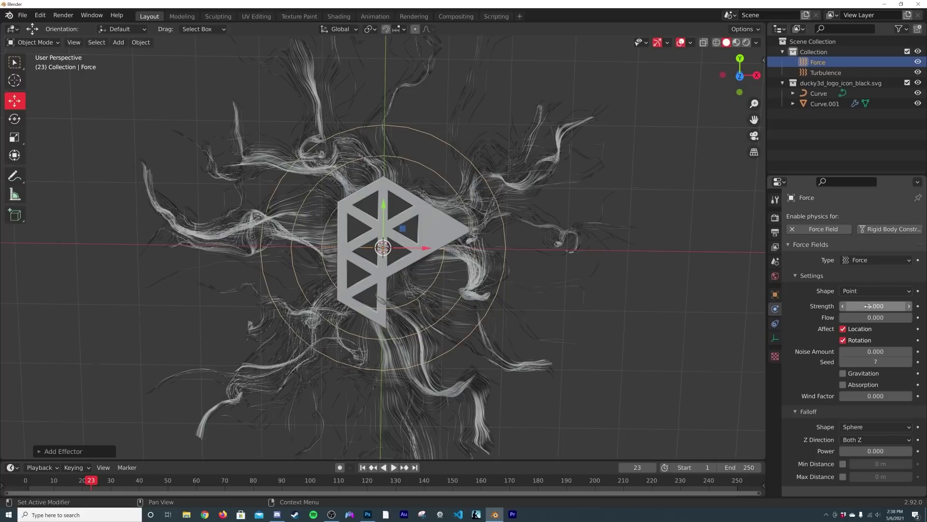
pyautogui.moveTo(868, 306); pyautogui.dragTo(915, 306)
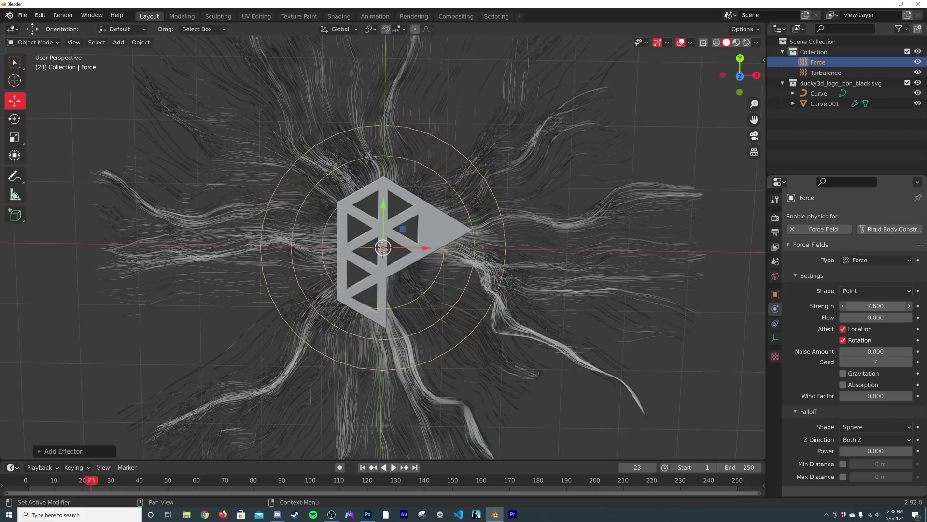
# Step: Raise the Turbulence field's strength to 25.5 and the Force field's strength to 12.4
pyautogui.click(825, 72)
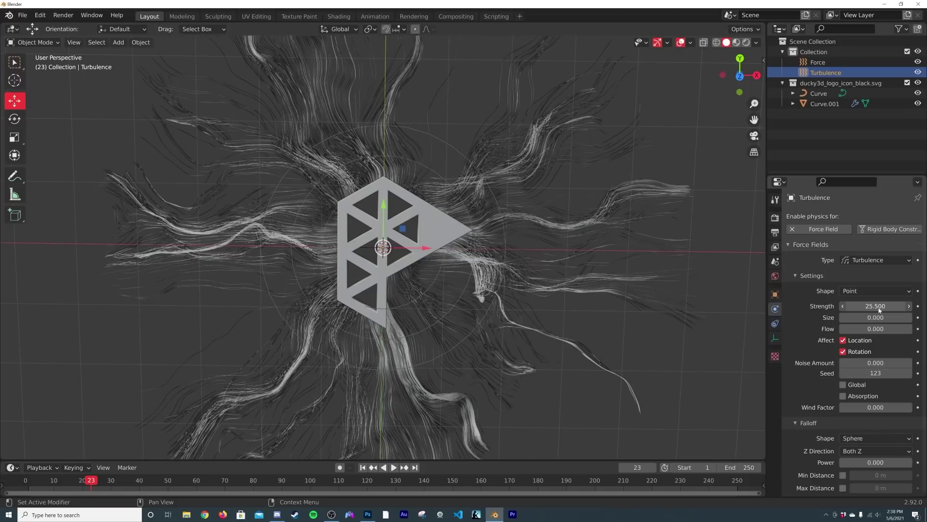
pyautogui.click(825, 63)
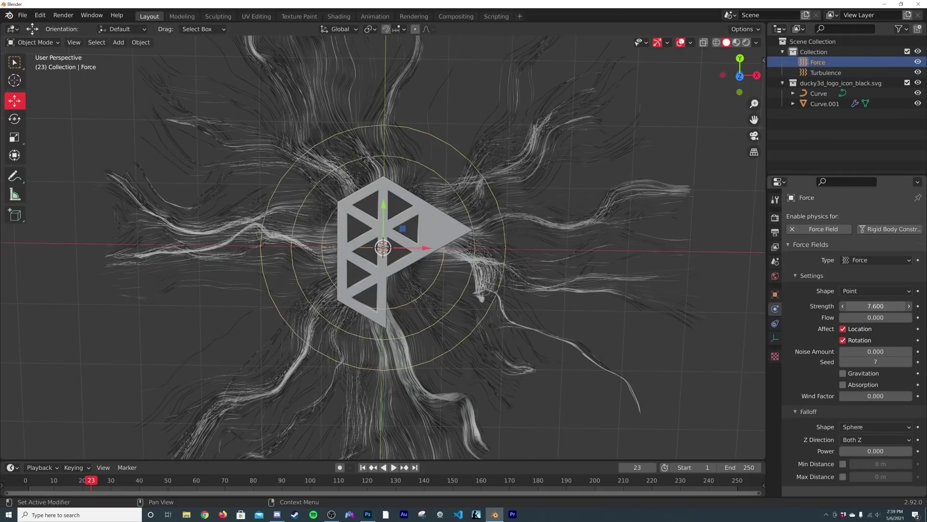
pyautogui.moveTo(876, 306); pyautogui.dragTo(899, 306)
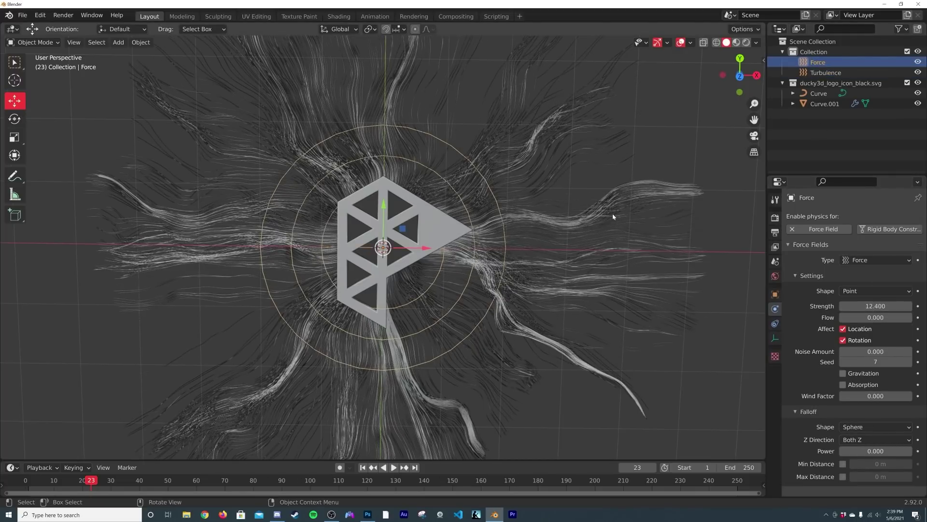
# Step: Hide the viewport overlays and gizmos and inspect the hair strands around the logo from several angles
pyautogui.click(678, 44)
pyautogui.click(656, 43)
pyautogui.moveTo(470, 280); pyautogui.dragTo(431, 223, button='middle')
pyautogui.scroll(5, 424, 274)
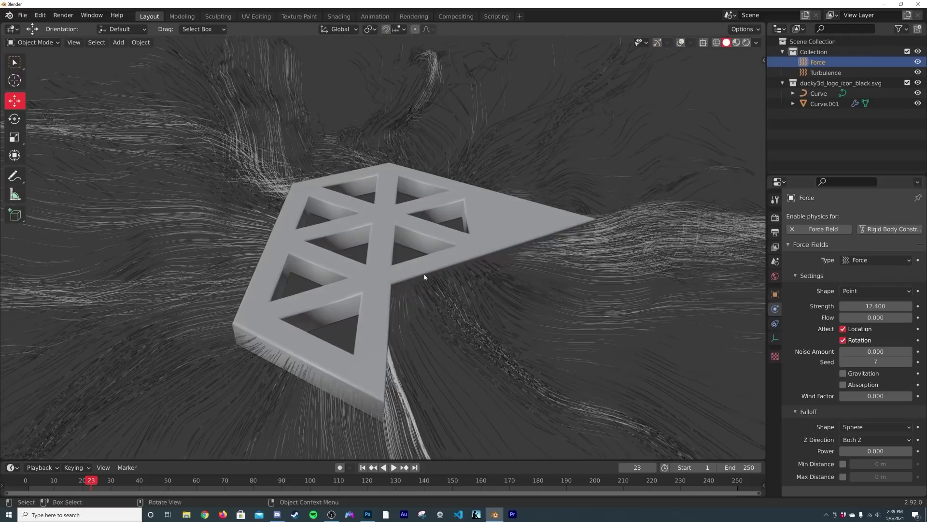
pyautogui.moveTo(424, 276); pyautogui.dragTo(473, 274, button='middle')
pyautogui.scroll(-2, 432, 329)
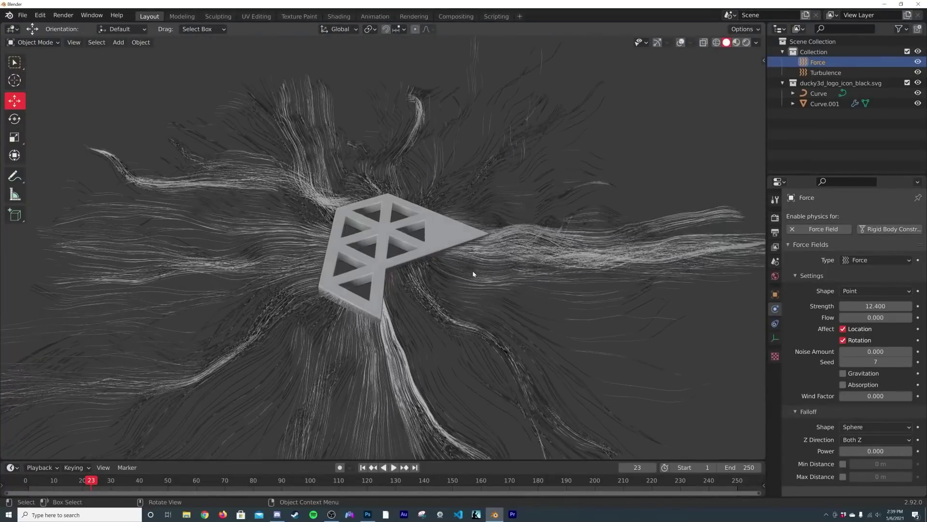
pyautogui.moveTo(421, 216); pyautogui.dragTo(306, 196, button='middle')
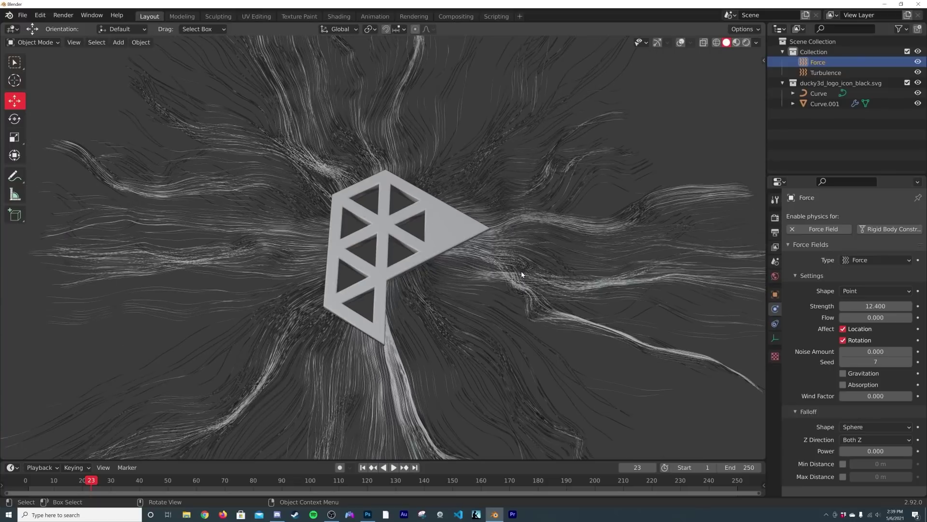
# Step: Show the scene in material preview shading and change the render engine to Cycles
pyautogui.click(736, 42)
pyautogui.moveTo(505, 209); pyautogui.dragTo(506, 220, button='middle')
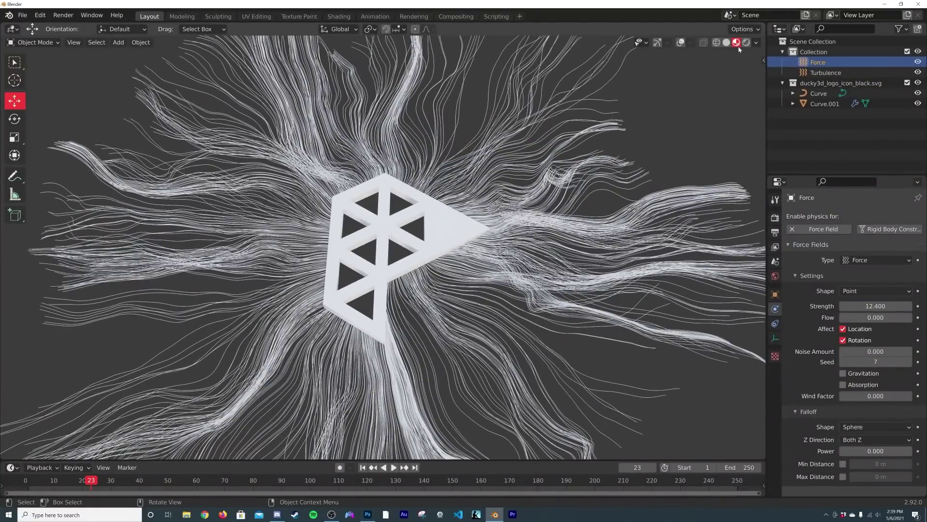
pyautogui.click(776, 218)
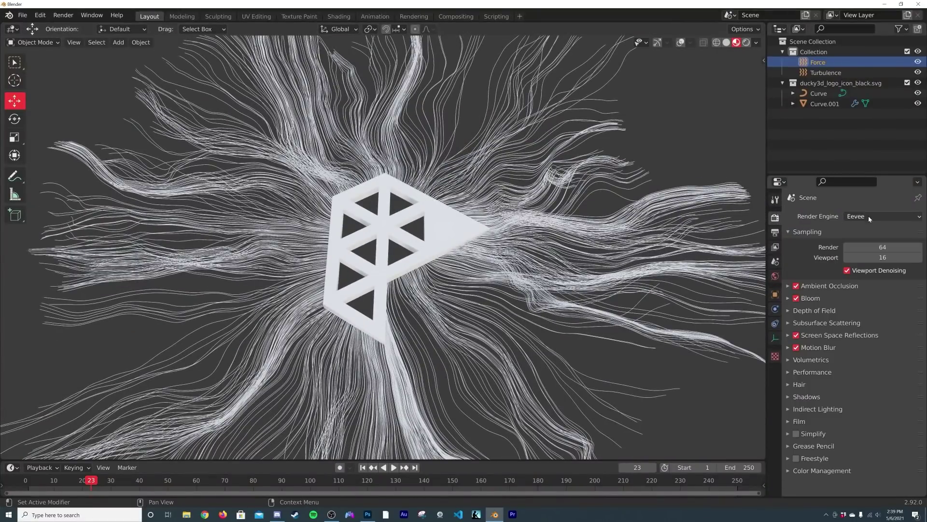
pyautogui.click(869, 216)
pyautogui.click(864, 252)
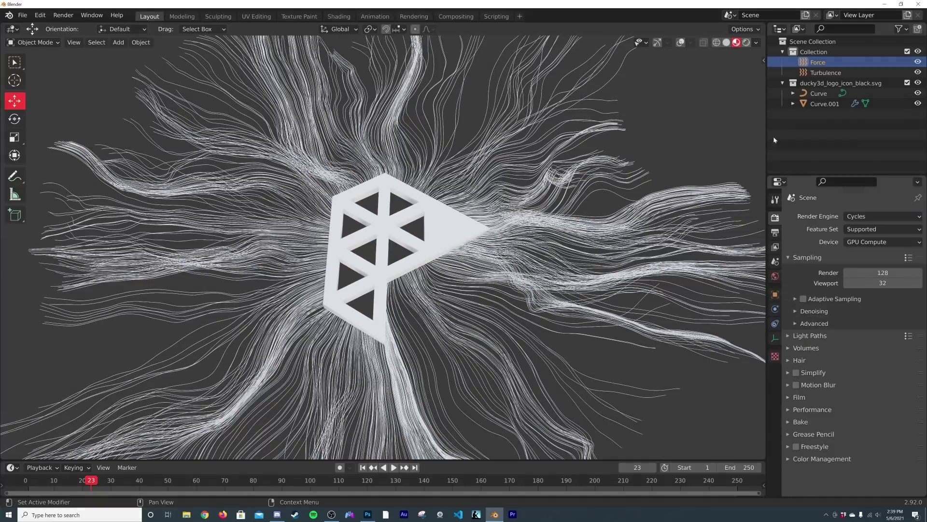
# Step: Show the viewport in rendered shading with the scene world disabled so the preview HDRI lights the hair
pyautogui.click(747, 43)
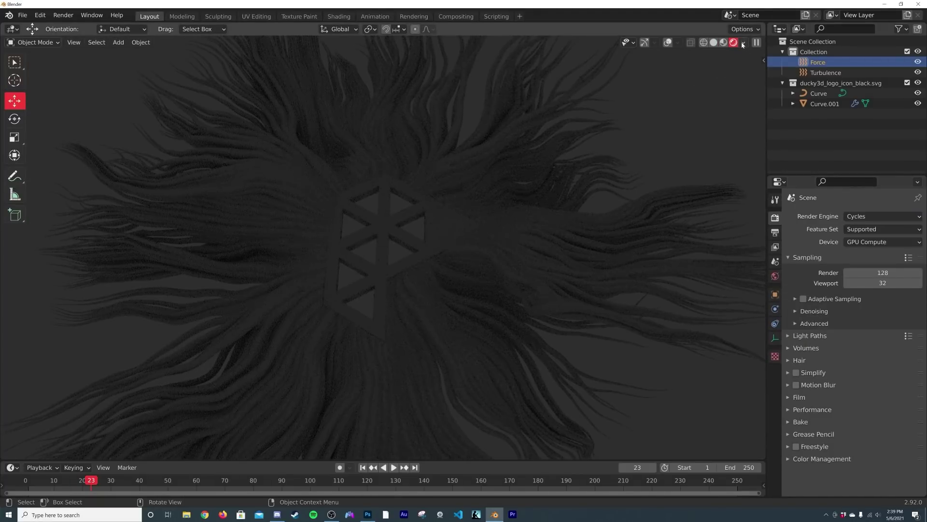
pyautogui.click(743, 43)
pyautogui.click(686, 104)
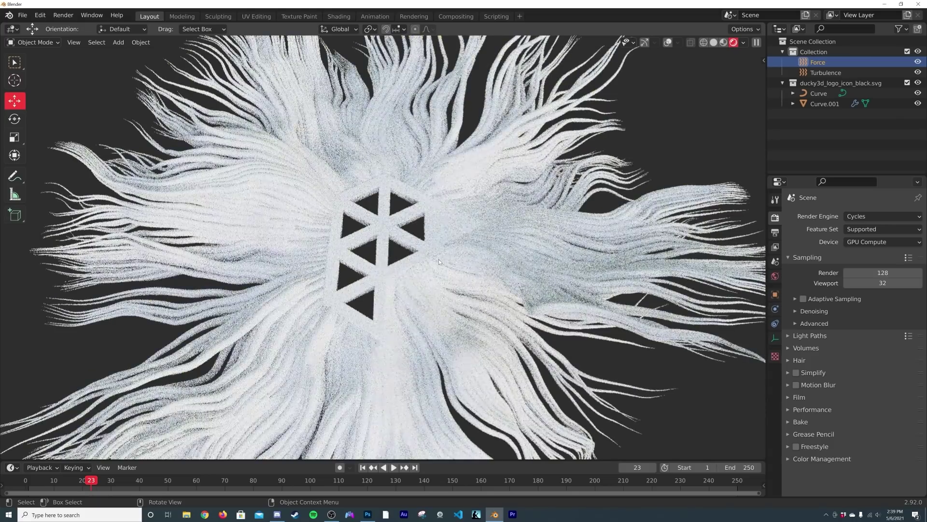
pyautogui.moveTo(469, 222); pyautogui.dragTo(454, 220, button='middle')
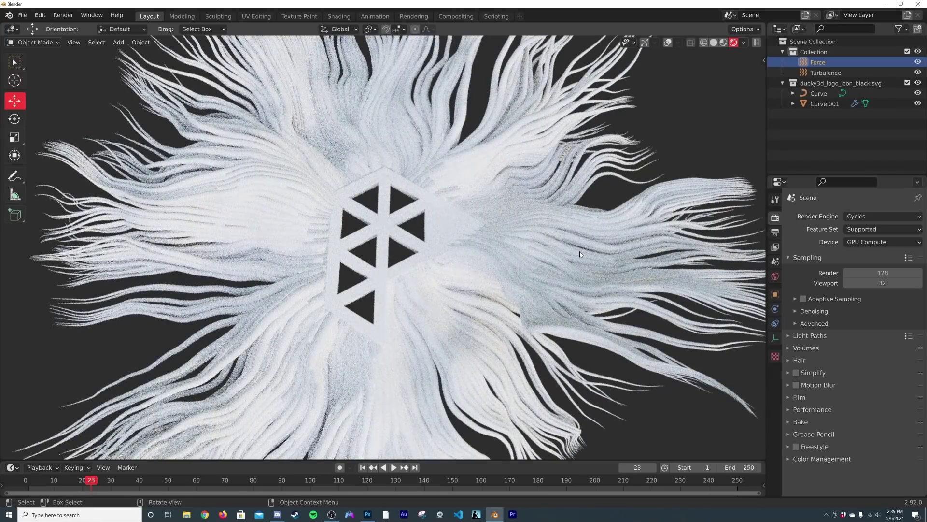
# Step: Thin the logo's hair strands by setting the hair shape's root diameter to 0.15 m
pyautogui.click(554, 283)
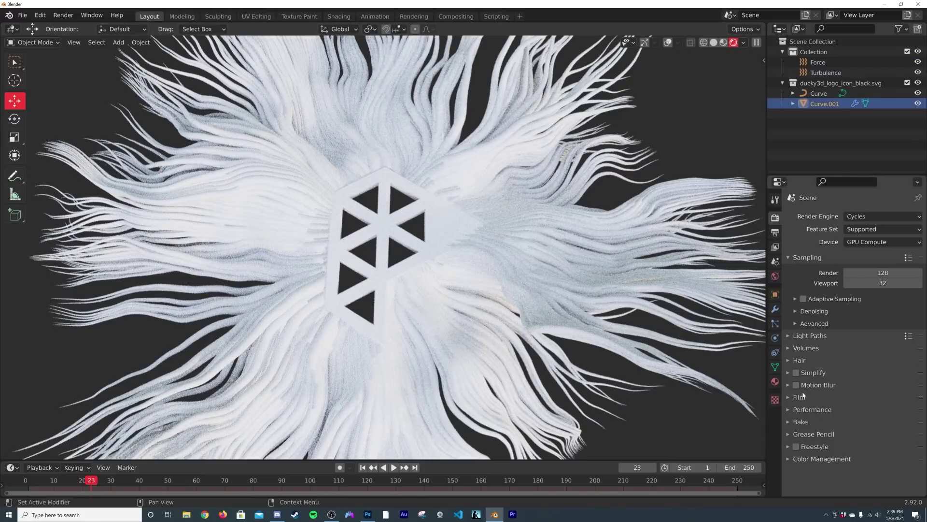
pyautogui.click(777, 323)
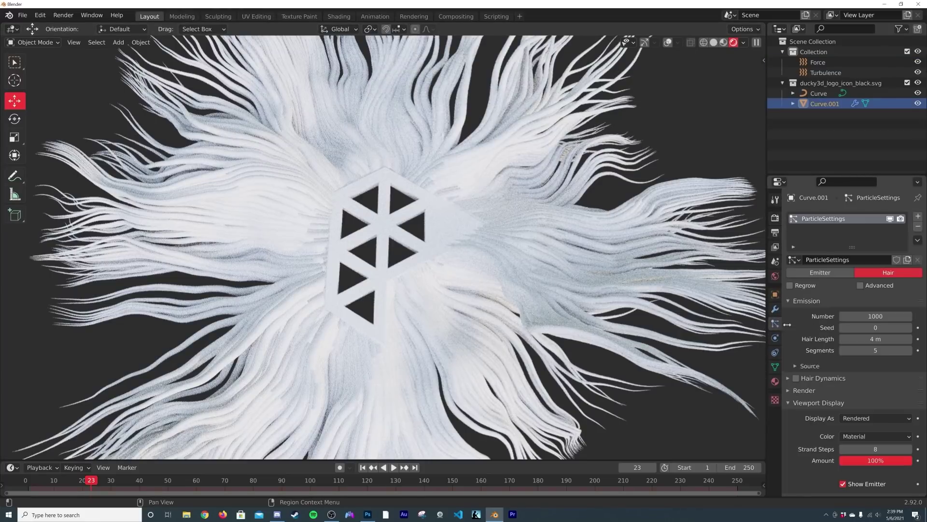
pyautogui.click(811, 404)
pyautogui.click(810, 427)
pyautogui.scroll(-2, 868, 417)
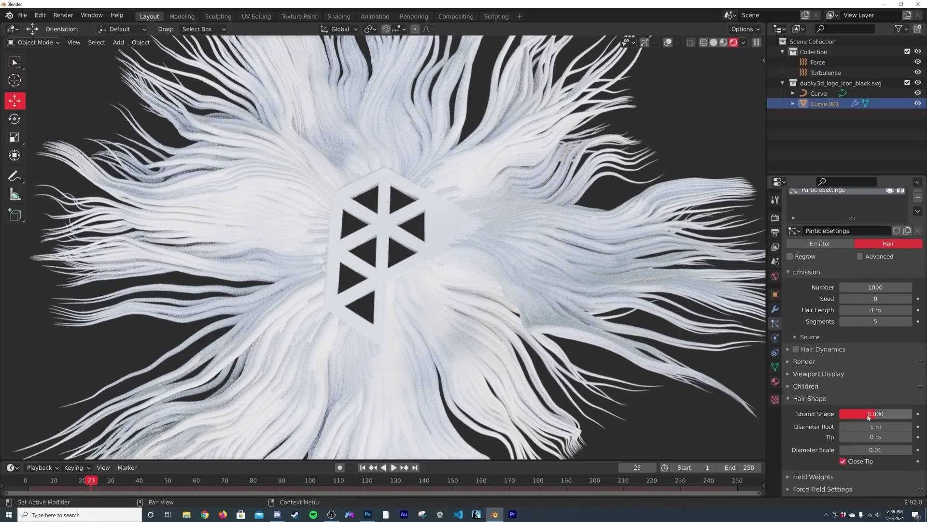
pyautogui.moveTo(876, 426); pyautogui.dragTo(873, 427)
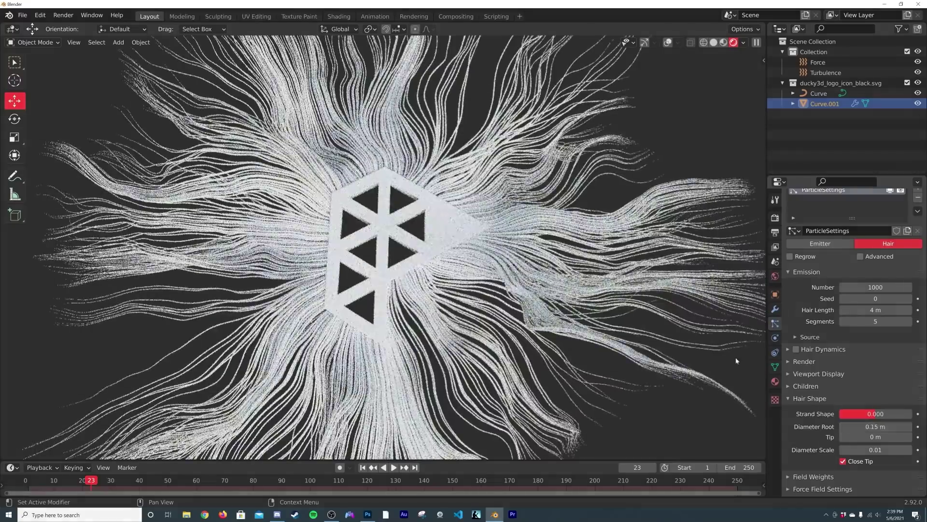
pyautogui.moveTo(475, 268); pyautogui.dragTo(466, 275, button='middle')
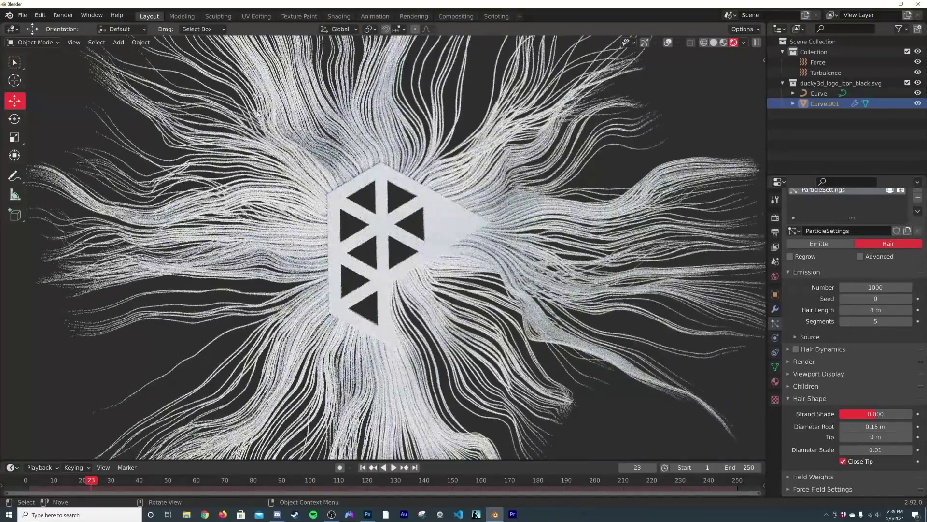
# Step: Set the number of emitted hair strands to 500
pyautogui.doubleClick(876, 287)
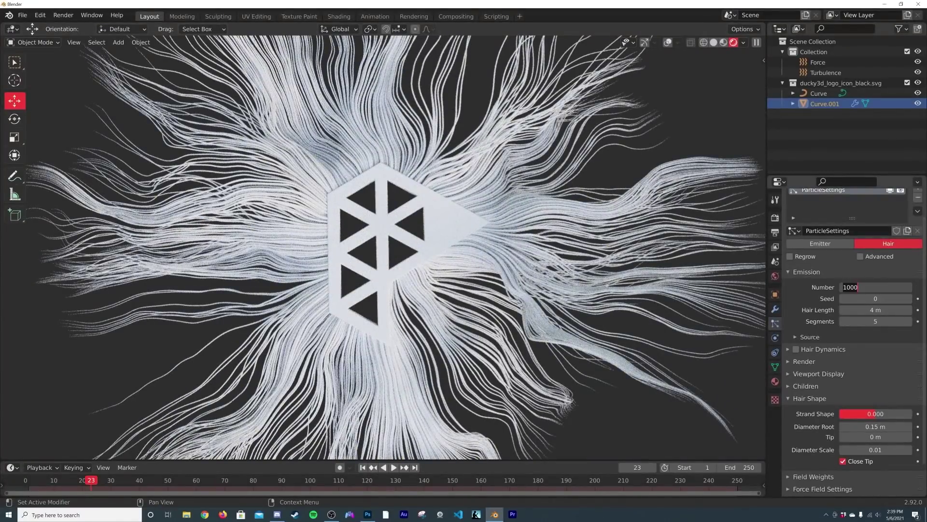
pyautogui.write('500')
pyautogui.press('Return')
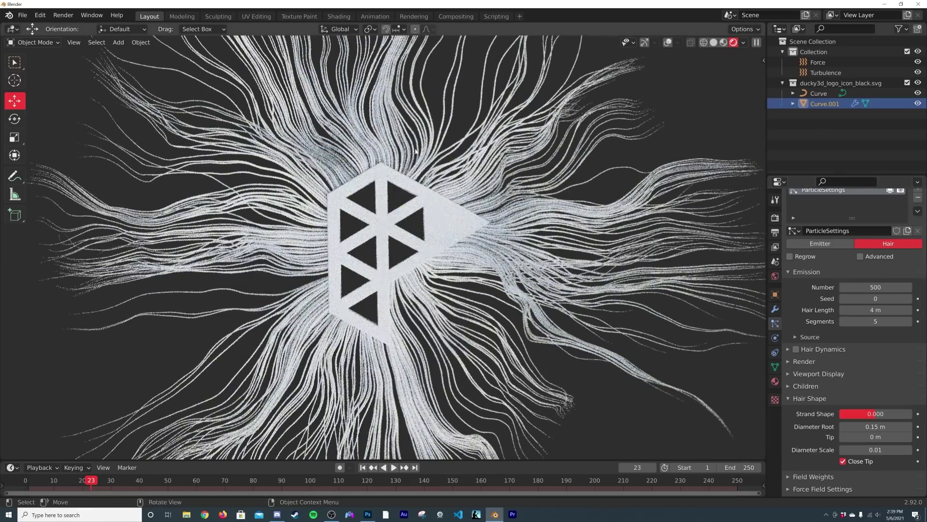
pyautogui.moveTo(458, 291); pyautogui.dragTo(457, 297, button='middle')
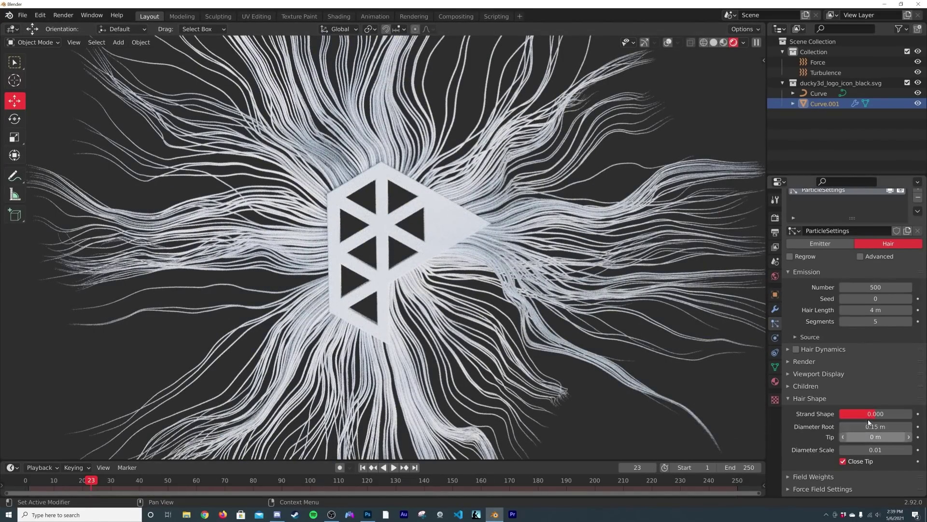
# Step: Try a hair tip diameter of 2.1 m and undo the change
pyautogui.moveTo(867, 437); pyautogui.dragTo(885, 437)
pyautogui.scroll(-3, 611, 342)
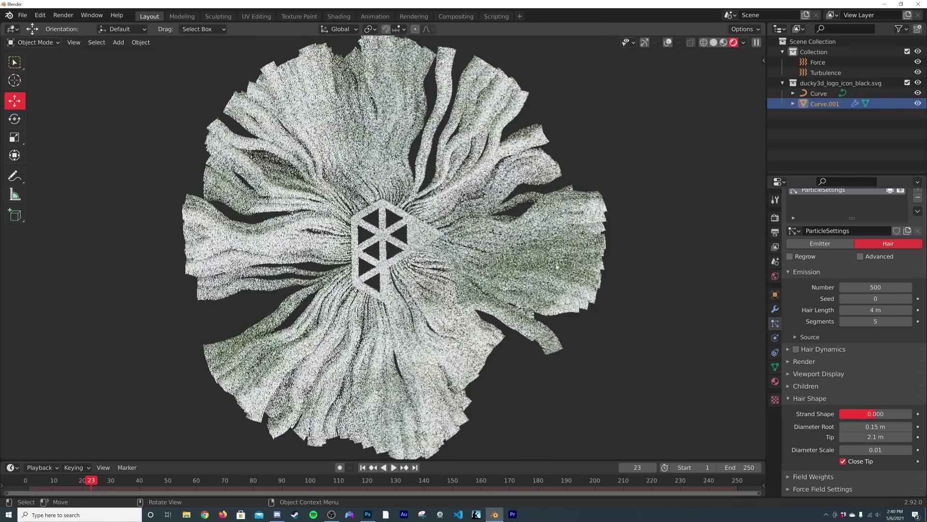
pyautogui.hotkey('ctrl', 'z')
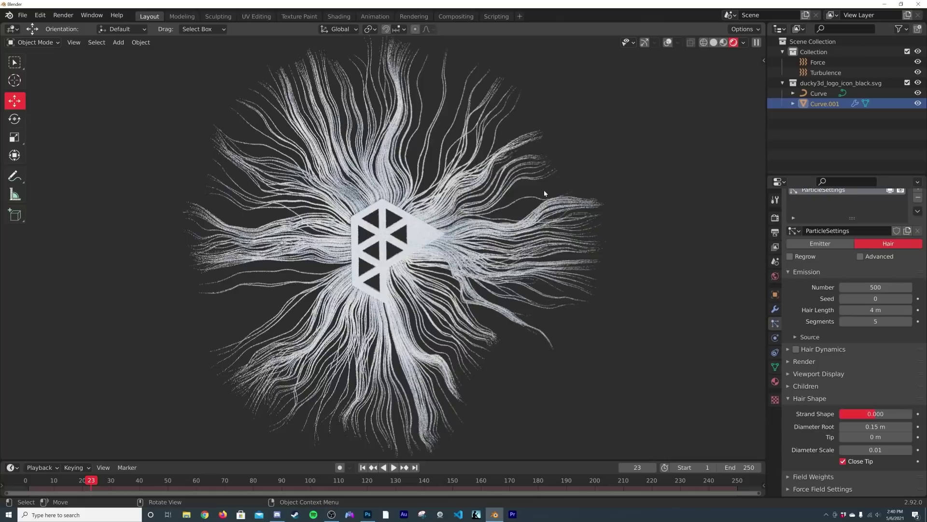
pyautogui.scroll(4, 543, 193)
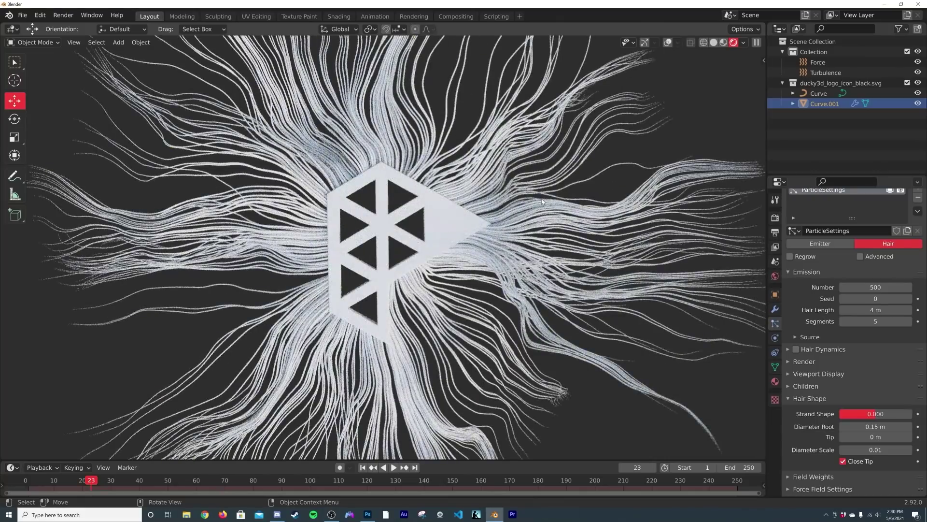
# Step: Add a camera and align it to an angled view of the logo and hair
pyautogui.moveTo(542, 200)
pyautogui.mouseDown(button='middle')
pyautogui.moveTo(481, 277)
pyautogui.moveTo(381, 261)
pyautogui.moveTo(425, 266)
pyautogui.moveTo(468, 301)
pyautogui.mouseUp(button='middle')
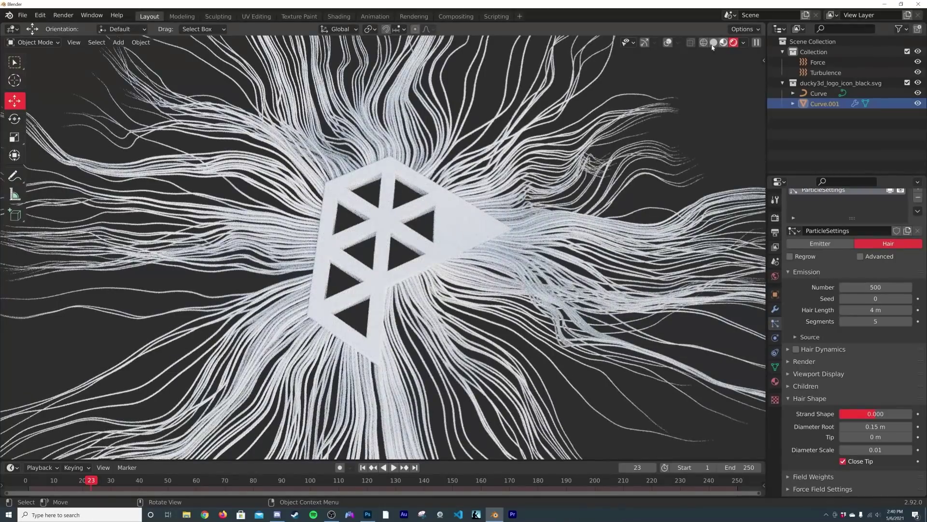
pyautogui.hotkey('shift', 'a')
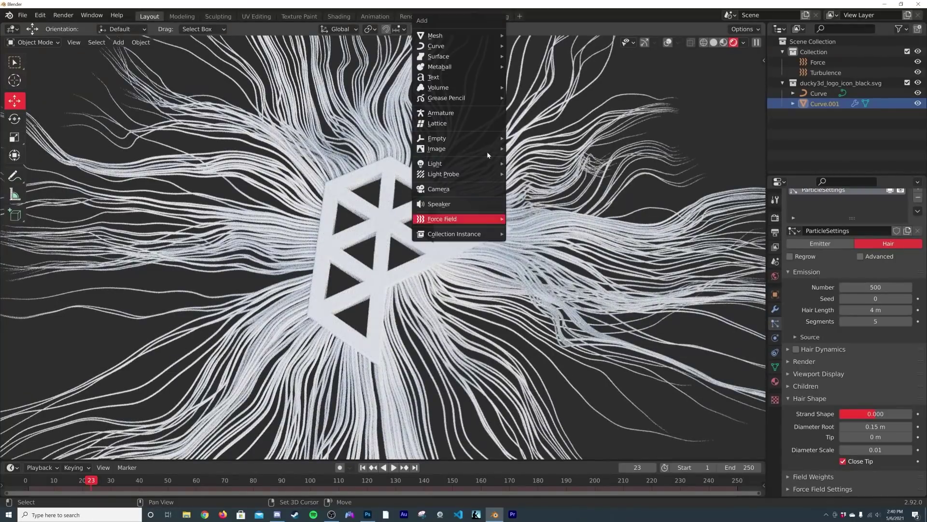
pyautogui.click(444, 189)
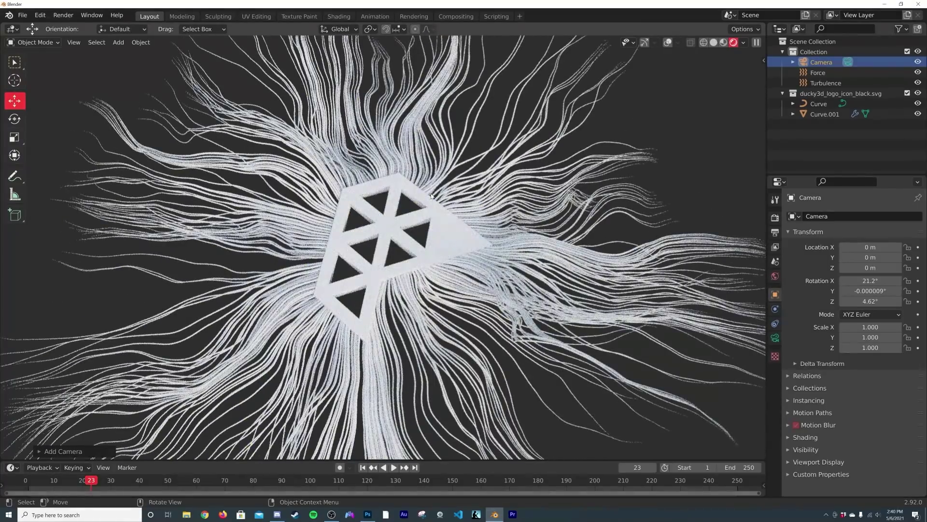
pyautogui.press('ctrl+alt+KP_0')
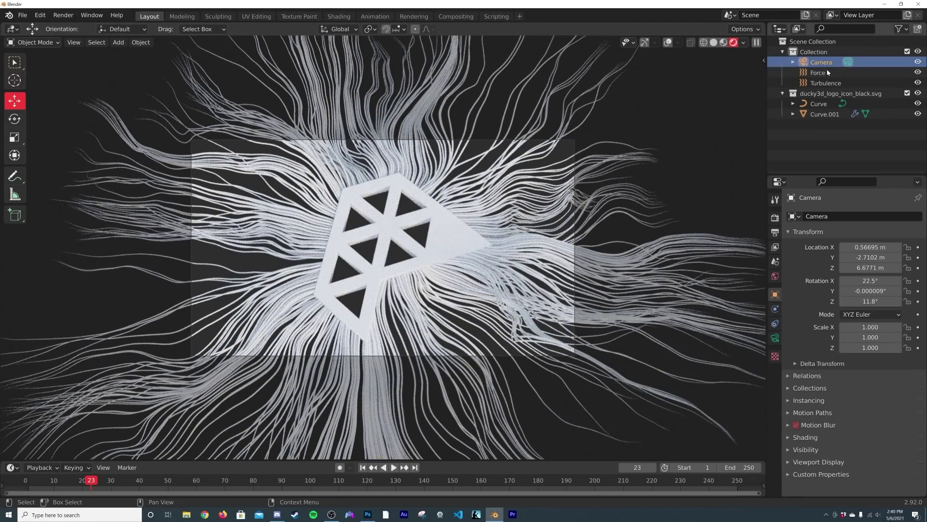
# Step: Move the camera back along its local Z axis to a height of about 8.66 m
pyautogui.press('g')
pyautogui.press('z')
pyautogui.press('z')
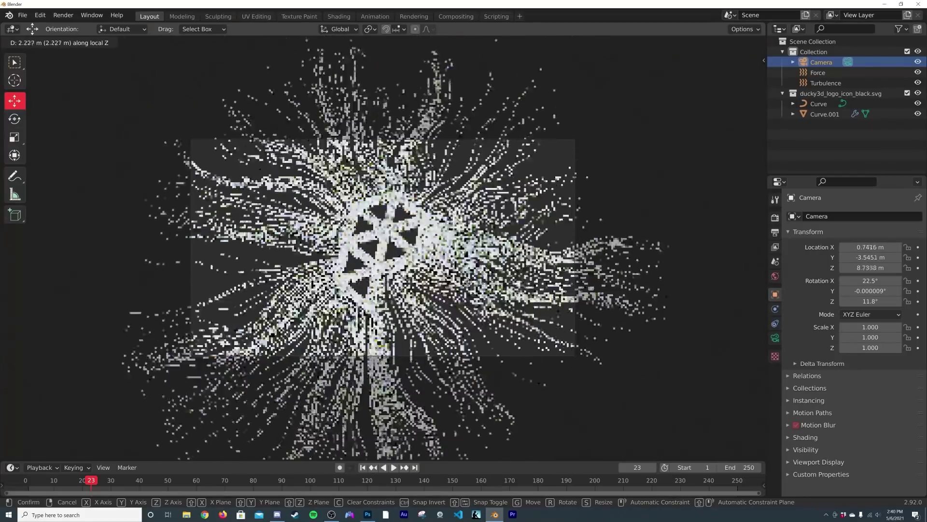
pyautogui.click(425, 219)
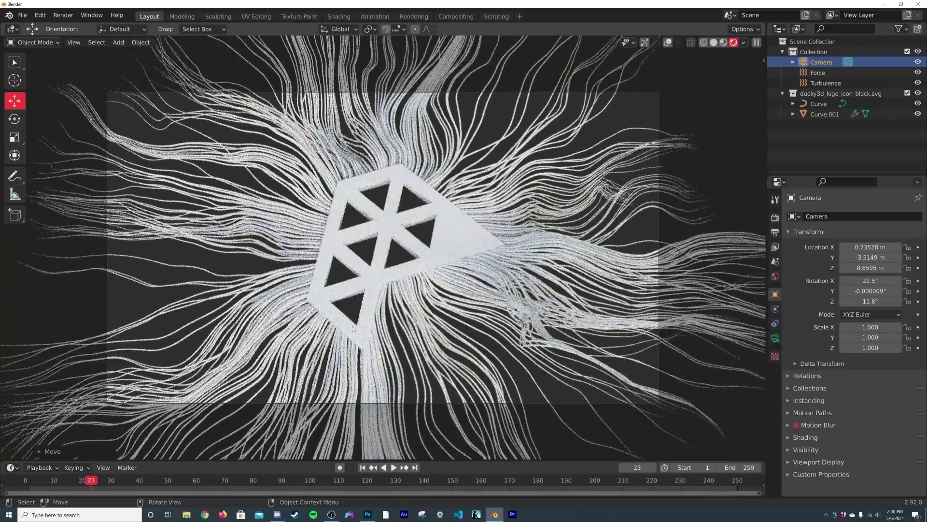
# Step: Enable scene world lighting in the rendered viewport and set the world background color to black
pyautogui.click(742, 43)
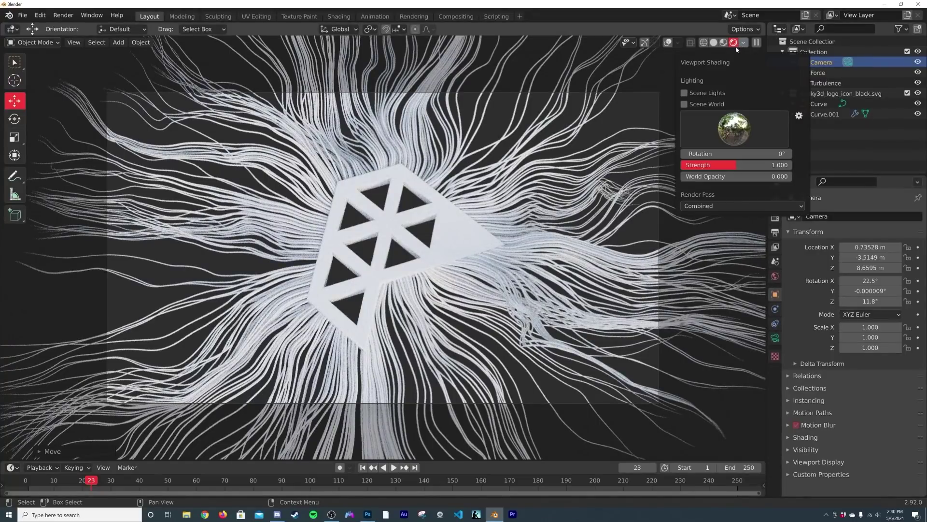
pyautogui.click(685, 104)
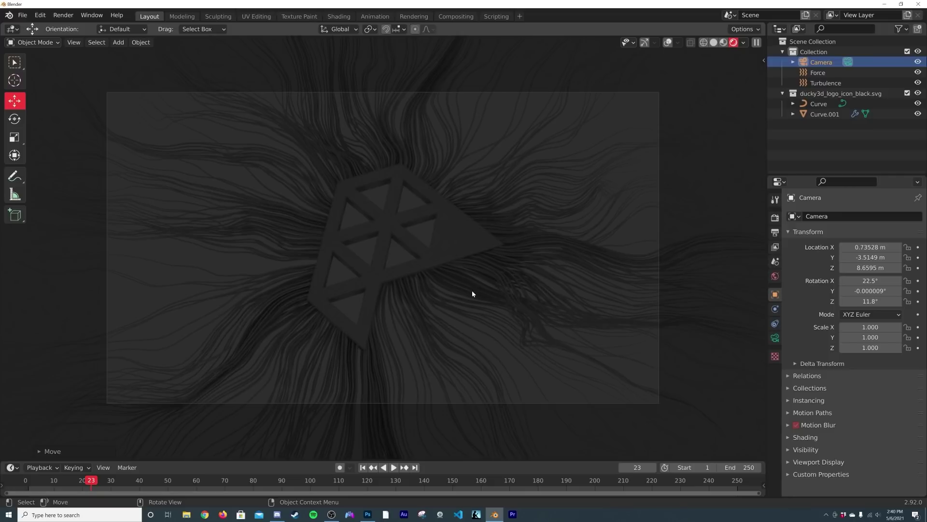
pyautogui.click(774, 277)
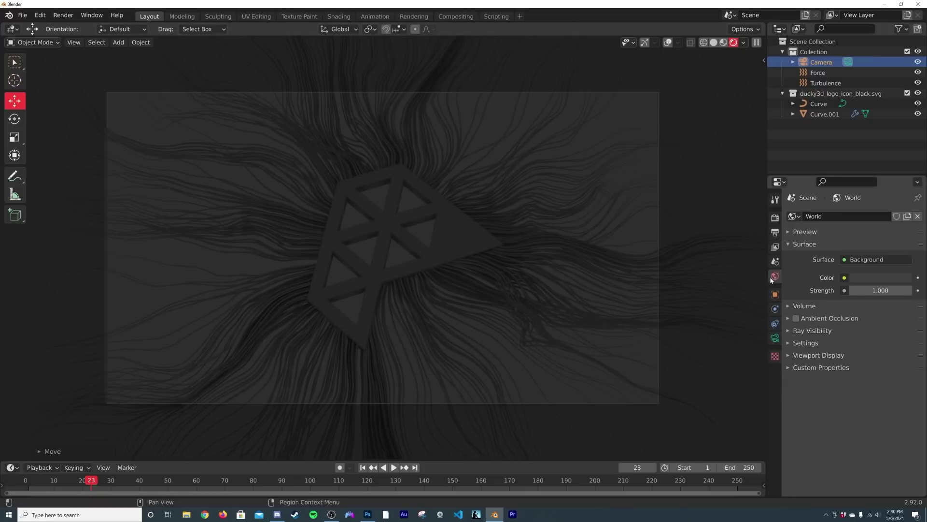
pyautogui.click(869, 279)
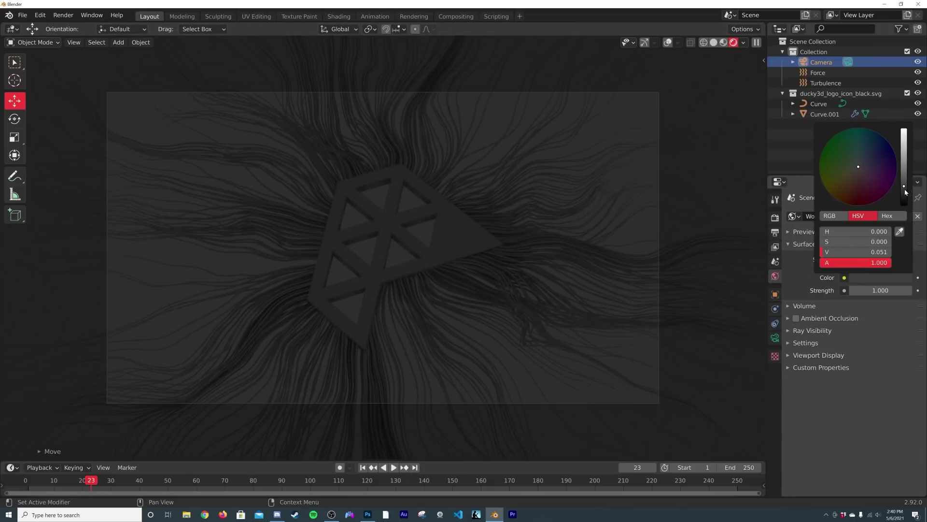
pyautogui.moveTo(905, 189); pyautogui.dragTo(904, 205)
# Step: Select the hair-emitting outer rim, show the overlays and gizmos again, and open its material in the Shading workspace
pyautogui.click(590, 277)
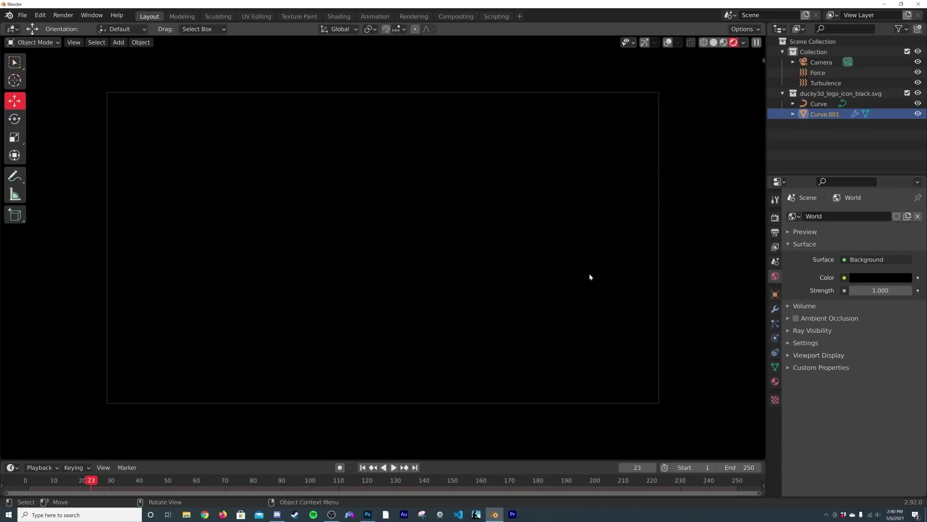
pyautogui.click(667, 42)
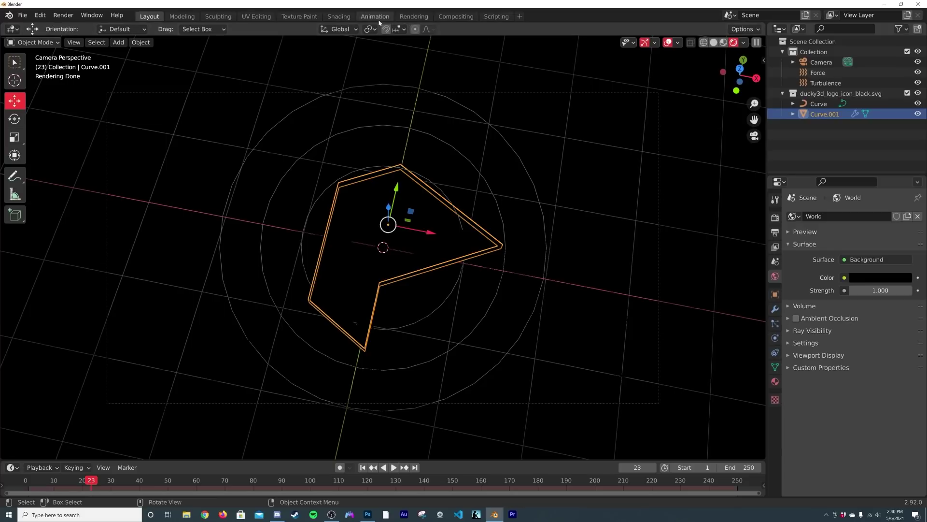
pyautogui.click(339, 17)
pyautogui.scroll(4, 515, 227)
pyautogui.moveTo(472, 183); pyautogui.dragTo(535, 261, button='middle')
pyautogui.click(475, 301)
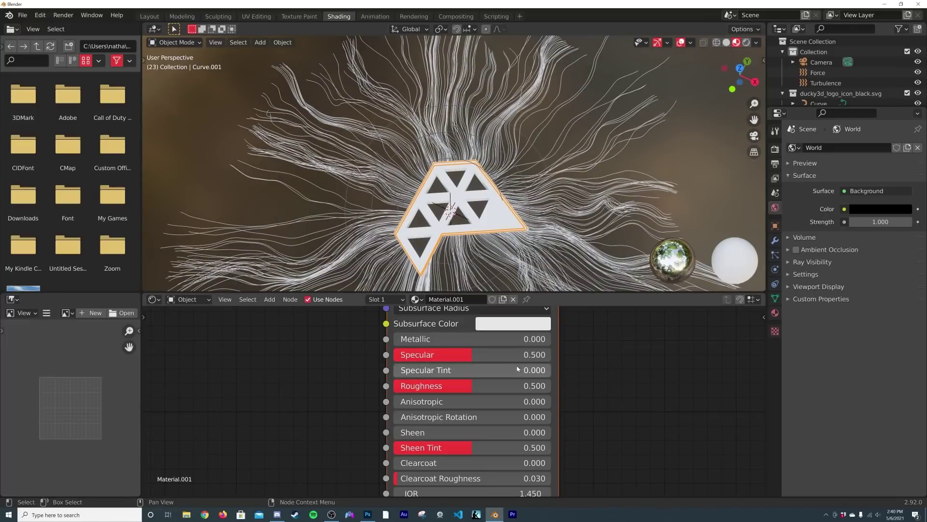
# Step: Set the rim material's Metallic to 1.0 and darken its base color to a value of 0.556
pyautogui.scroll(-5, 477, 373)
pyautogui.moveTo(475, 362); pyautogui.dragTo(572, 362)
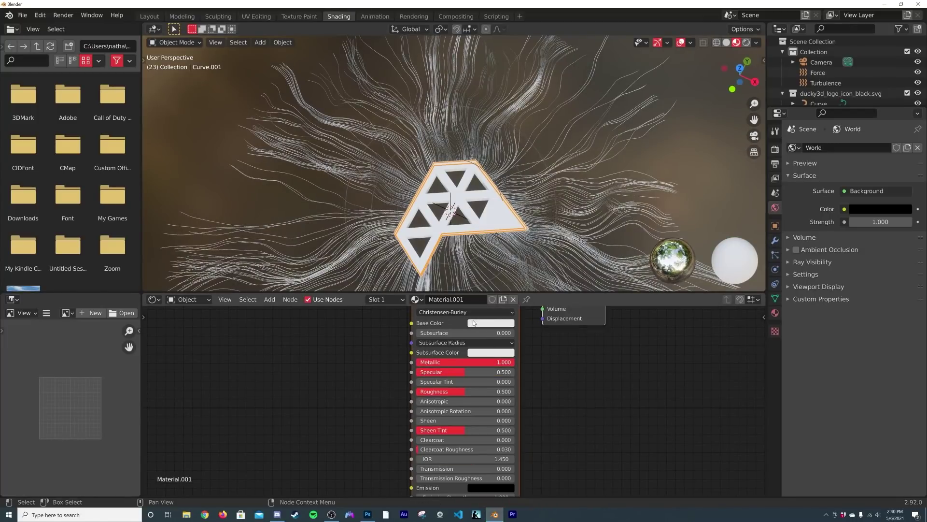
pyautogui.click(477, 322)
pyautogui.moveTo(545, 199); pyautogui.dragTo(545, 209)
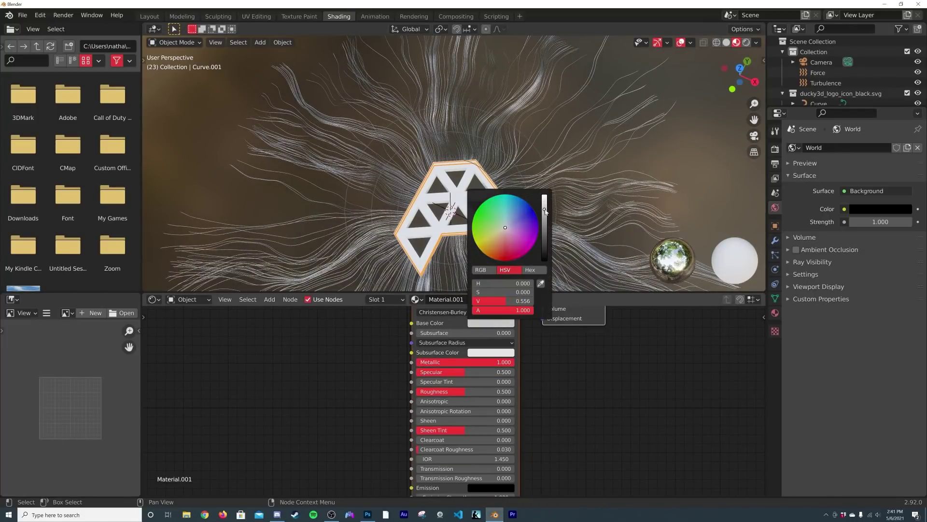
# Step: Insert a Mix Shader node between the Principled BSDF and the Material Output of the rim material
pyautogui.moveTo(577, 365); pyautogui.dragTo(455, 400, button='middle')
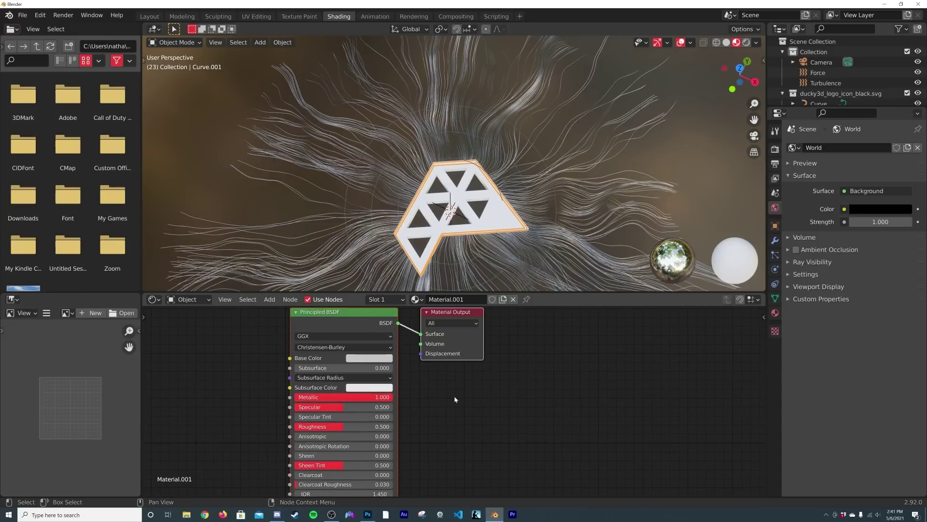
pyautogui.moveTo(519, 401); pyautogui.dragTo(535, 411, button='middle')
pyautogui.hotkey('shift', 'a')
pyautogui.click(512, 390)
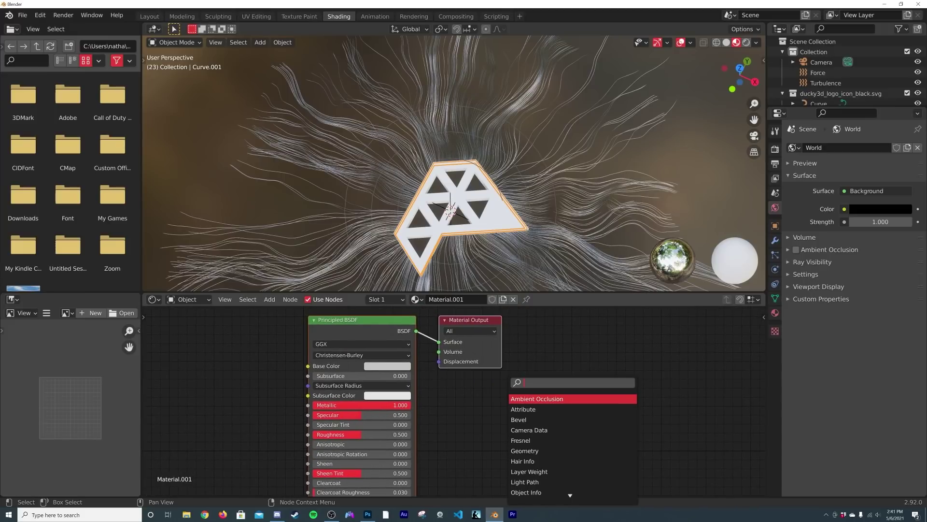
pyautogui.write('MIX')
pyautogui.press('Return')
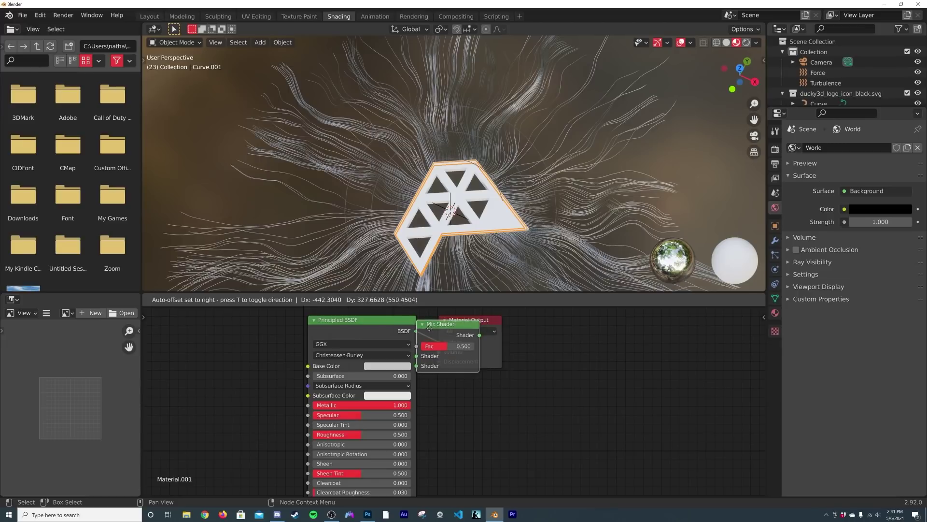
pyautogui.click(479, 369)
# Step: Add a red Emission shader and connect it to the second shader input of the Mix Shader
pyautogui.hotkey('shift', 'a')
pyautogui.click(531, 383)
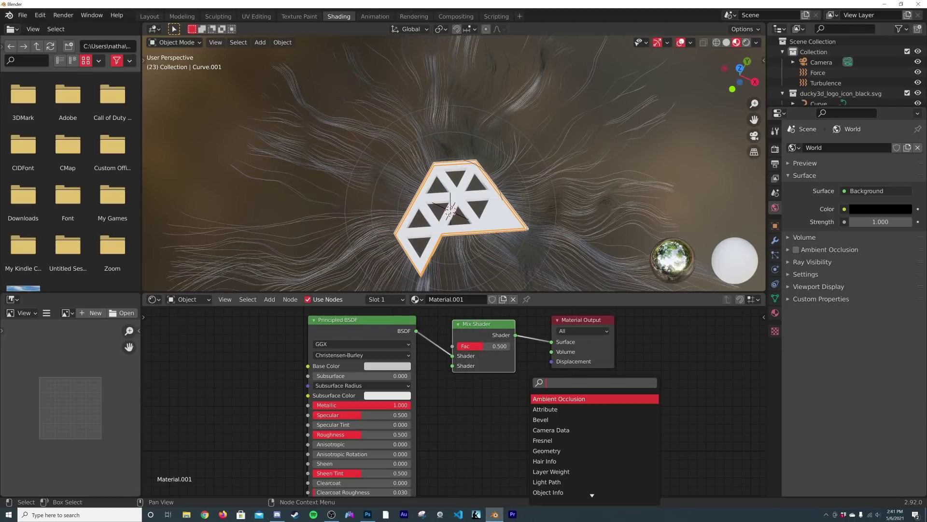
pyautogui.write('EM')
pyautogui.press('Return')
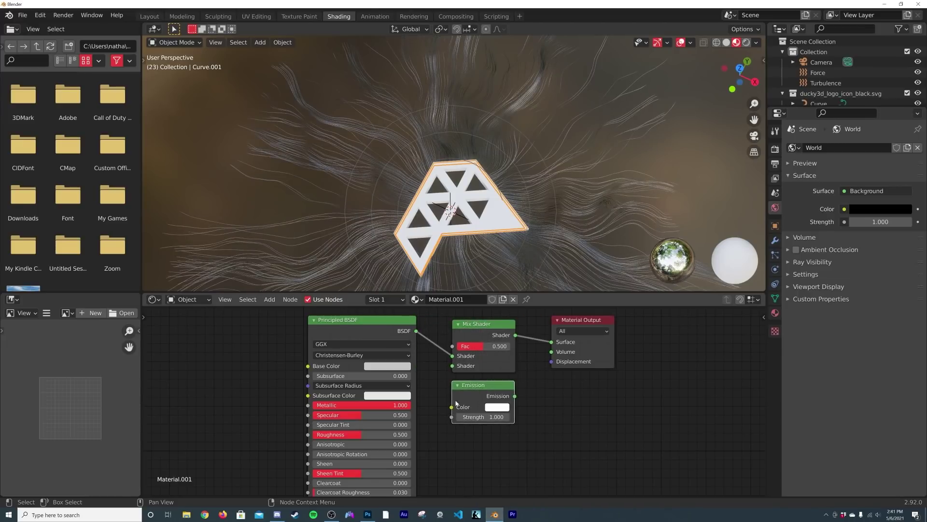
pyautogui.click(491, 408)
pyautogui.moveTo(515, 396); pyautogui.dragTo(452, 366)
# Step: Move the Mix Shader above the Principled BSDF and add a ColorRamp node beside it
pyautogui.moveTo(479, 353); pyautogui.dragTo(527, 409, button='middle')
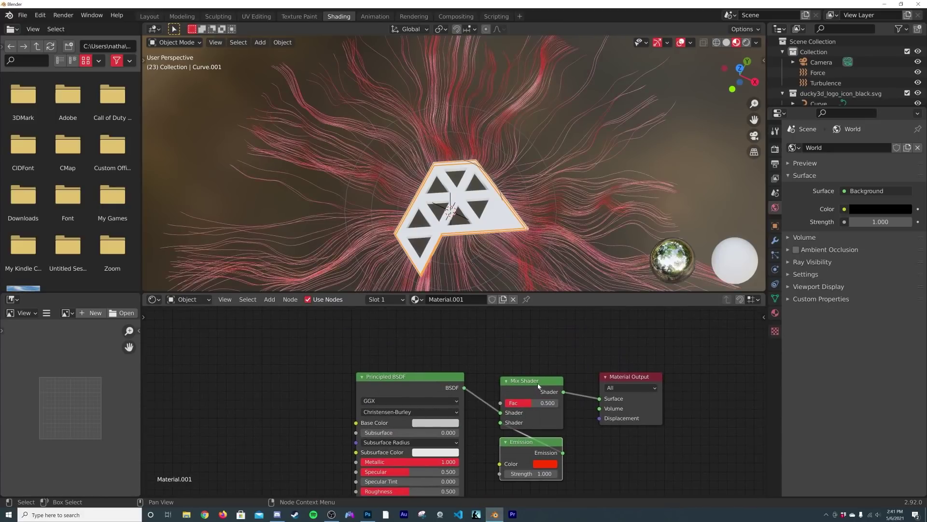
pyautogui.moveTo(539, 387); pyautogui.dragTo(391, 328)
pyautogui.moveTo(359, 343); pyautogui.dragTo(446, 349, button='middle')
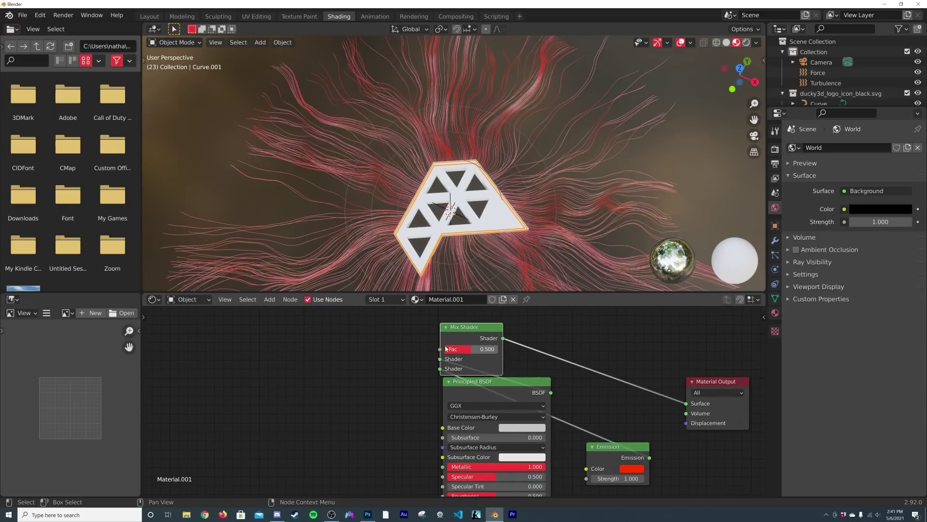
pyautogui.hotkey('shift', 'a')
pyautogui.write('COL')
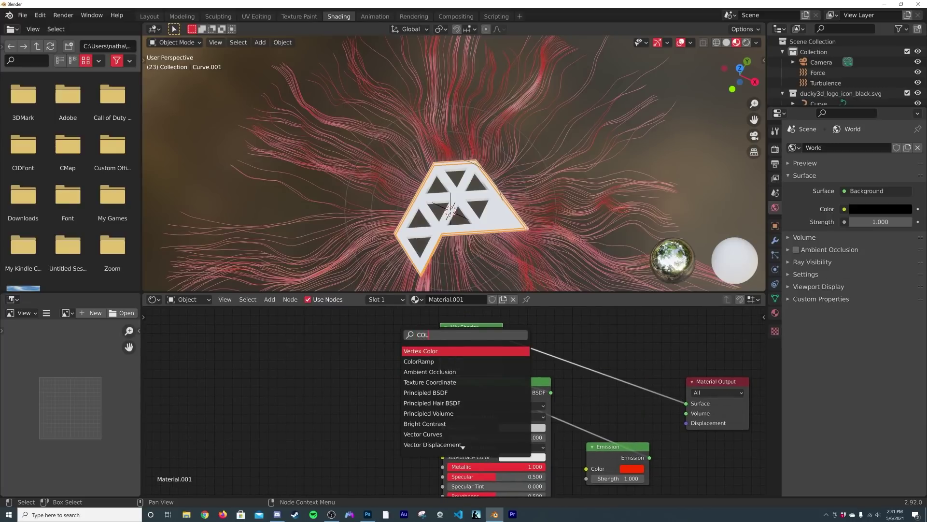
pyautogui.press('Down')
pyautogui.press('Return')
pyautogui.click(360, 338)
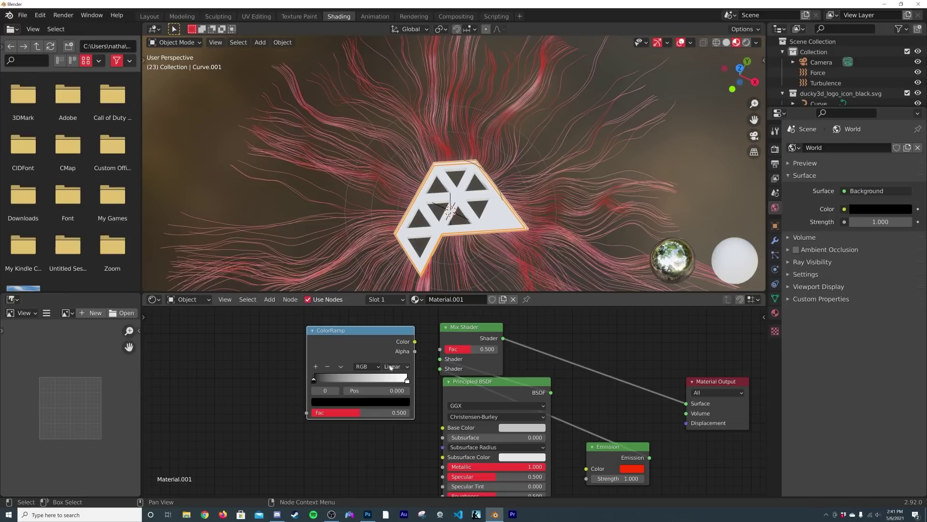
# Step: Set the ColorRamp to Constant interpolation with the white stop at 0.634, and connect its Color output to the Mix Shader's Fac
pyautogui.click(395, 366)
pyautogui.click(403, 415)
pyautogui.moveTo(403, 381); pyautogui.dragTo(395, 382)
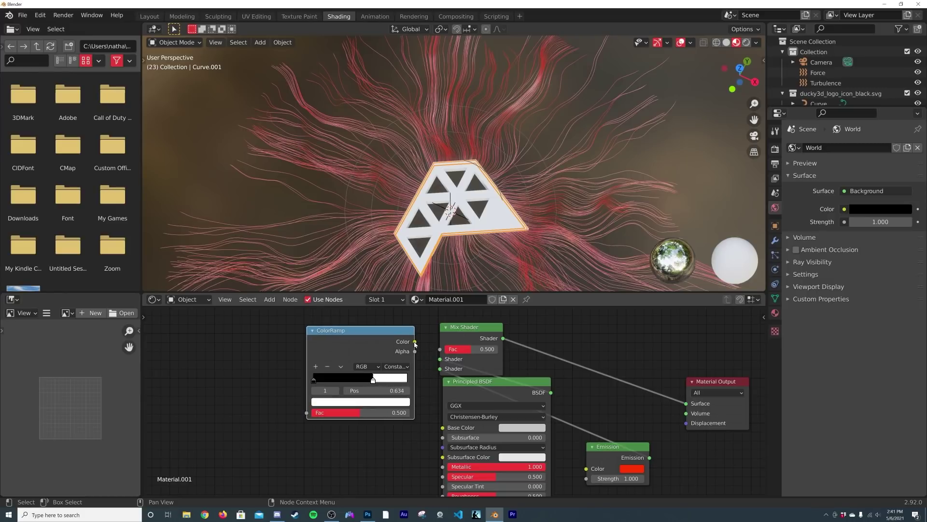
pyautogui.moveTo(415, 342); pyautogui.dragTo(439, 349)
# Step: Add a Noise Texture node and connect its Fac output to the ColorRamp's Fac input
pyautogui.moveTo(295, 339); pyautogui.dragTo(416, 350, button='middle')
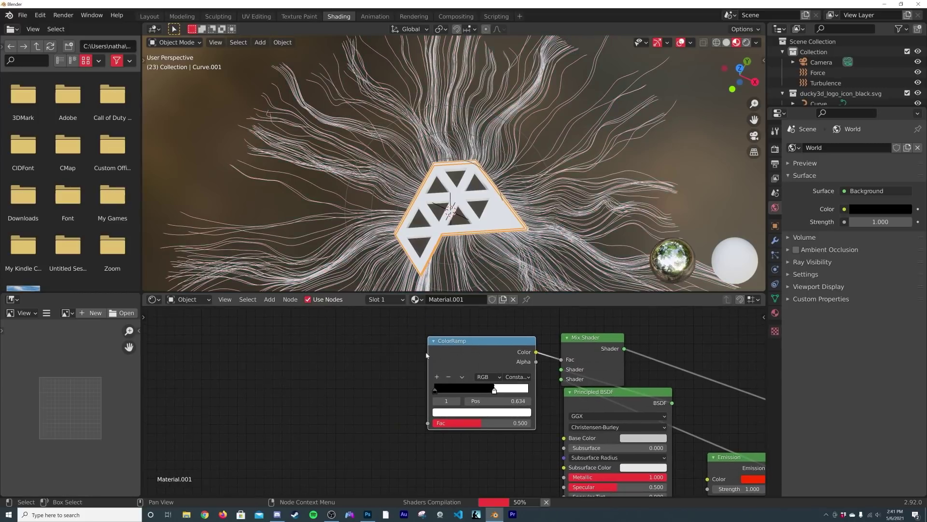
pyautogui.hotkey('shift', 'a')
pyautogui.write('NOI')
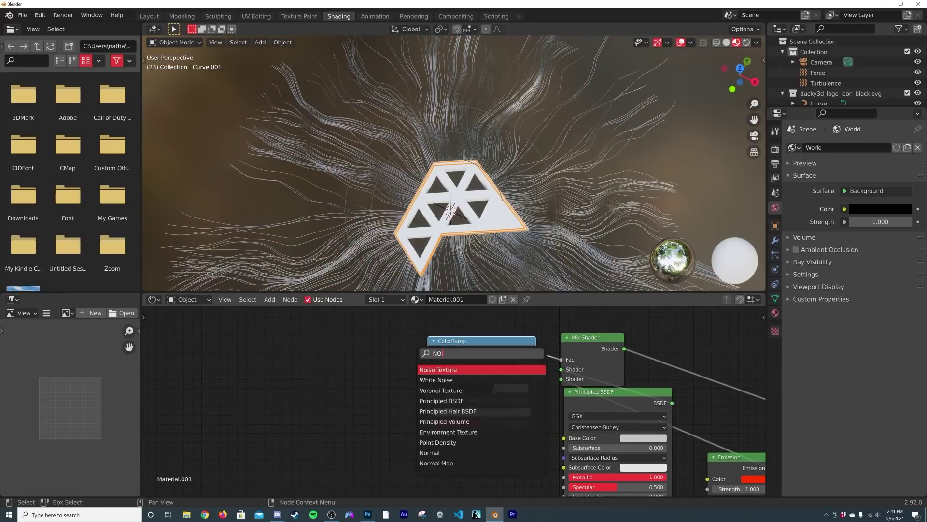
pyautogui.press('Return')
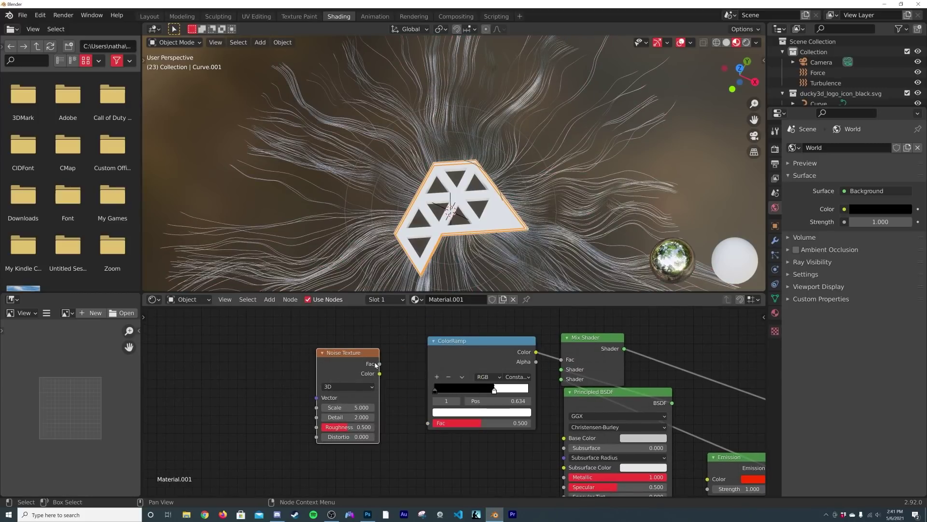
pyautogui.moveTo(381, 365); pyautogui.dragTo(436, 425)
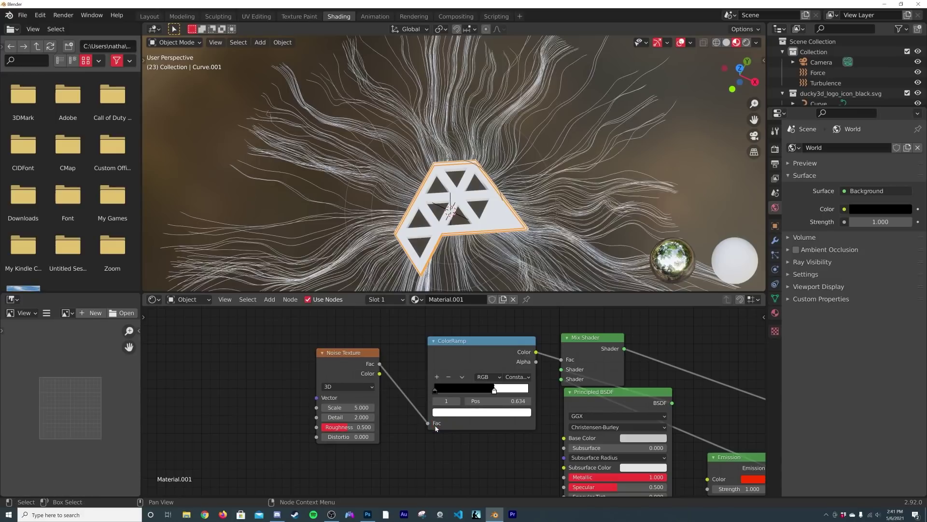
pyautogui.moveTo(478, 202); pyautogui.dragTo(502, 251, button='middle')
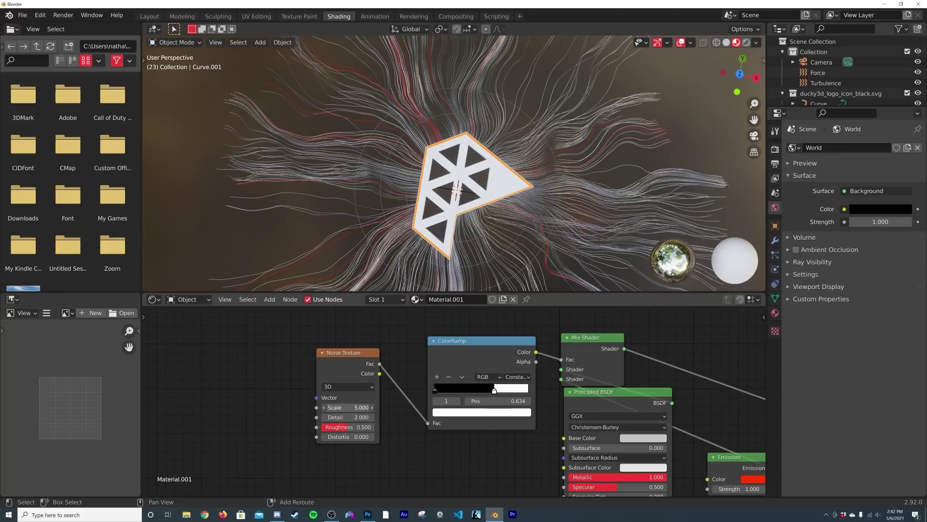
# Step: Set the Noise Texture's Scale to 9.040 and the Emission shader's Strength to 99.5
pyautogui.moveTo(348, 407); pyautogui.dragTo(422, 391)
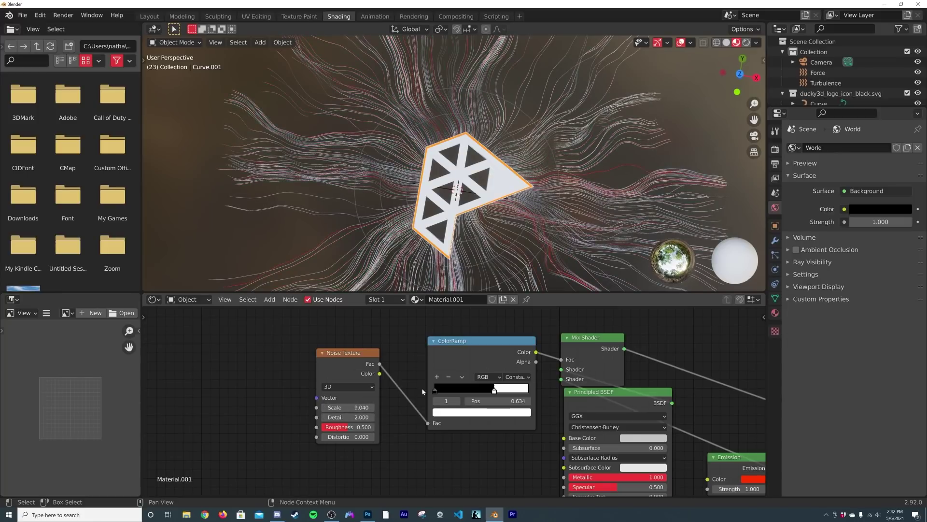
pyautogui.moveTo(653, 441); pyautogui.dragTo(488, 377, button='middle')
pyautogui.moveTo(574, 424)
pyautogui.mouseDown()
pyautogui.moveTo(603, 424)
pyautogui.moveTo(580, 424)
pyautogui.mouseUp()
pyautogui.moveTo(525, 190); pyautogui.dragTo(538, 167, button='middle')
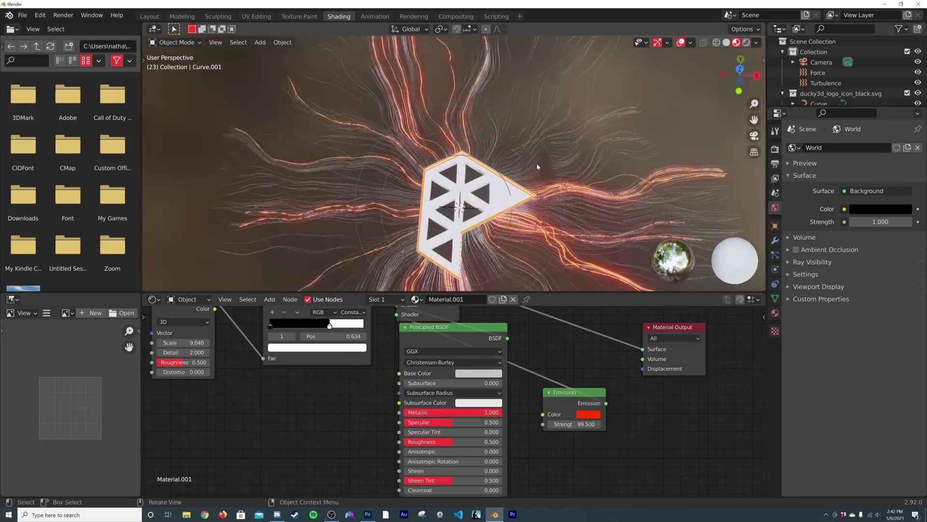
# Step: Adjust the Noise Texture's Scale to 8.740 and move the ColorRamp's white stop to 0.607
pyautogui.moveTo(184, 342)
pyautogui.mouseDown()
pyautogui.moveTo(236, 343)
pyautogui.moveTo(193, 342)
pyautogui.mouseUp()
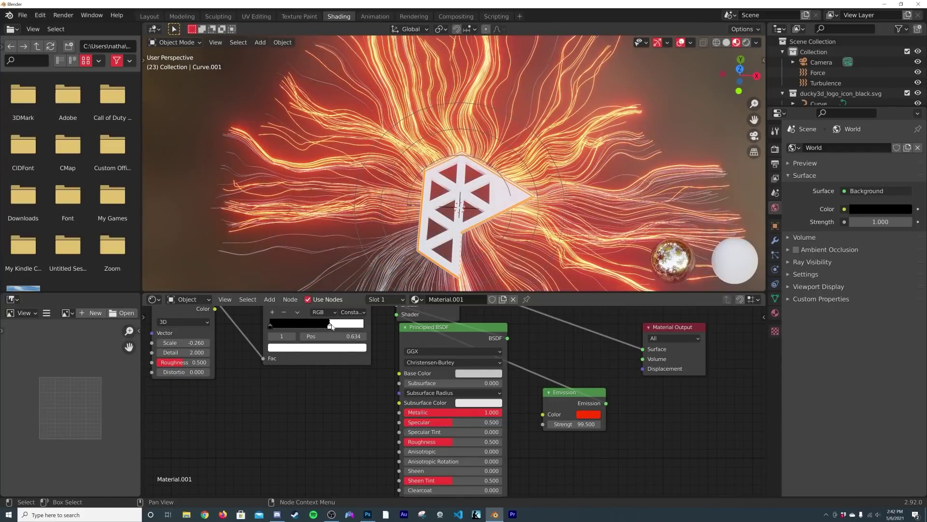
pyautogui.moveTo(331, 327); pyautogui.dragTo(330, 326)
pyautogui.moveTo(192, 343); pyautogui.dragTo(198, 343)
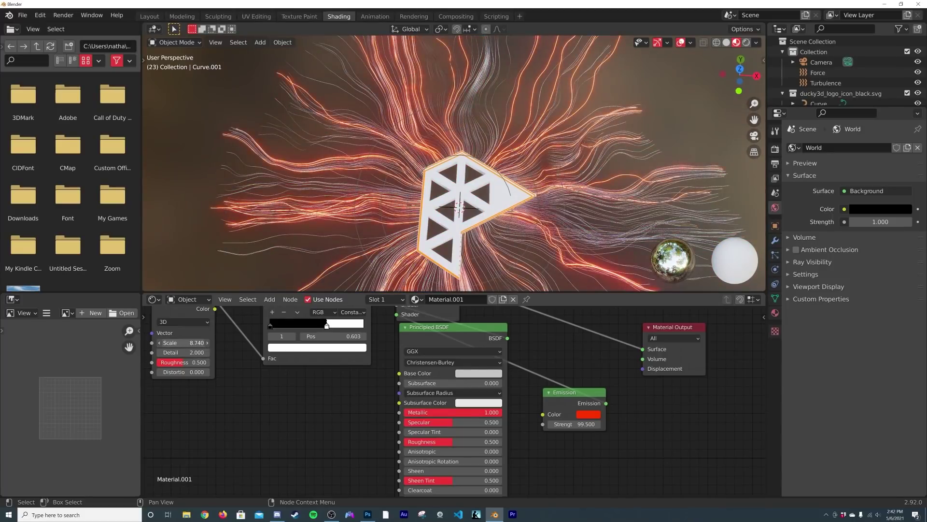
pyautogui.moveTo(327, 327); pyautogui.dragTo(342, 327)
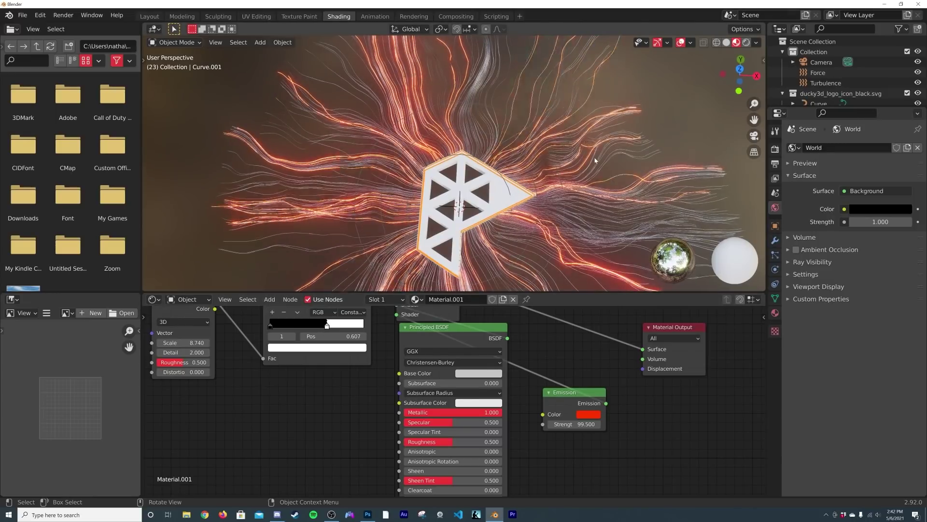
# Step: Show the rendered view through the camera and set the Emission shader's Strength to 50
pyautogui.press('KP_0')
pyautogui.click(746, 42)
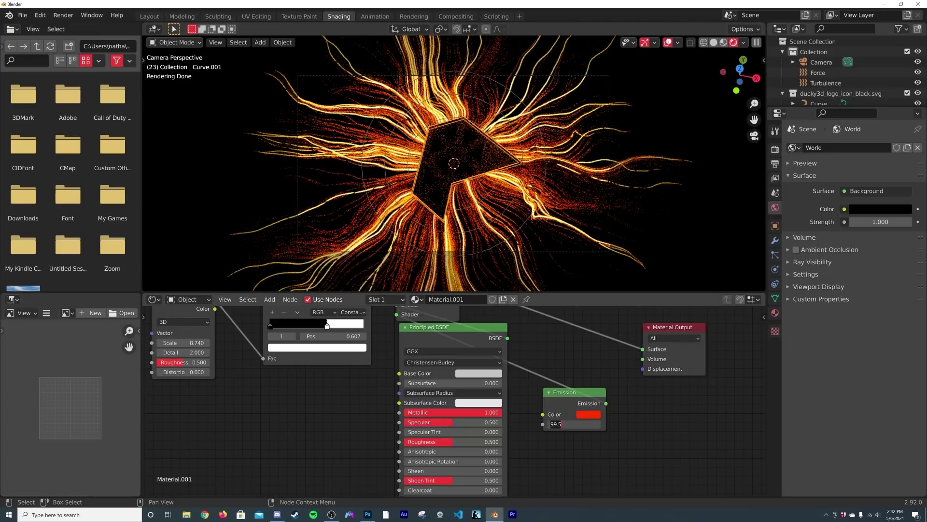
pyautogui.write('0')
pyautogui.press('Return')
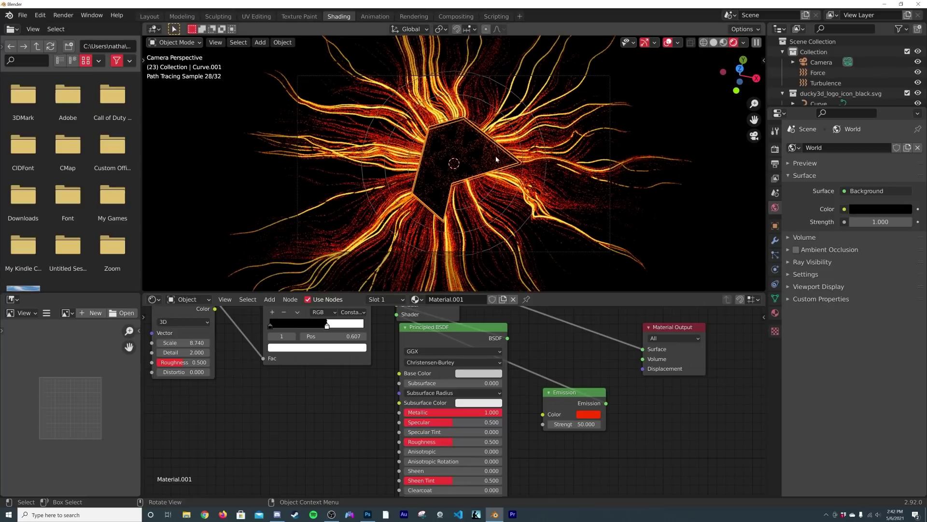
# Step: Give the inner logo curve a new material with Metallic set to 1.0
pyautogui.click(480, 164)
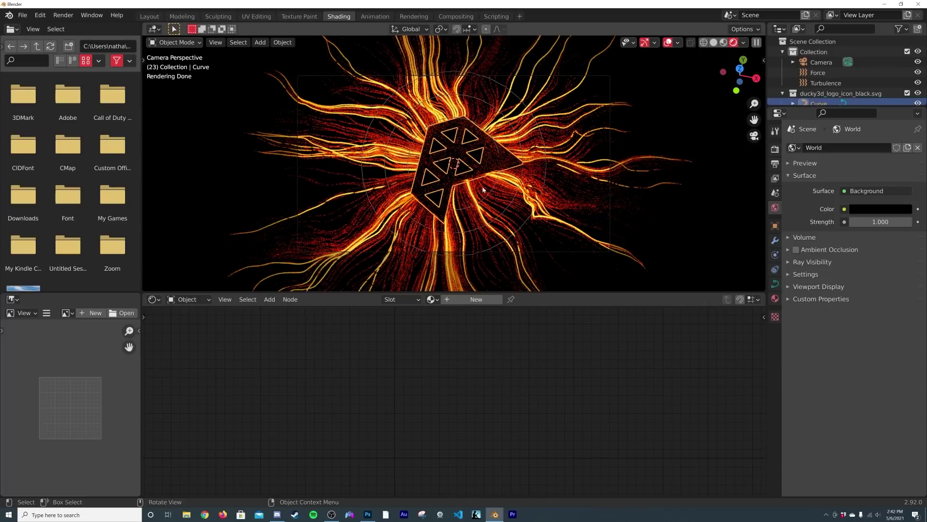
pyautogui.click(476, 303)
pyautogui.moveTo(441, 412); pyautogui.dragTo(501, 412)
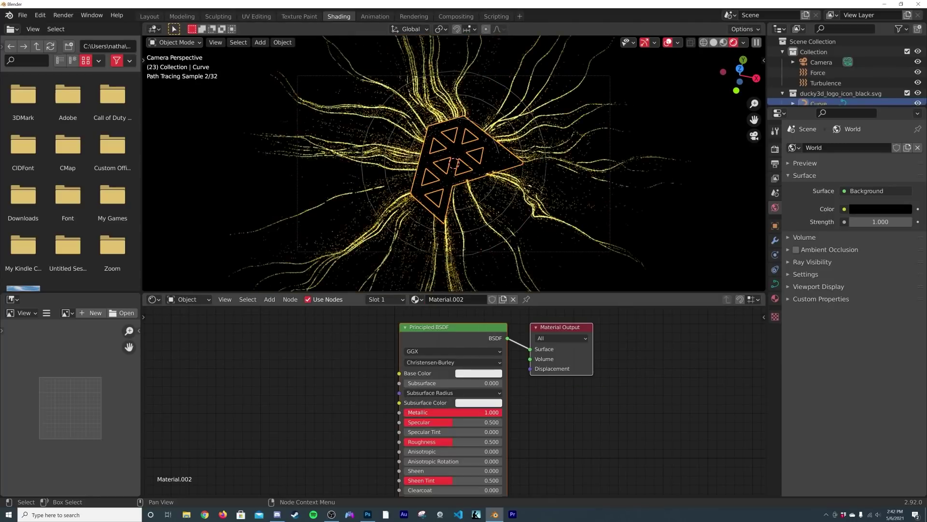
pyautogui.scroll(5, 465, 184)
pyautogui.scroll(-5, 468, 175)
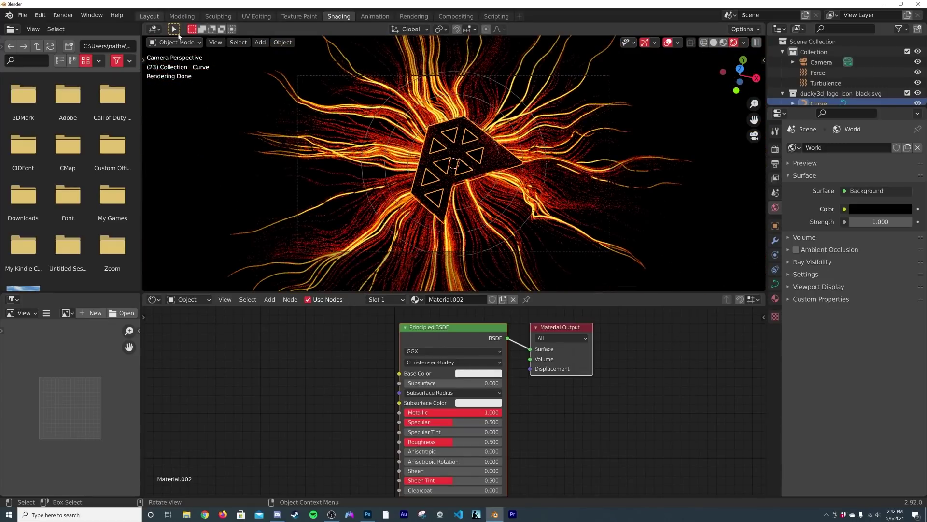
# Step: Return to the Layout workspace and add a point light to the scene
pyautogui.click(152, 17)
pyautogui.hotkey('shift', 'a')
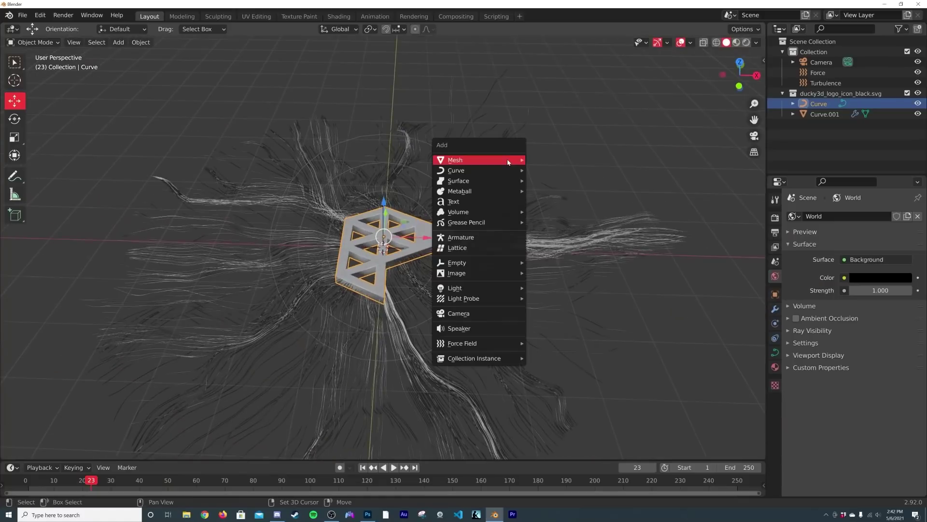
pyautogui.moveTo(508, 163)
pyautogui.moveTo(456, 288)
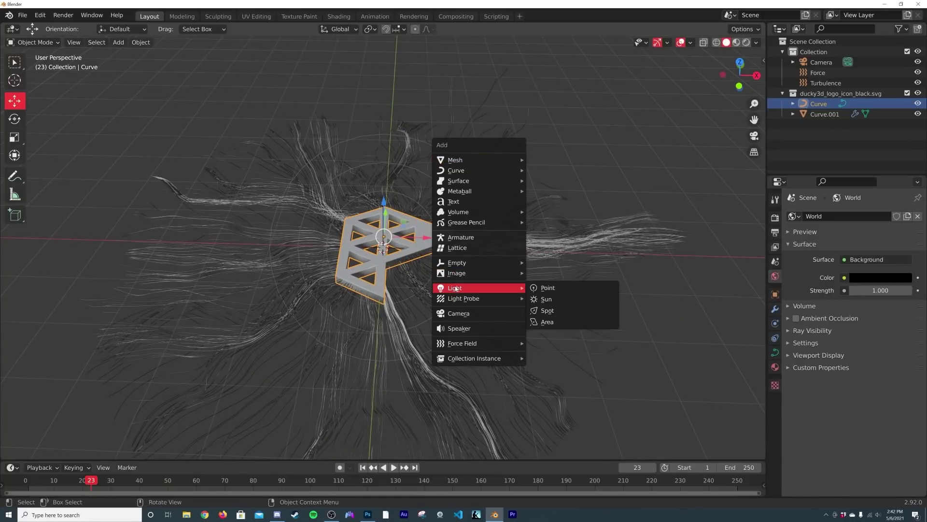
pyautogui.click(563, 289)
# Step: Move the point light above the logo and off to one side, clear of the hair strands
pyautogui.moveTo(422, 286); pyautogui.dragTo(424, 252, button='middle')
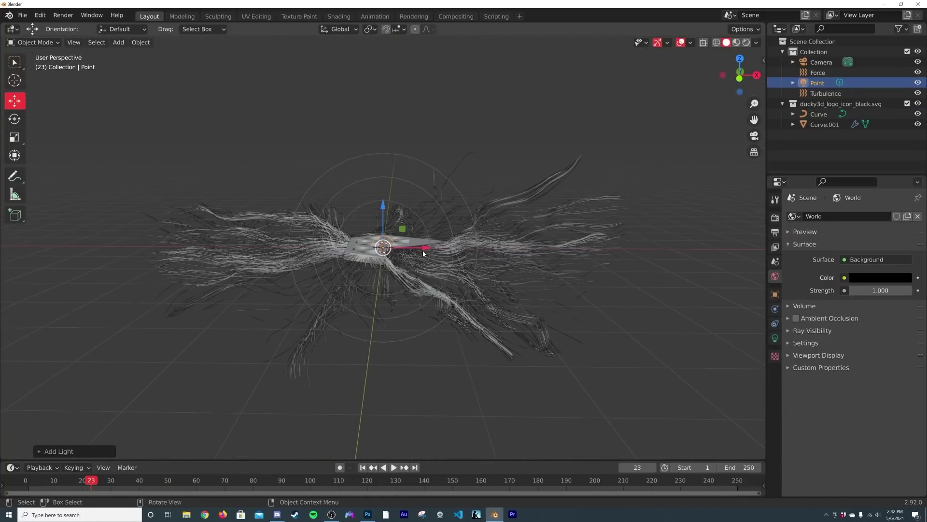
pyautogui.press('g')
pyautogui.click(609, 116)
pyautogui.moveTo(613, 116); pyautogui.dragTo(537, 191, button='middle')
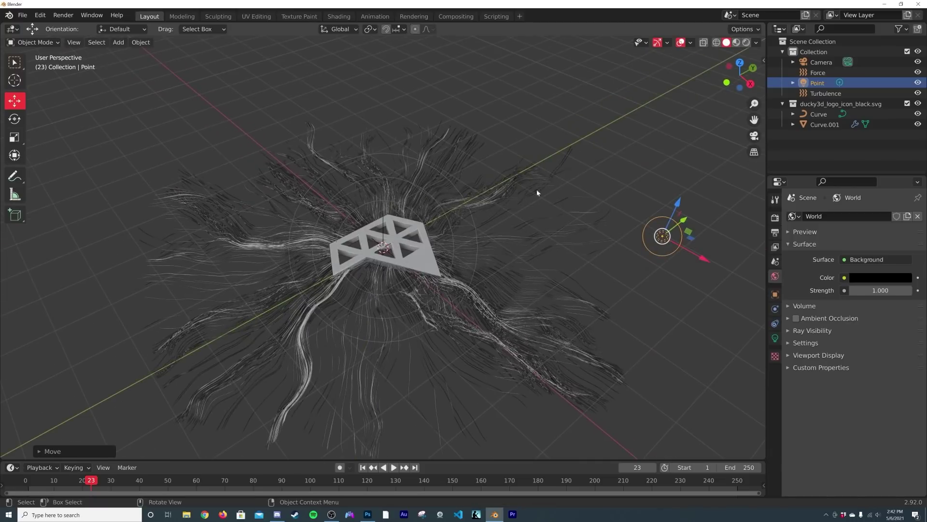
pyautogui.press('g')
pyautogui.click(554, 170)
pyautogui.scroll(-4, 541, 207)
pyautogui.moveTo(520, 242); pyautogui.dragTo(508, 231, button='middle')
pyautogui.press('g')
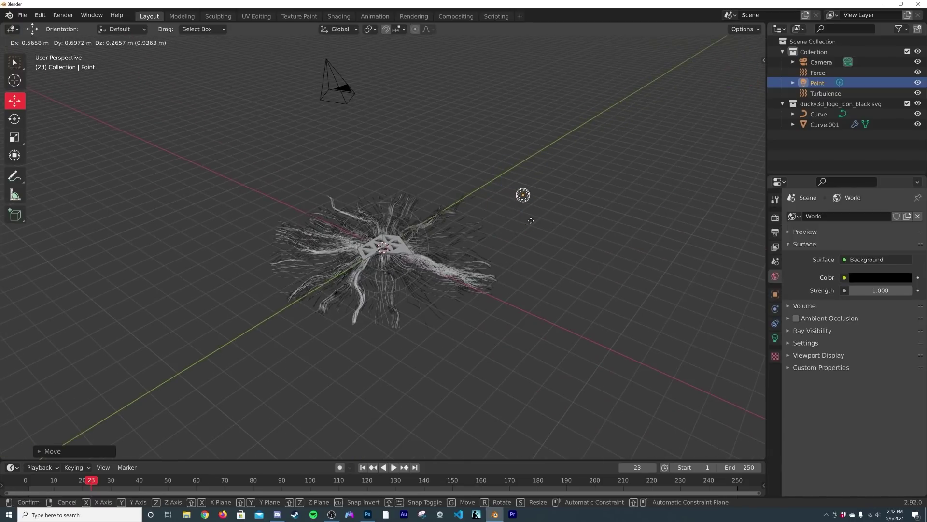
pyautogui.click(530, 220)
# Step: In the rendered camera view, set the point light's color to light blue and its power to 2000 W
pyautogui.press('KP_0')
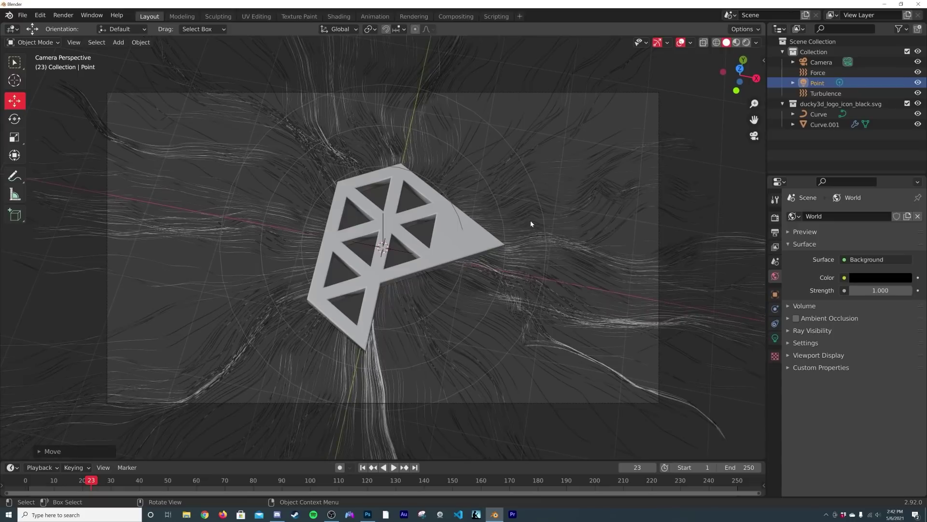
pyautogui.click(746, 42)
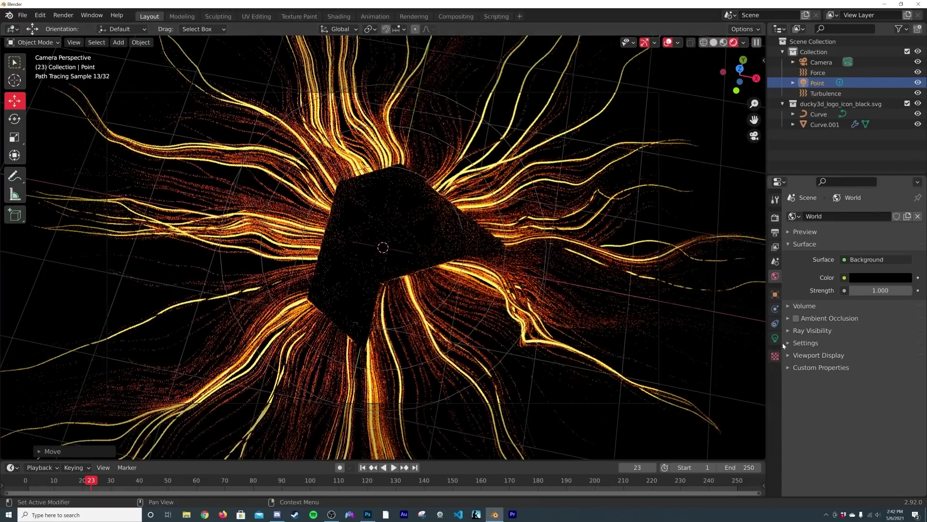
pyautogui.click(775, 338)
pyautogui.click(883, 274)
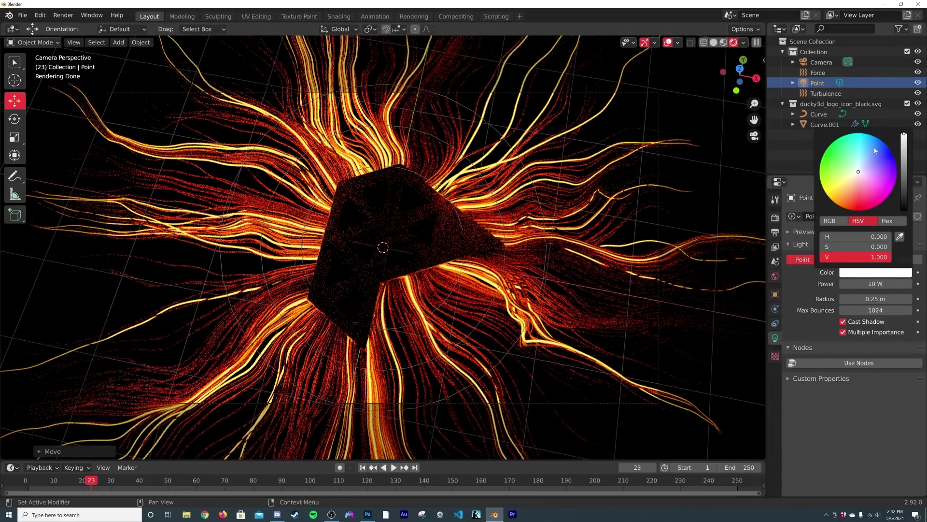
pyautogui.click(875, 151)
pyautogui.click(887, 283)
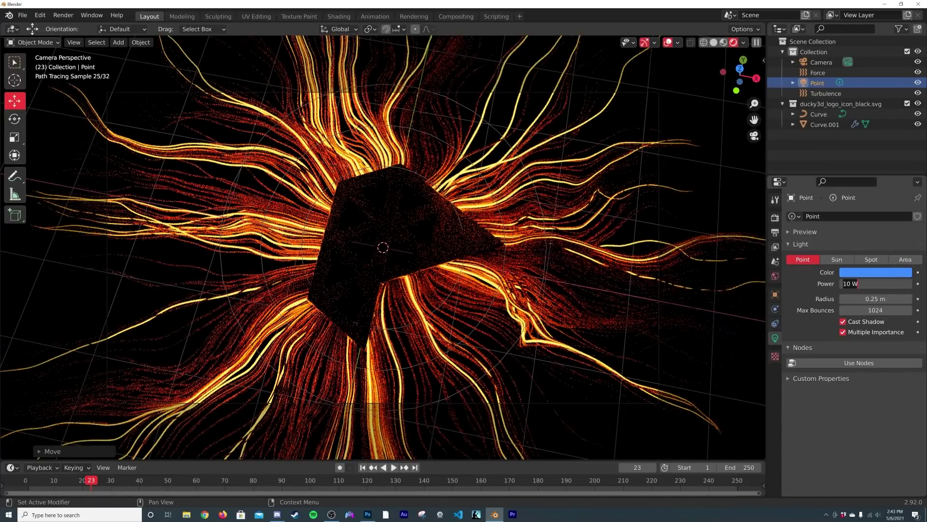
pyautogui.write('2000')
pyautogui.press('Return')
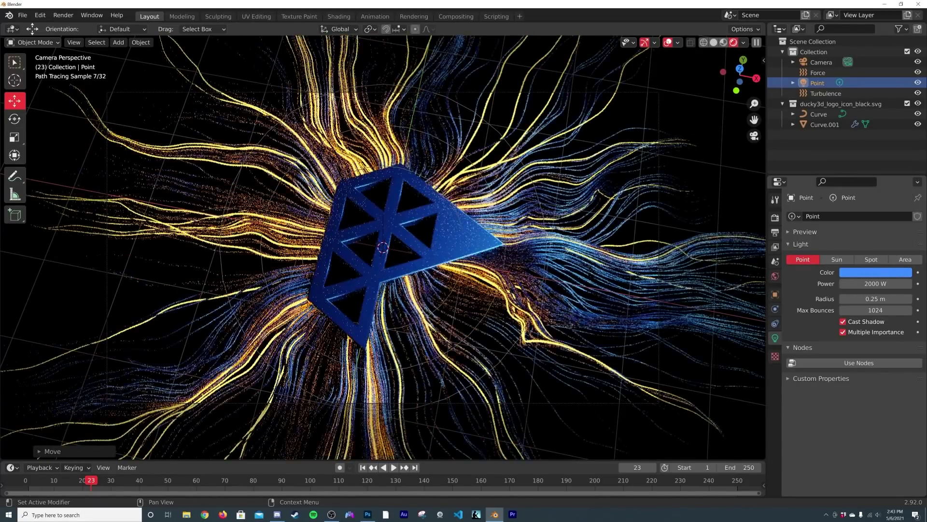
# Step: Duplicate the point light, place the copy on the opposite side of the logo, and return to the camera view
pyautogui.scroll(-2, 555, 214)
pyautogui.moveTo(556, 214); pyautogui.dragTo(563, 163, button='middle')
pyautogui.scroll(-4, 543, 173)
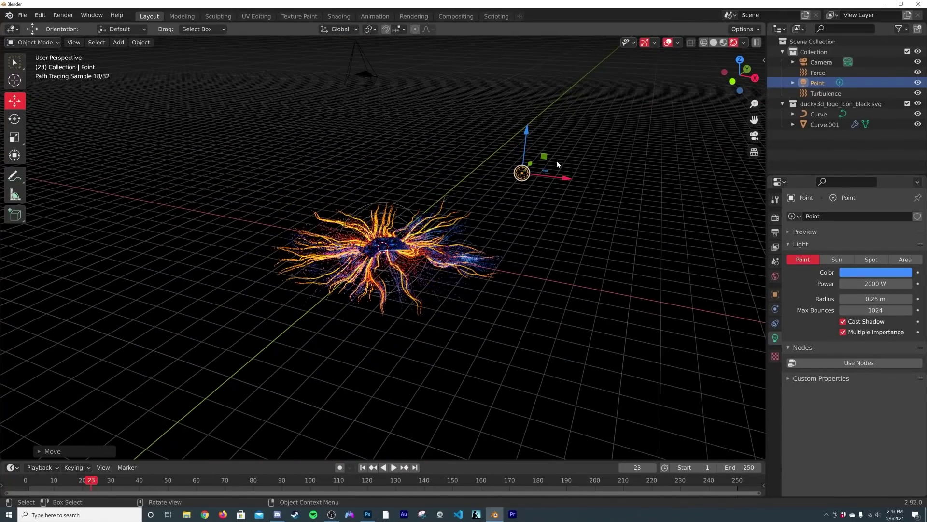
pyautogui.hotkey('shift', 'd')
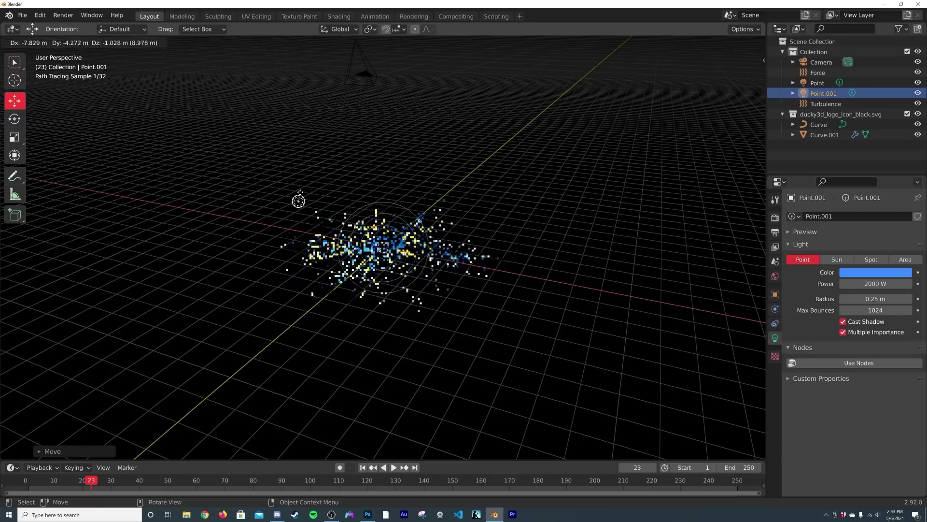
pyautogui.click(255, 192)
pyautogui.press('KP_0')
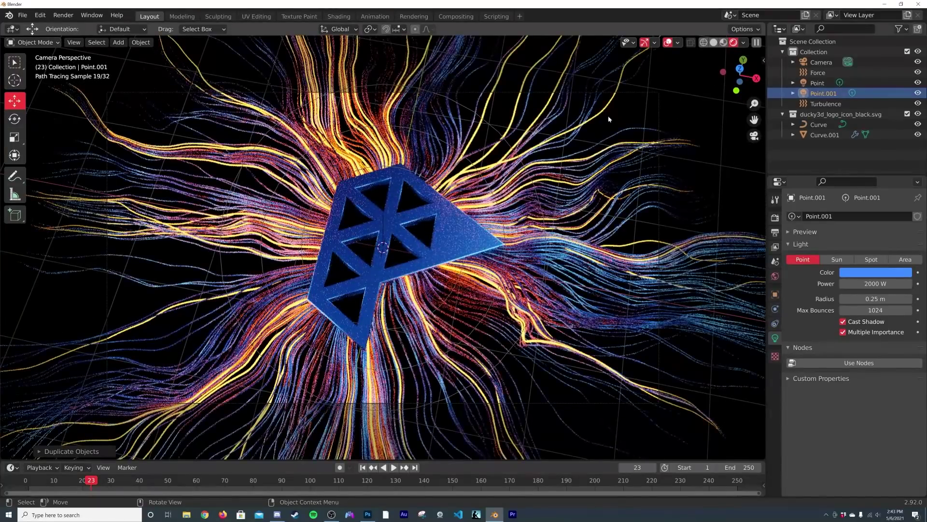
# Step: Hide the viewport gizmos, preview the render without overlays, and select the inner logo curve
pyautogui.click(663, 45)
pyautogui.click(645, 43)
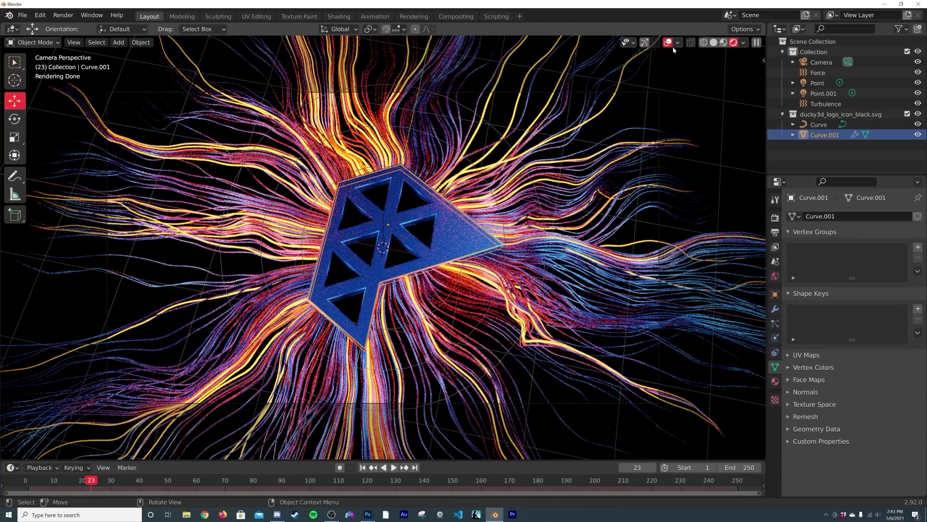
pyautogui.click(668, 44)
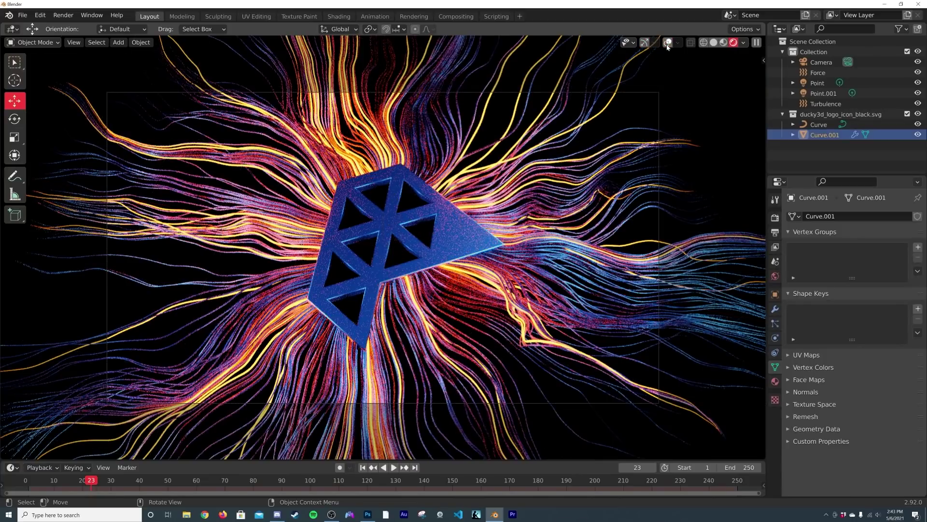
pyautogui.click(444, 240)
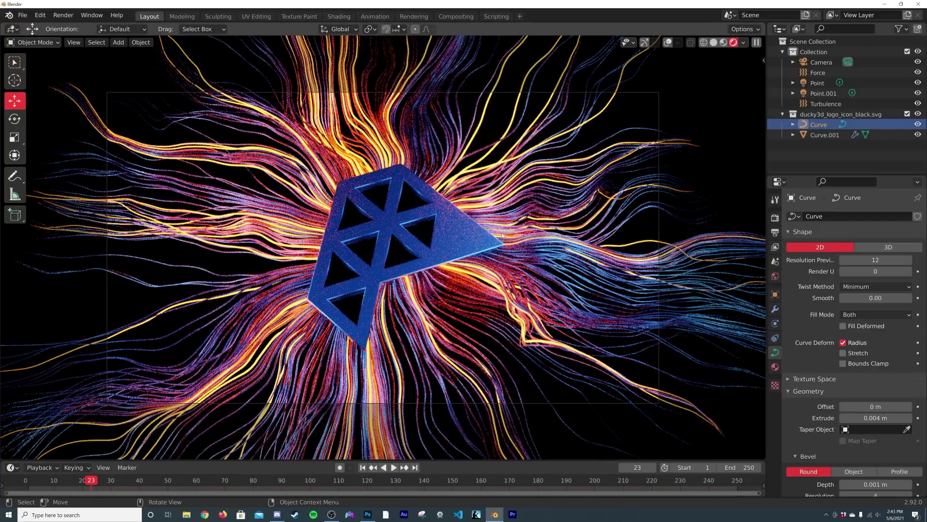
pyautogui.click(667, 44)
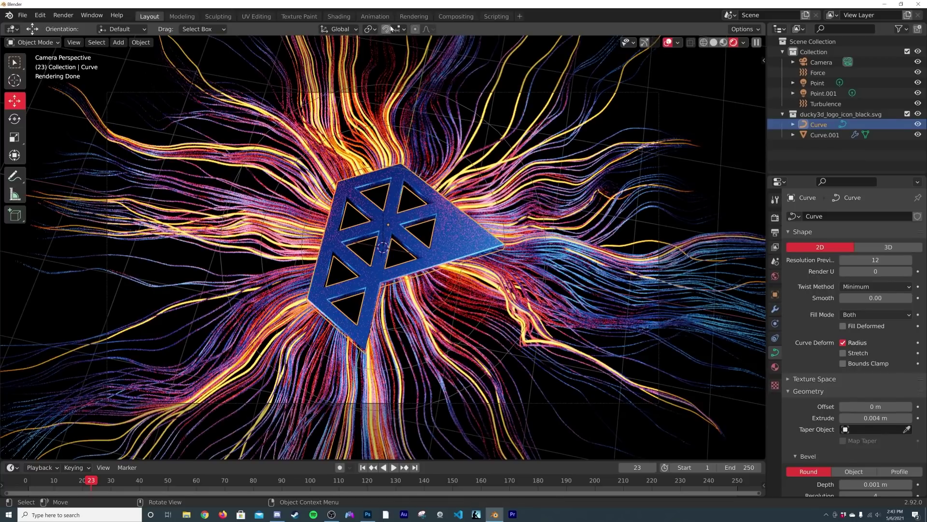
# Step: In the Shading workspace, insert a Mix Shader between the Principled BSDF and the Material Output
pyautogui.click(339, 17)
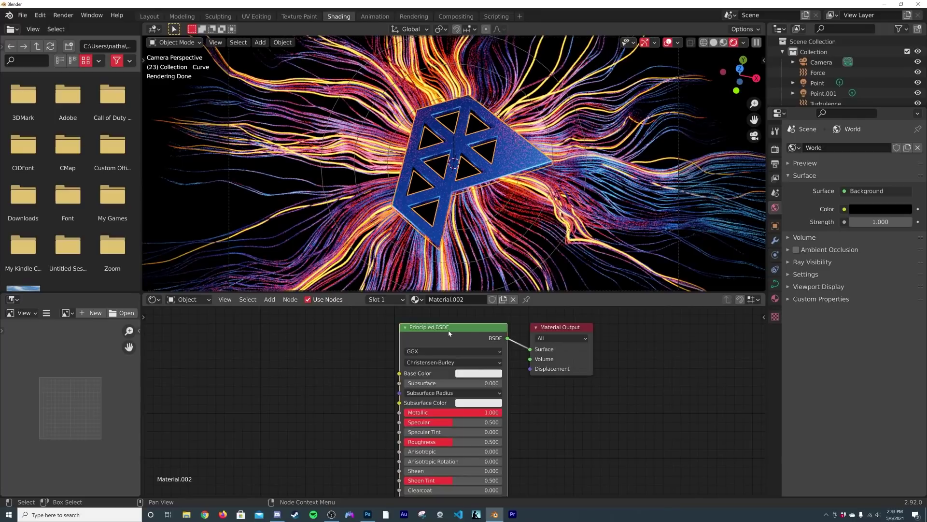
pyautogui.moveTo(449, 334); pyautogui.dragTo(312, 329)
pyautogui.hotkey('shift', 'a')
pyautogui.click(444, 323)
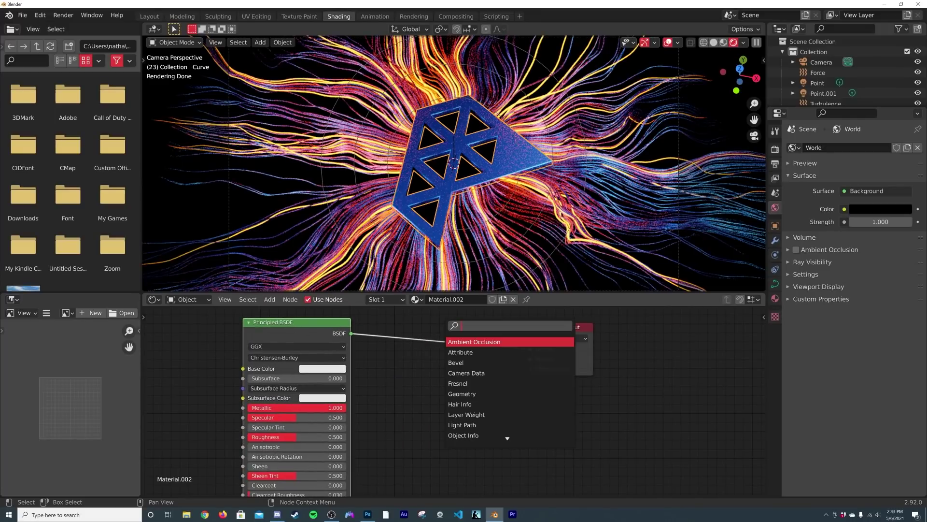
pyautogui.write('MI')
pyautogui.press('Return')
pyautogui.click(422, 339)
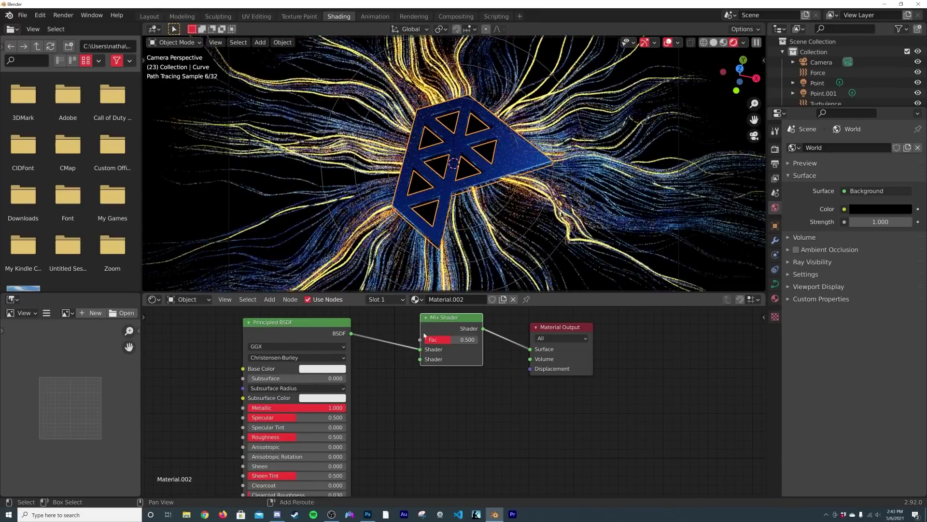
# Step: Add a red Emission shader with a strength of 50 and connect it to the Mix Shader's free shader input
pyautogui.hotkey('shift', 'a')
pyautogui.click(396, 345)
pyautogui.write('EM')
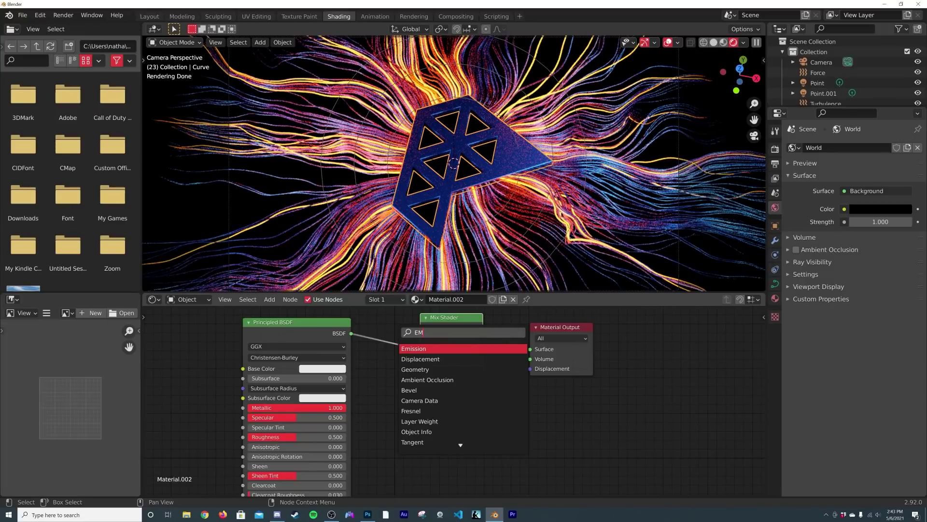
pyautogui.press('Return')
pyautogui.click(388, 380)
pyautogui.click(427, 407)
pyautogui.moveTo(450, 339); pyautogui.dragTo(454, 343)
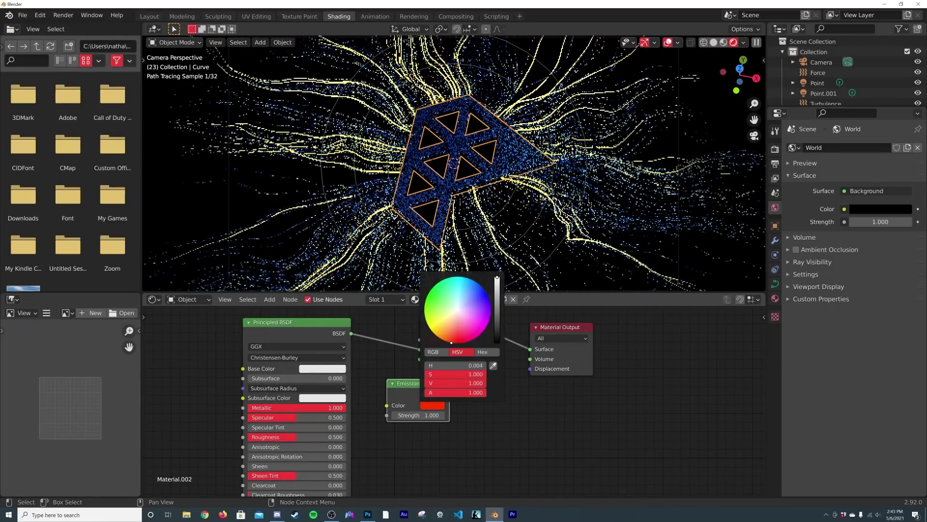
pyautogui.click(412, 416)
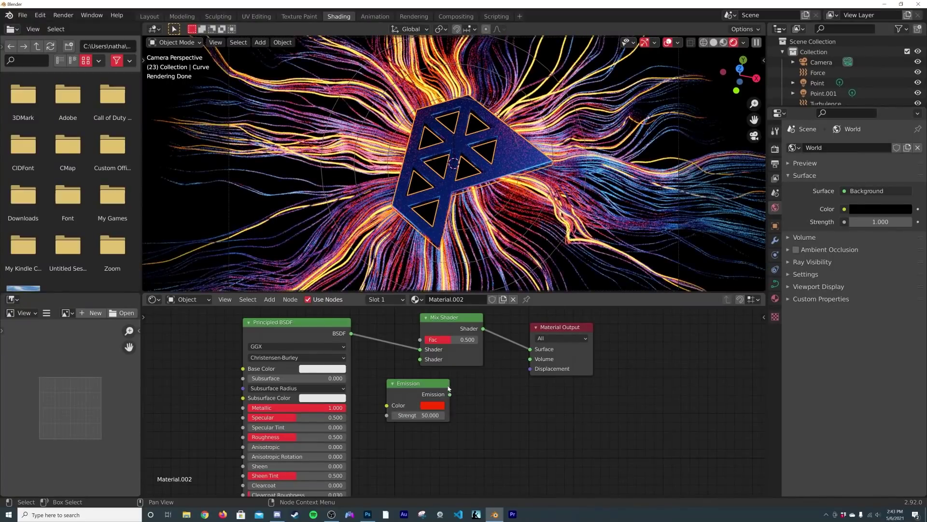
pyautogui.moveTo(425, 364); pyautogui.dragTo(421, 360)
# Step: Add a ColorRamp node and connect its Color output to the Mix Shader's Fac input
pyautogui.moveTo(467, 321); pyautogui.dragTo(561, 408, button='middle')
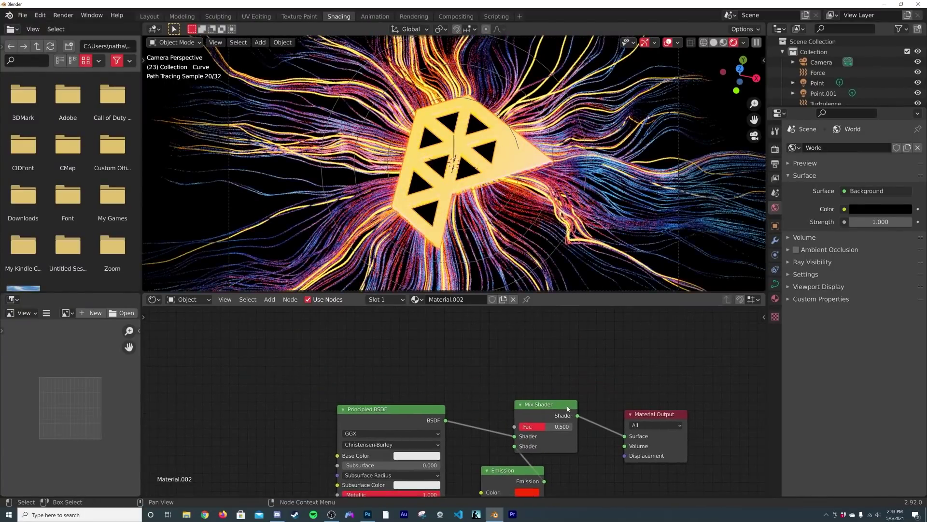
pyautogui.moveTo(562, 407); pyautogui.dragTo(394, 341)
pyautogui.moveTo(373, 359); pyautogui.dragTo(480, 361, button='middle')
pyautogui.hotkey('shift', 'a')
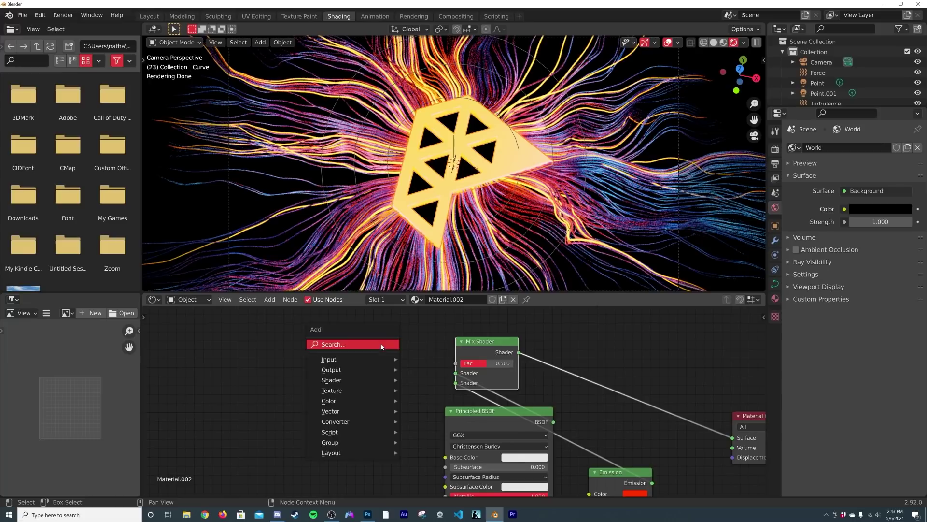
pyautogui.click(381, 346)
pyautogui.hotkey('shift', 'a')
pyautogui.write('COL')
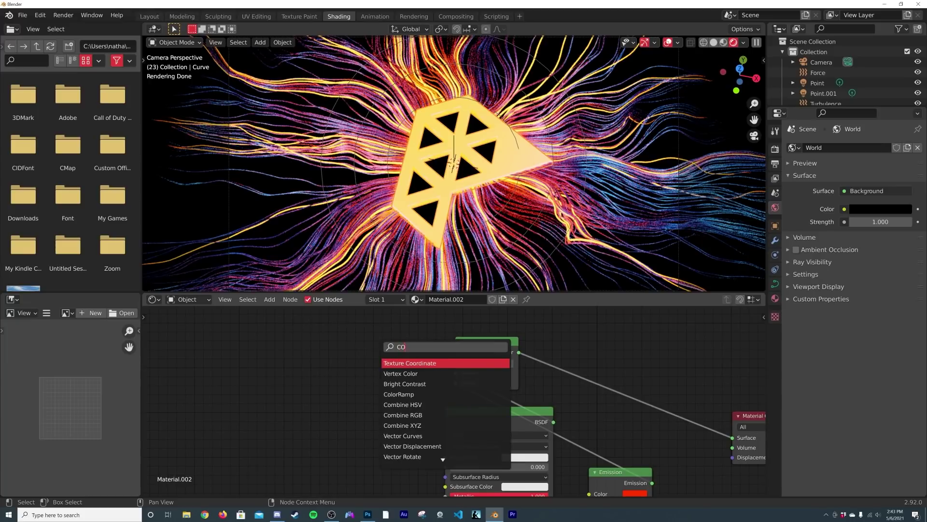
pyautogui.click(475, 373)
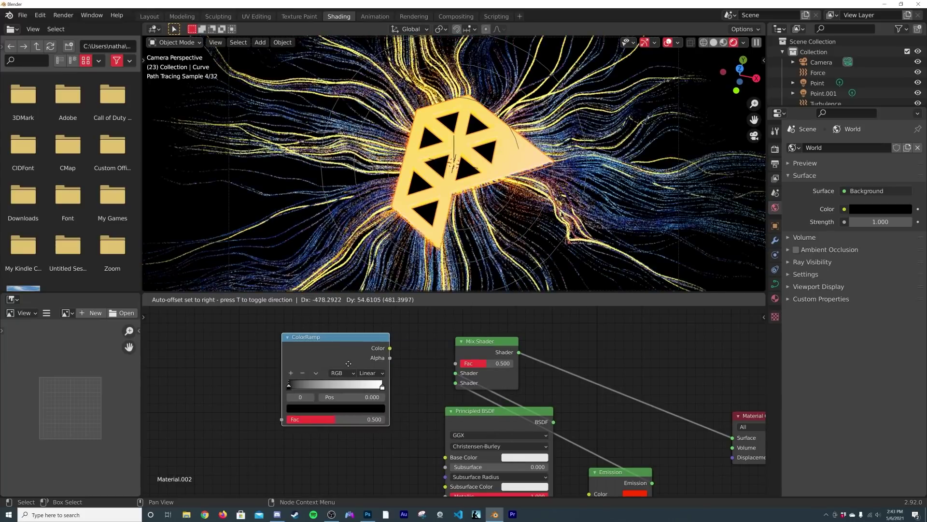
pyautogui.click(393, 348)
pyautogui.moveTo(453, 365); pyautogui.dragTo(456, 364)
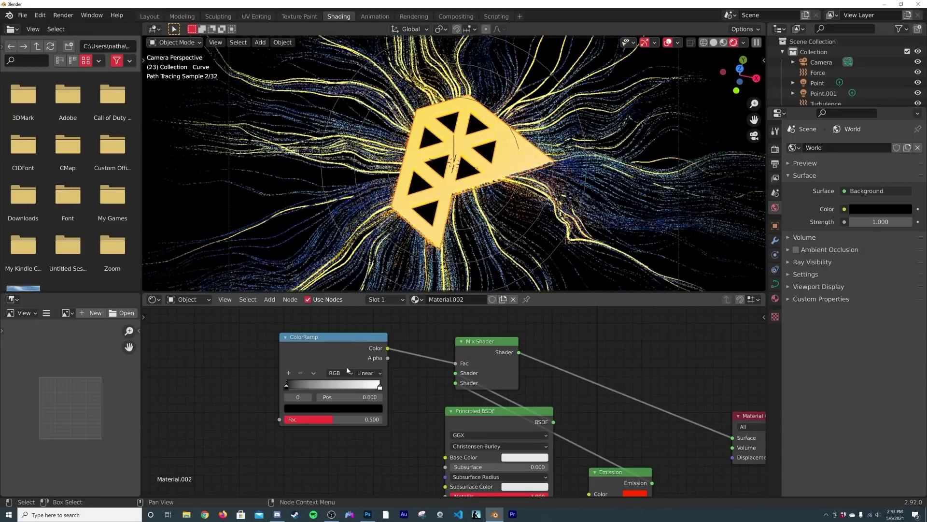
# Step: Add a Layer Weight node and connect its Facing output to the ColorRamp's Fac input
pyautogui.moveTo(263, 377); pyautogui.dragTo(412, 382, button='middle')
pyautogui.hotkey('shift', 'a')
pyautogui.click(362, 360)
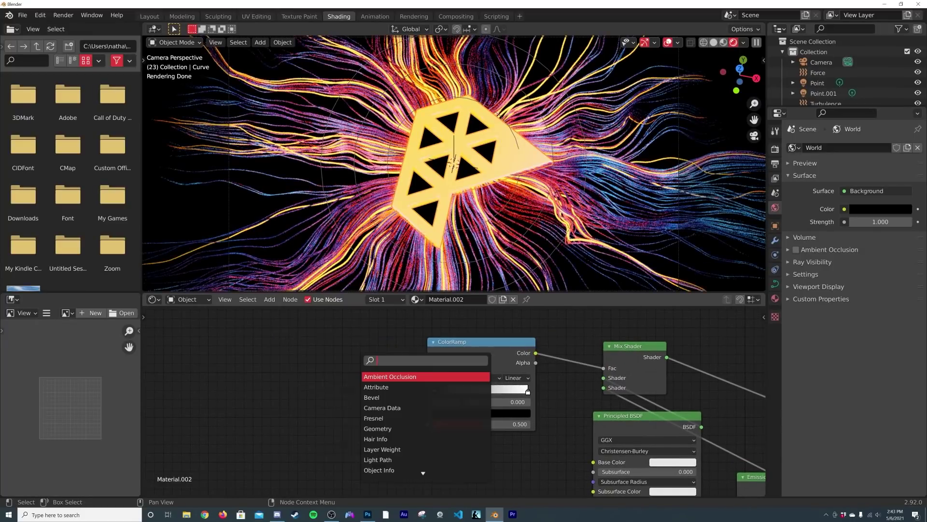
pyautogui.write('LAY')
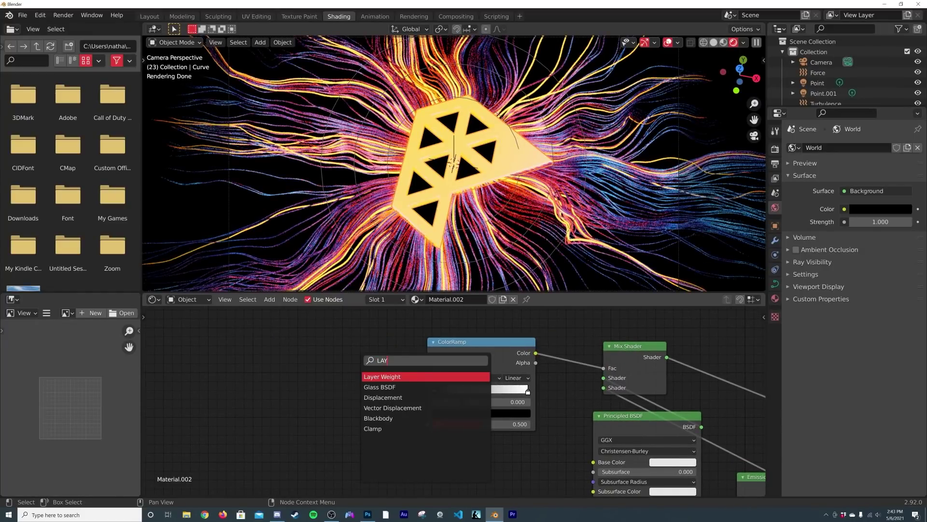
pyautogui.click(371, 376)
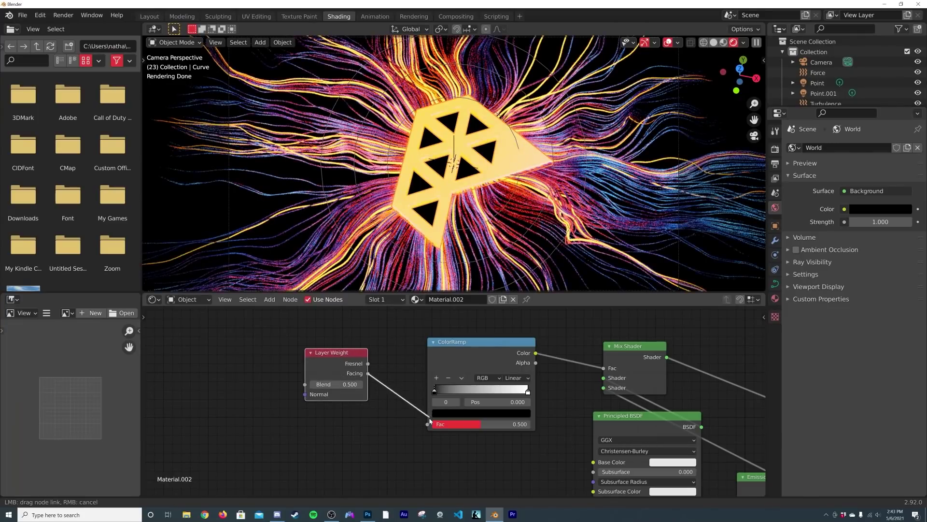
pyautogui.moveTo(430, 421); pyautogui.dragTo(428, 423)
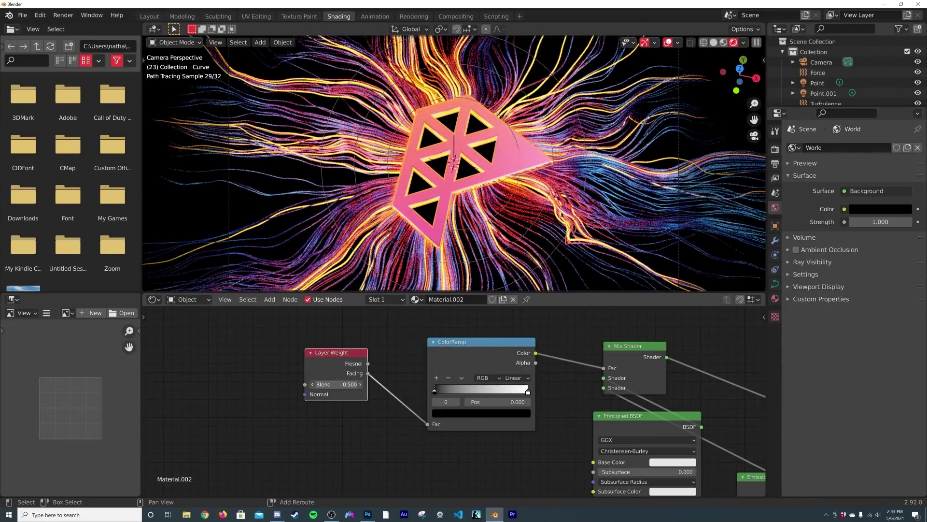
# Step: Lower the Layer Weight's Blend to 0.010 and hide the viewport overlays to inspect the logo's edges
pyautogui.moveTo(336, 384); pyautogui.dragTo(218, 385)
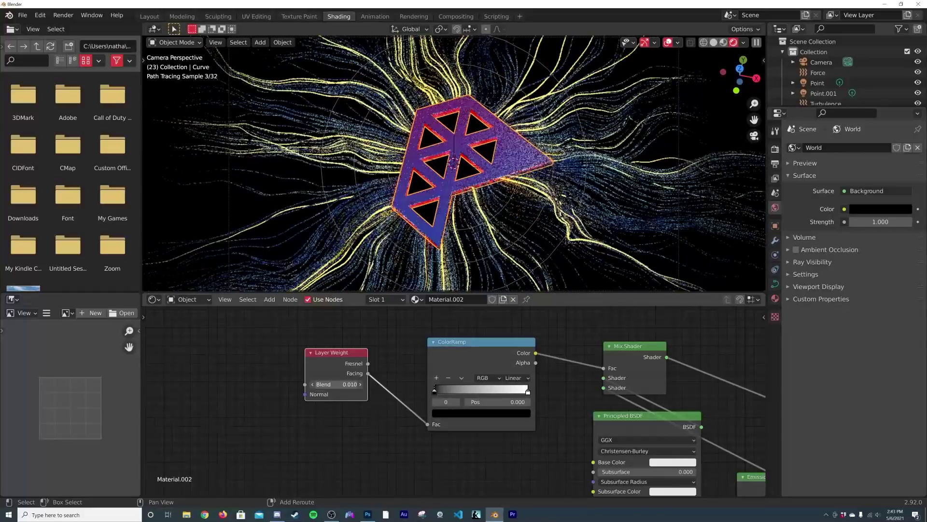
pyautogui.scroll(3, 481, 127)
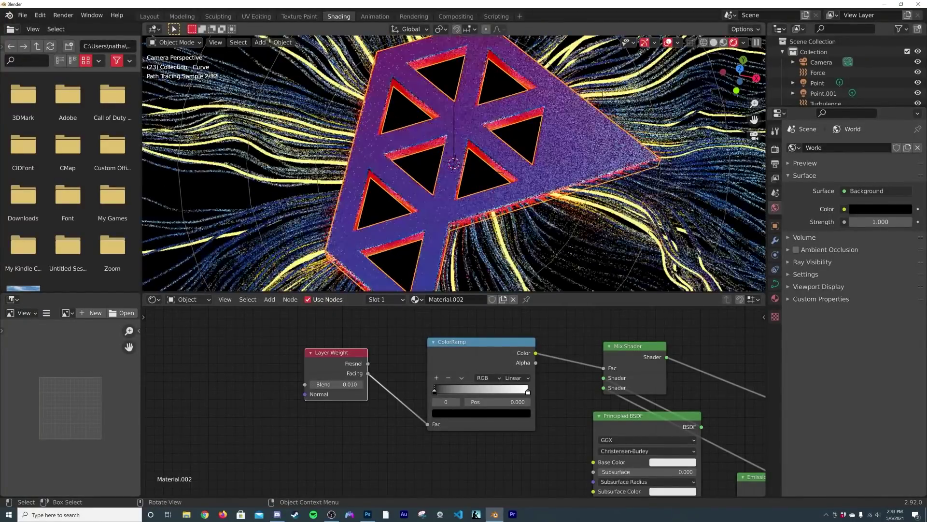
pyautogui.click(666, 42)
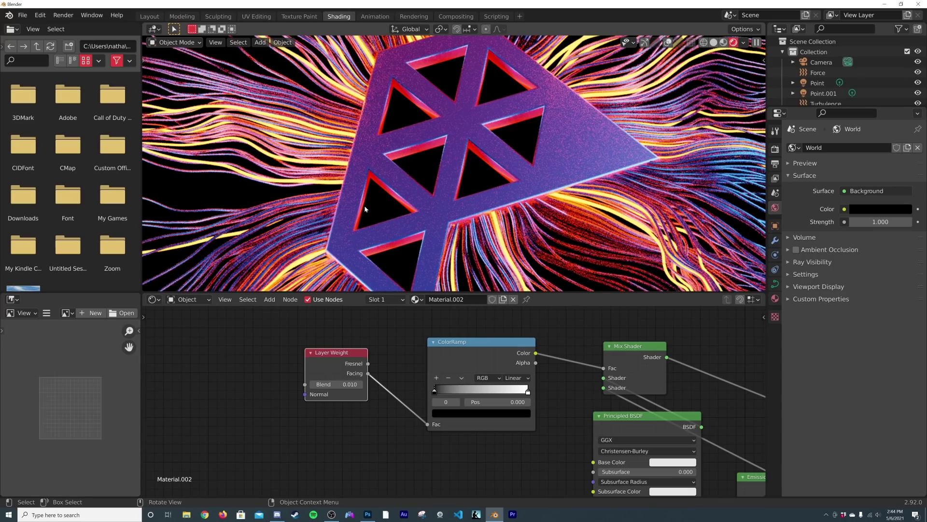
# Step: Raise the Emission shader's strength to about 388.1
pyautogui.scroll(-3, 598, 449)
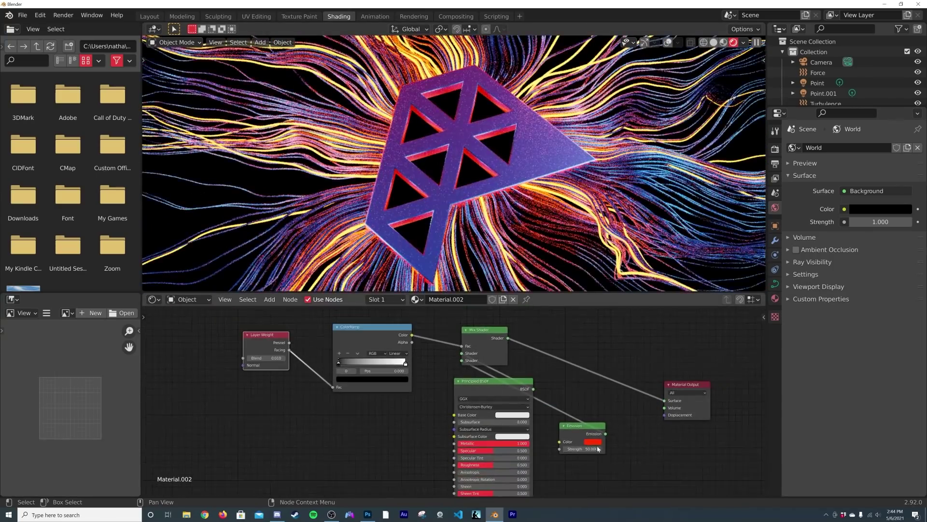
pyautogui.moveTo(584, 449); pyautogui.dragTo(623, 449)
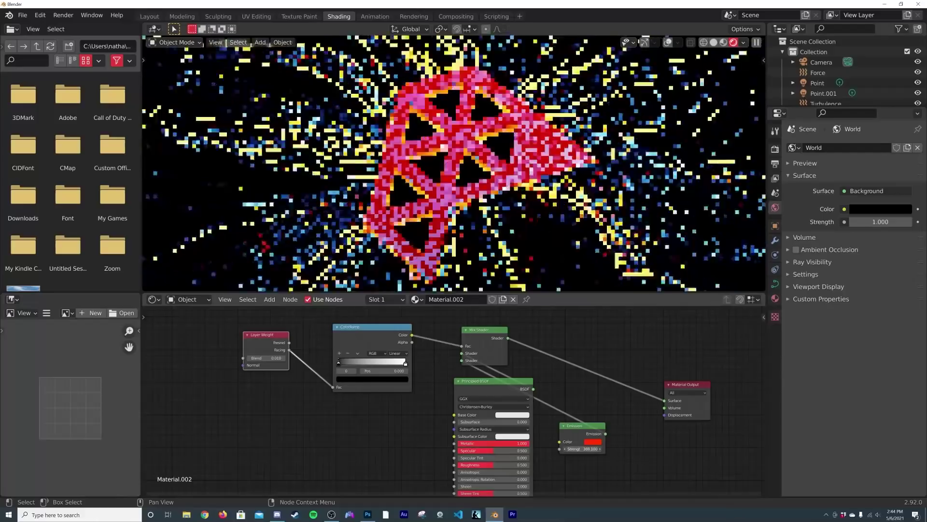
pyautogui.scroll(1, 373, 351)
pyautogui.scroll(1, 373, 351)
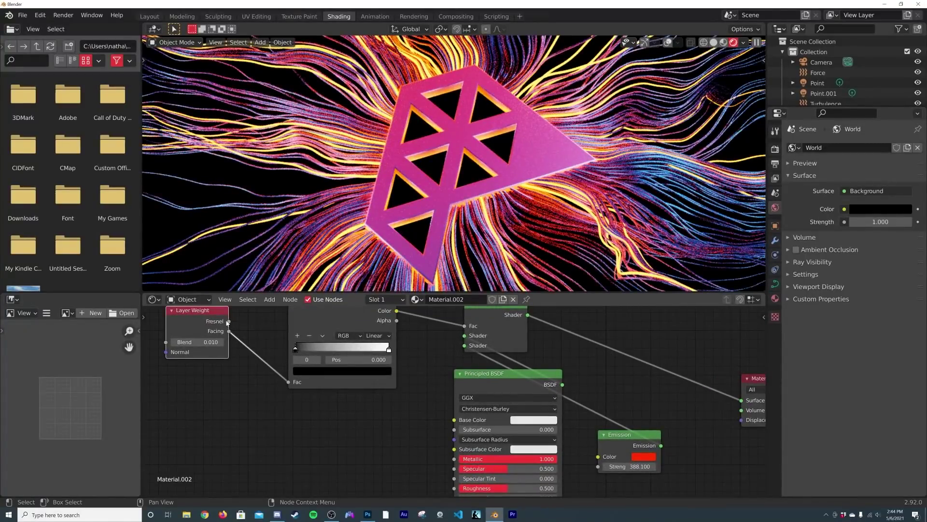
# Step: Try driving the ColorRamp with the Layer Weight's Fresnel output at a Blend of 0.060, and reconnect the Facing output instead
pyautogui.moveTo(228, 322); pyautogui.dragTo(293, 383)
pyautogui.moveTo(261, 371); pyautogui.dragTo(389, 423, button='middle')
pyautogui.scroll(3, 391, 373)
pyautogui.moveTo(318, 390); pyautogui.dragTo(343, 390)
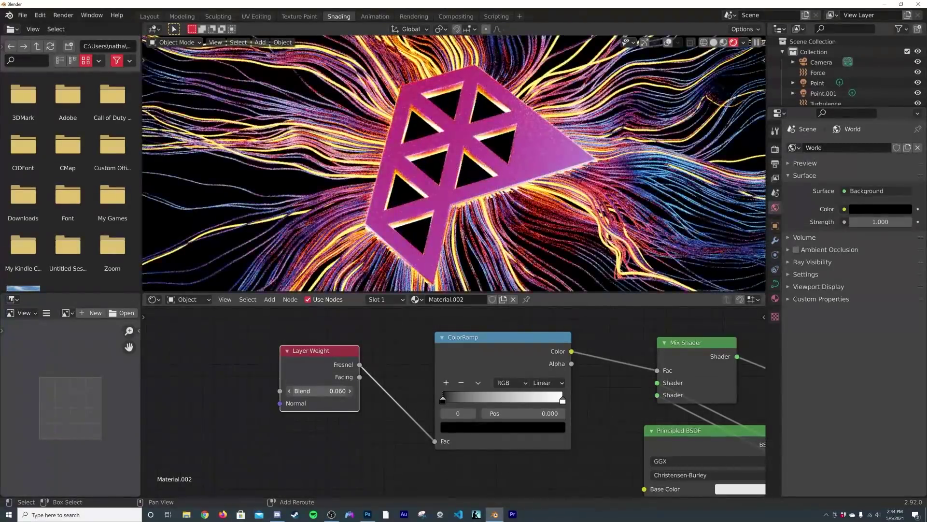
pyautogui.hotkey('ctrl', 'z')
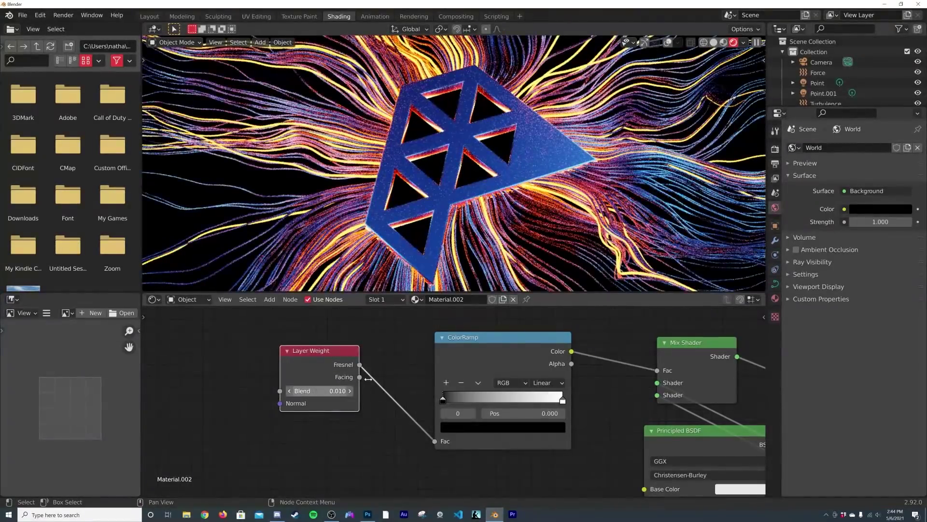
pyautogui.moveTo(360, 377); pyautogui.dragTo(434, 441)
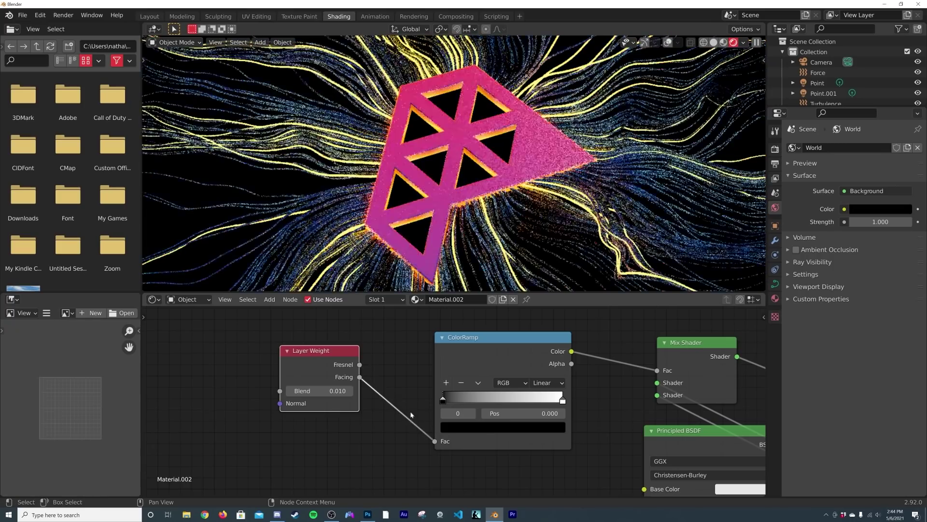
# Step: Set the Layer Weight's Blend to 0.01 and examine the glowing logo edges close up and in the full frame
pyautogui.moveTo(319, 391)
pyautogui.mouseDown()
pyautogui.moveTo(330, 391)
pyautogui.moveTo(316, 391)
pyautogui.mouseUp()
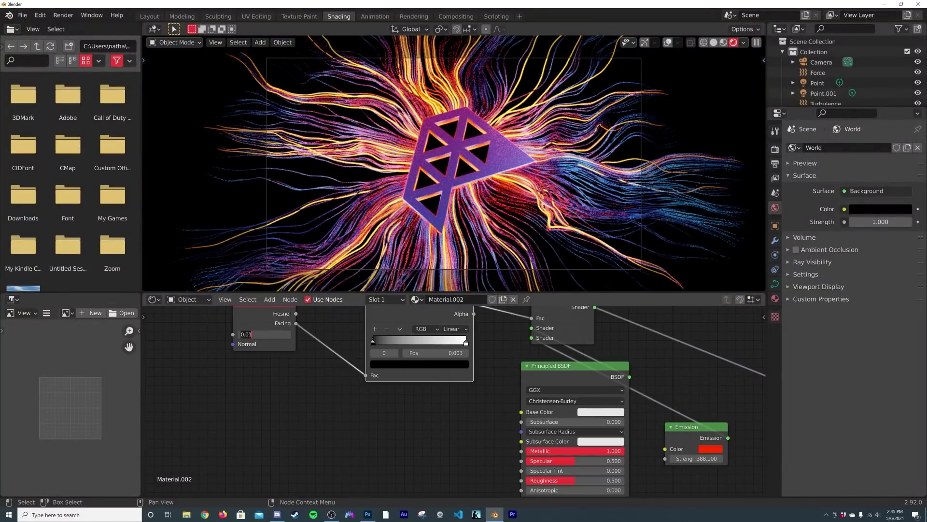
pyautogui.press('Return')
pyautogui.scroll(5, 448, 357)
pyautogui.moveTo(446, 348); pyautogui.dragTo(390, 417, button='middle')
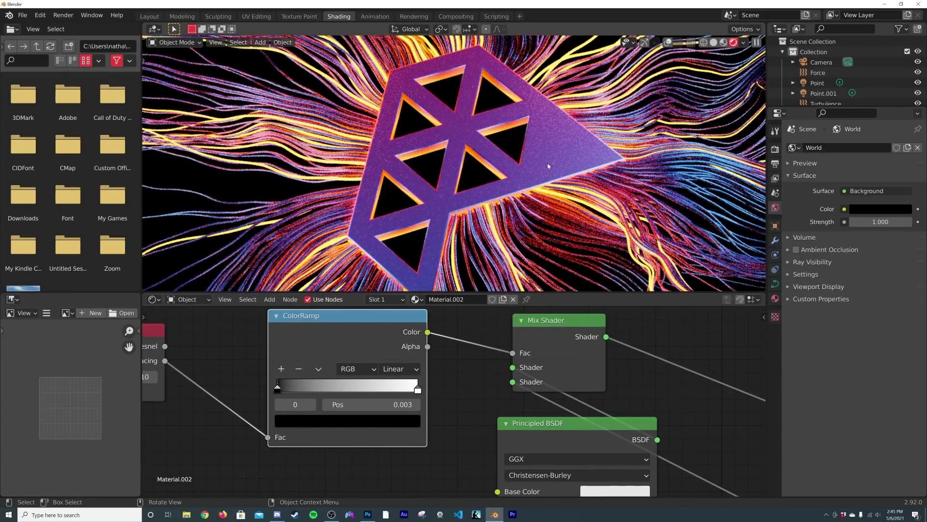
pyautogui.scroll(-4, 550, 153)
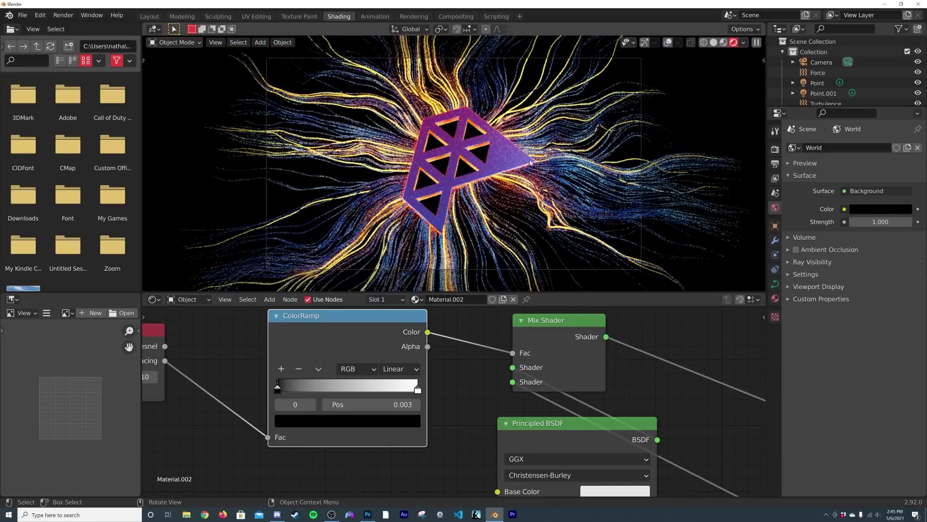
pyautogui.scroll(-3, 472, 367)
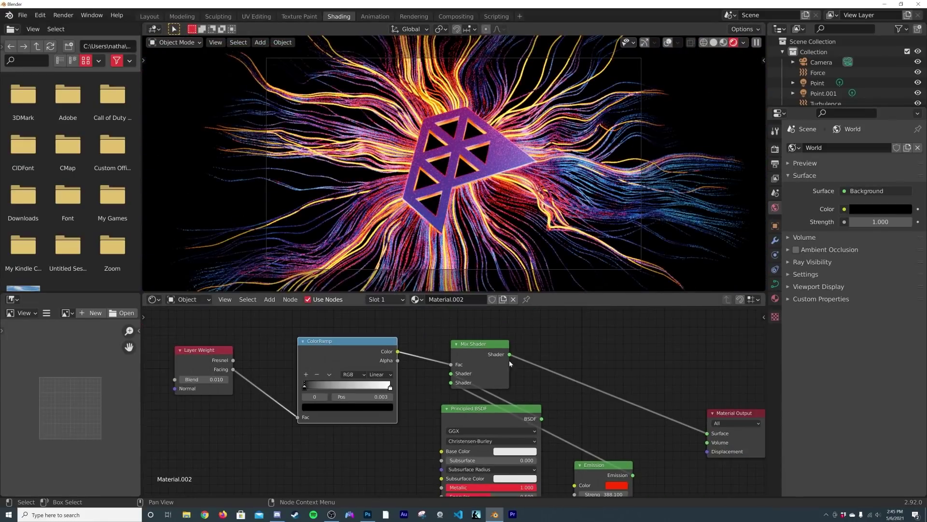
# Step: Switch to the Layout workspace, show the gizmos, and view the whole scene in solid shading from outside the camera
pyautogui.press('z')
pyautogui.click(520, 188)
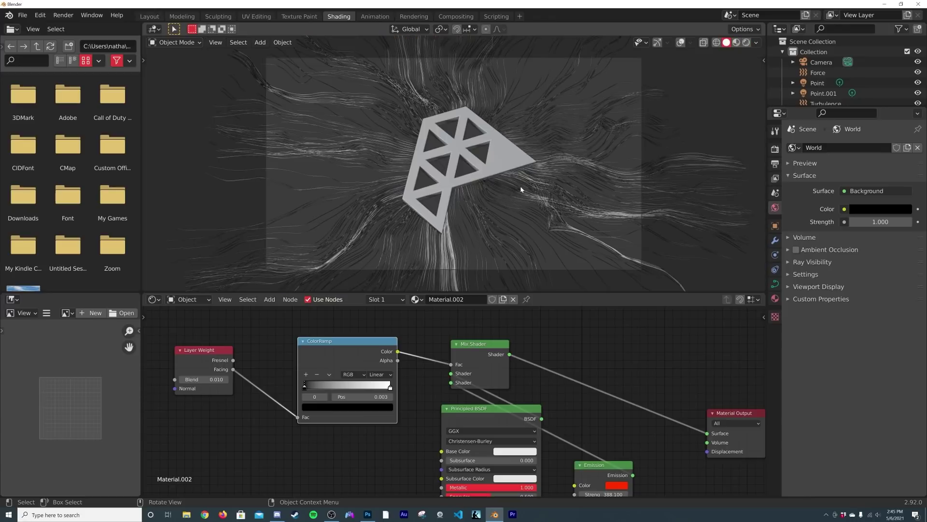
pyautogui.click(149, 17)
pyautogui.click(734, 42)
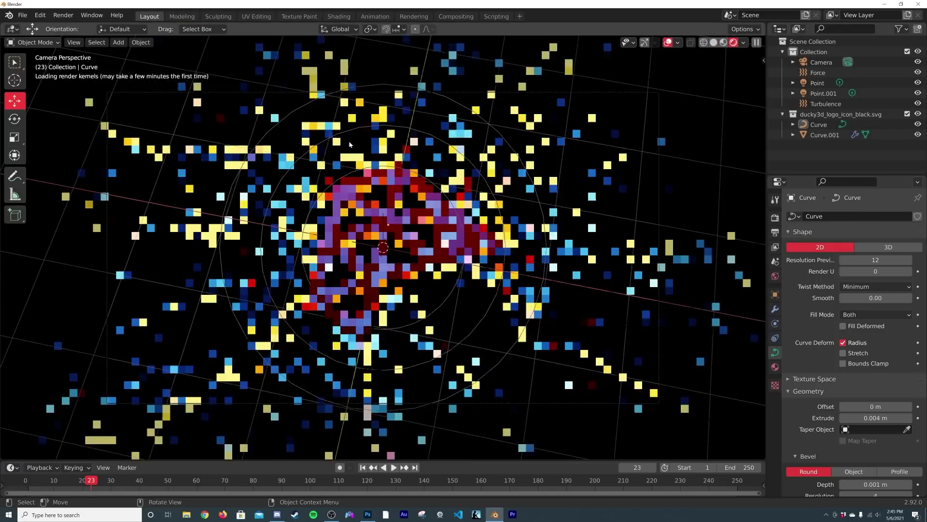
pyautogui.click(644, 43)
pyautogui.moveTo(467, 294); pyautogui.dragTo(468, 232, button='middle')
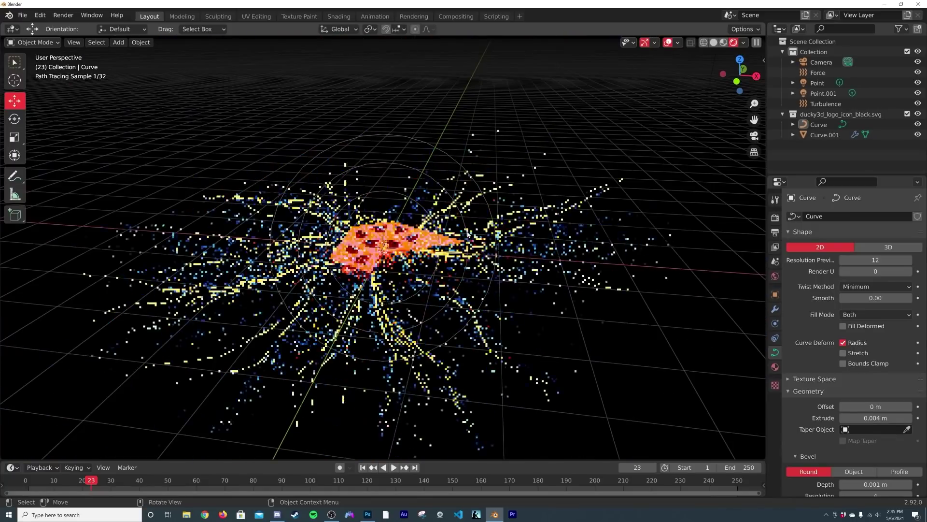
pyautogui.press('z')
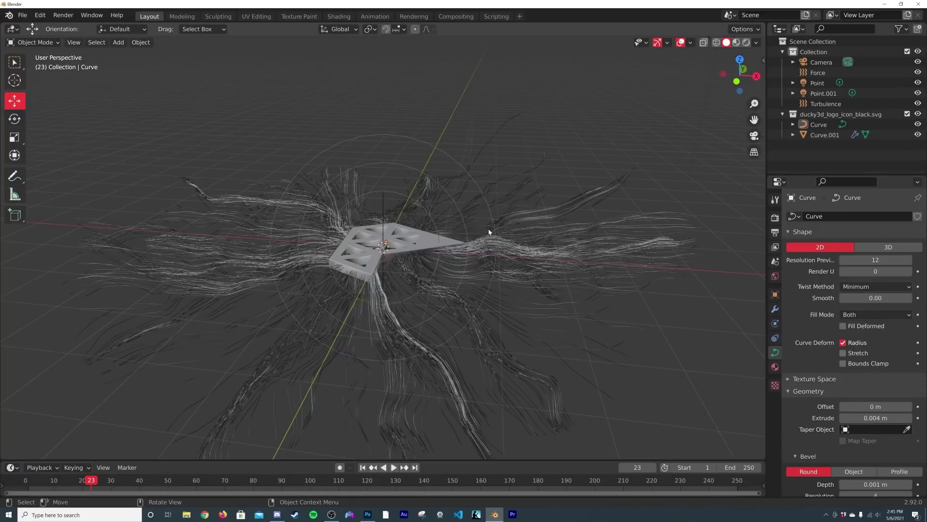
pyautogui.click(505, 230)
pyautogui.scroll(2, 426, 194)
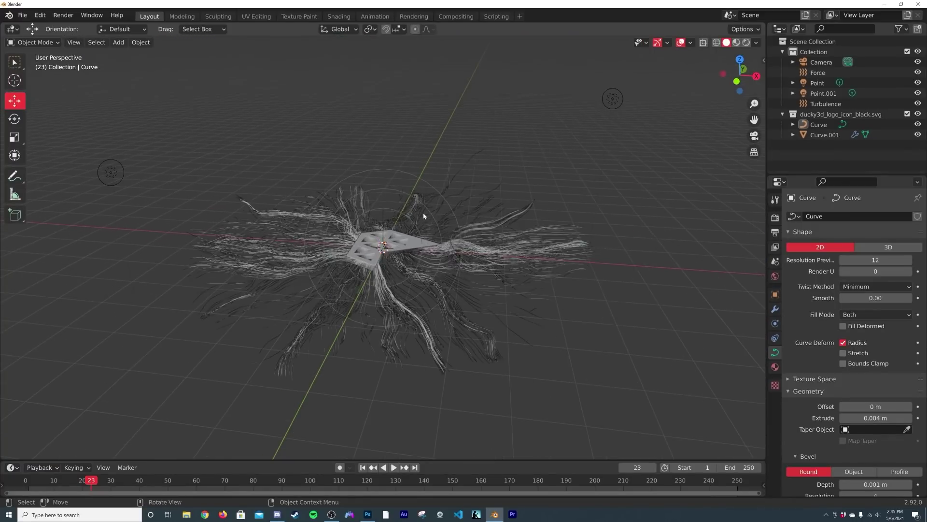
# Step: Add a cube, scale it up until it encloses the logo, strands and camera, and apply its scale
pyautogui.hotkey('shift', 'a')
pyautogui.moveTo(410, 119)
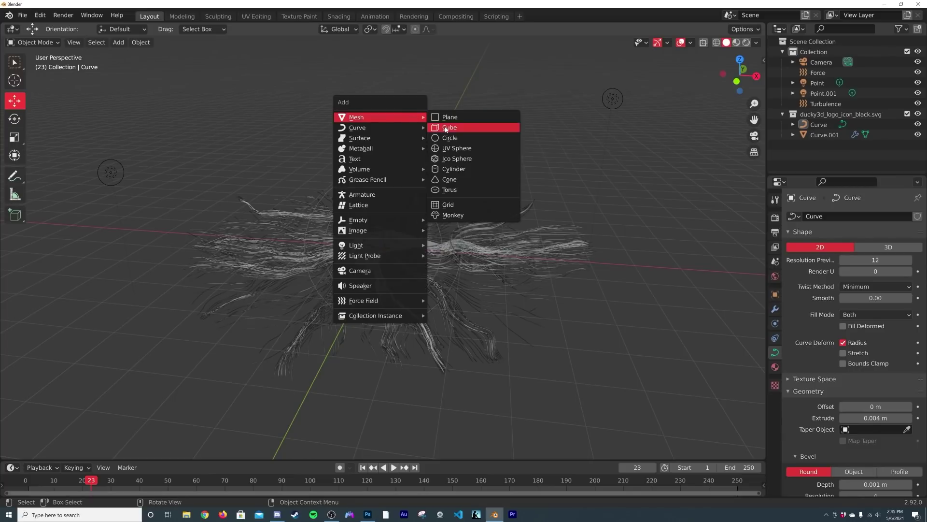
pyautogui.click(448, 127)
pyautogui.press('s')
pyautogui.click(261, 209)
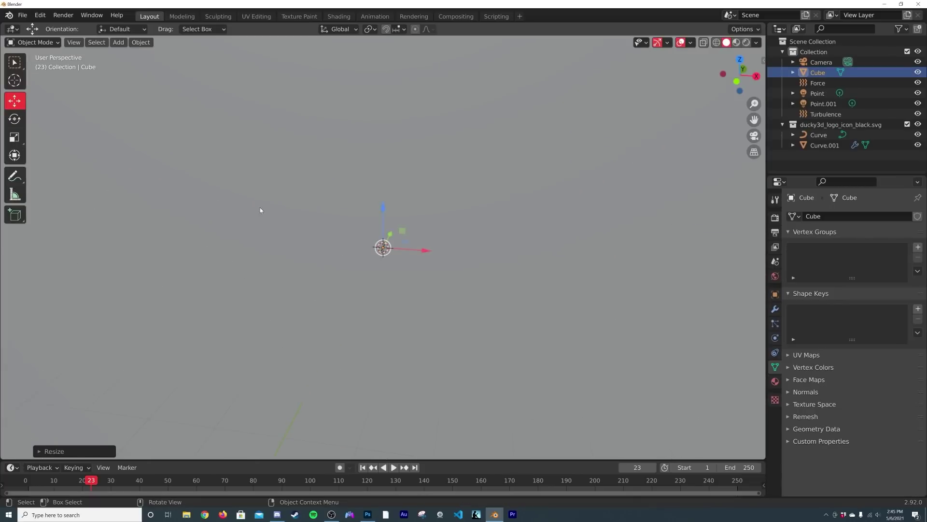
pyautogui.scroll(-3, 280, 207)
pyautogui.hotkey('ctrl', 'a')
pyautogui.click(296, 203)
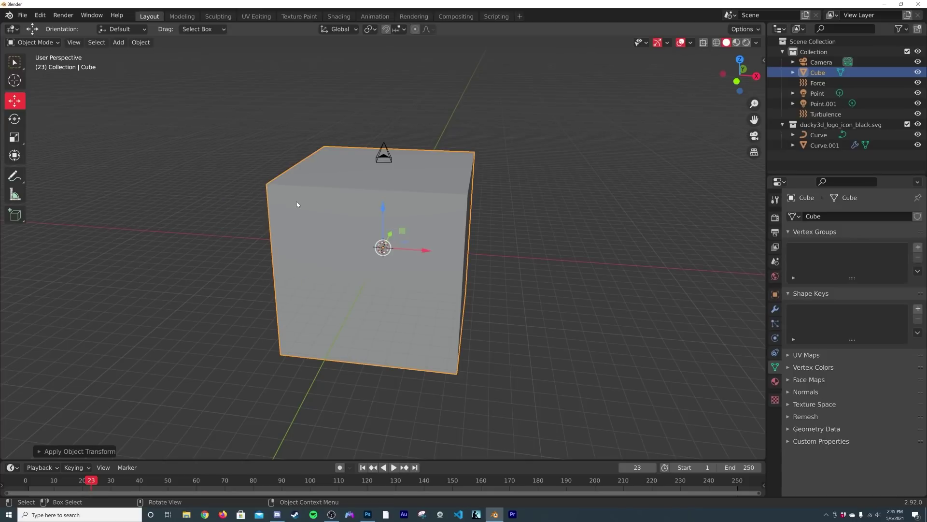
# Step: Change the cube's viewport display type so the cube no longer hides the logo and strands in solid shading
pyautogui.press('KP_0')
pyautogui.click(776, 294)
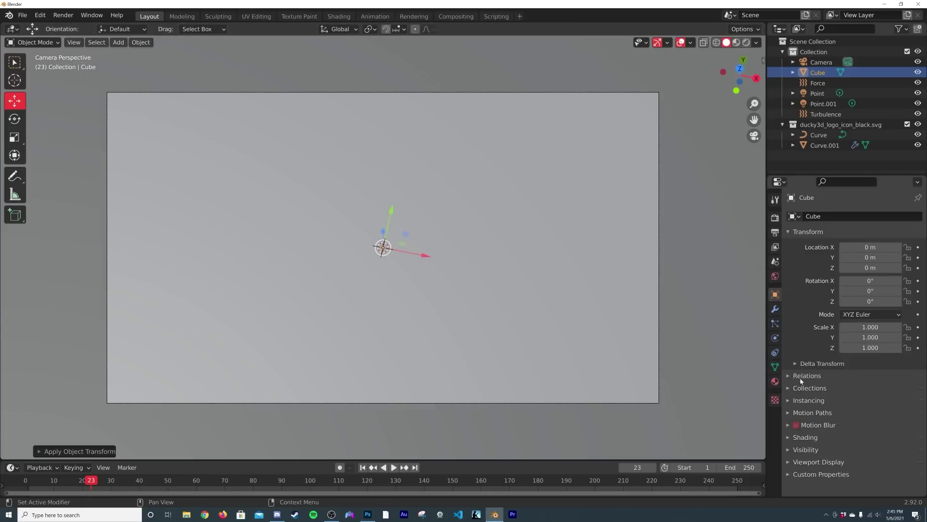
pyautogui.click(821, 461)
pyautogui.scroll(-4, 832, 449)
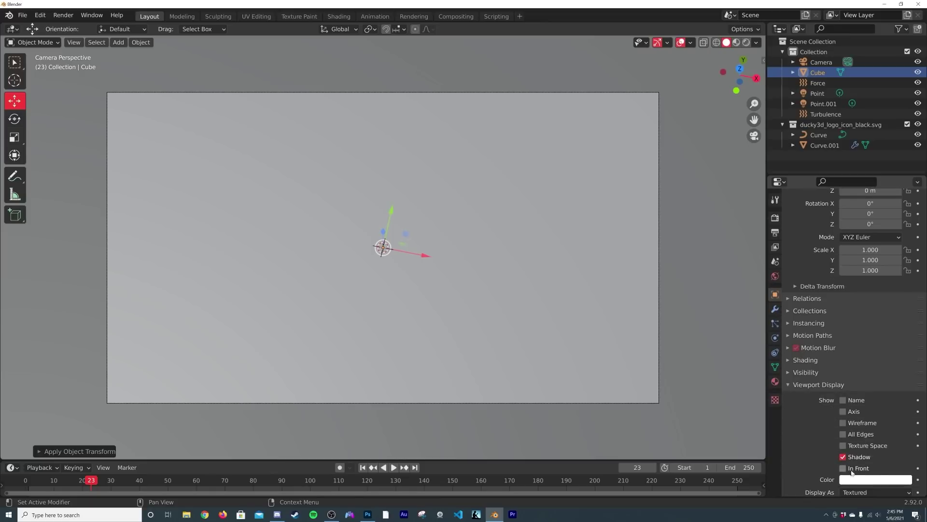
pyautogui.click(857, 492)
pyautogui.scroll(-2, 888, 456)
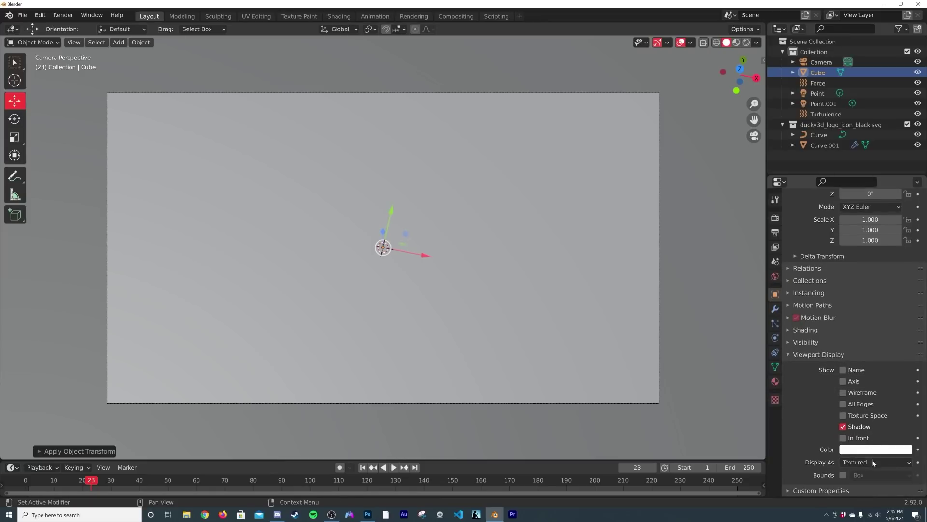
pyautogui.click(872, 461)
pyautogui.click(851, 438)
pyautogui.moveTo(558, 324); pyautogui.dragTo(459, 279, button='middle')
# Step: Create a new material for the cube in the Shading workspace and delete its Principled BSDF node
pyautogui.click(339, 16)
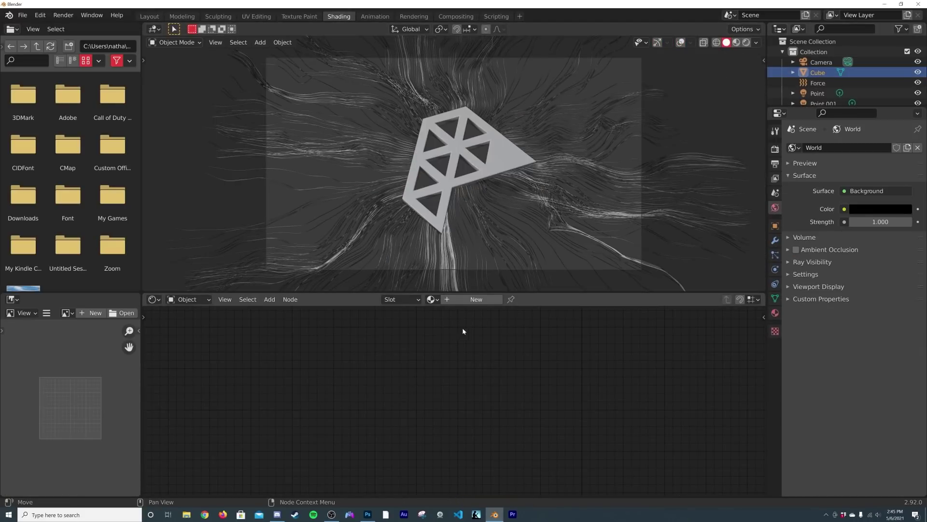
pyautogui.click(474, 299)
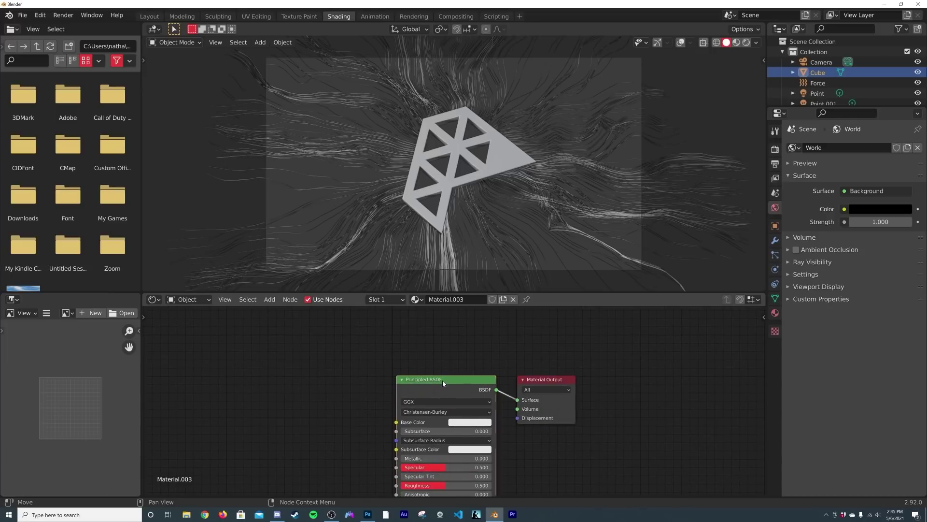
pyautogui.press('x')
# Step: Add a Principled Volume node with a density of 0.010 and connect it to the Material Output's Surface input
pyautogui.hotkey('shift', 'a')
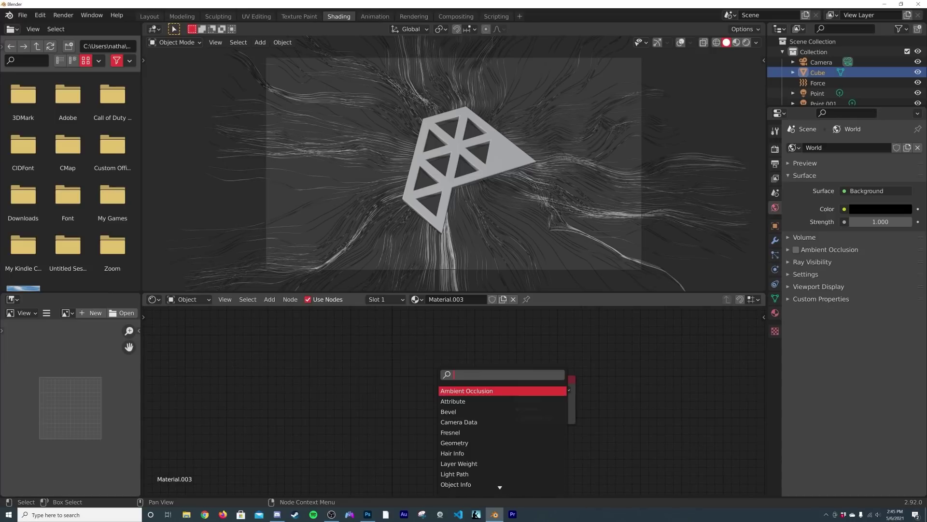
pyautogui.write('VOL')
pyautogui.press('Down')
pyautogui.press('Down')
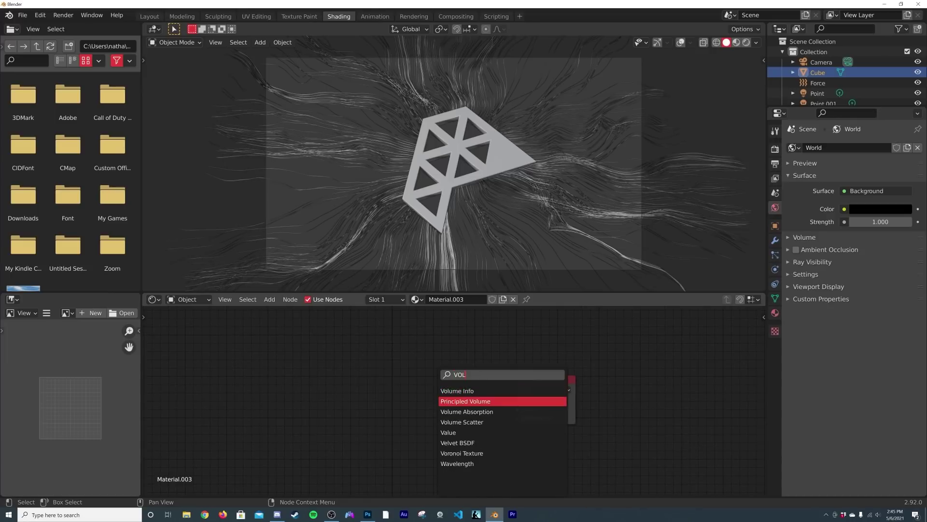
pyautogui.press('Up')
pyautogui.press('Return')
pyautogui.click(509, 374)
pyautogui.moveTo(489, 383); pyautogui.dragTo(453, 382)
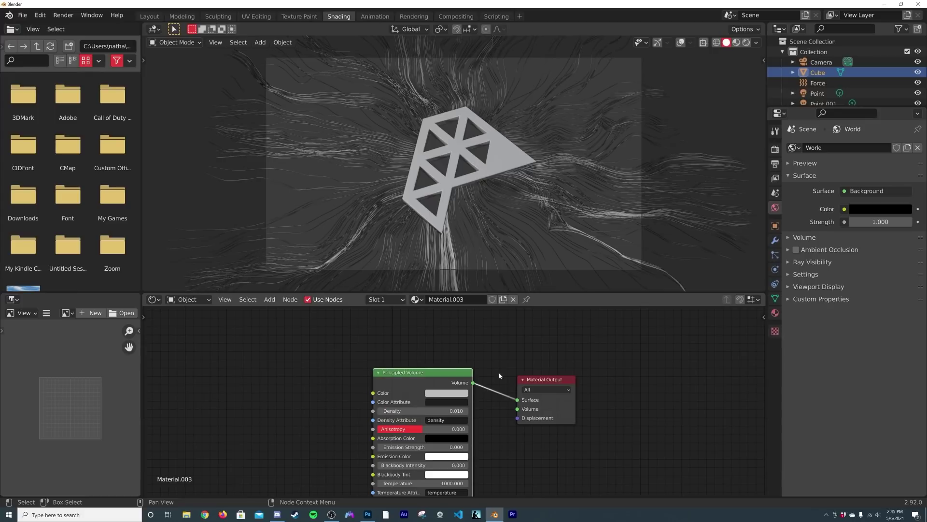
# Step: Preview the scene in rendered shading and reconnect the Principled Volume to the Material Output's Volume input
pyautogui.click(746, 42)
pyautogui.scroll(2, 499, 158)
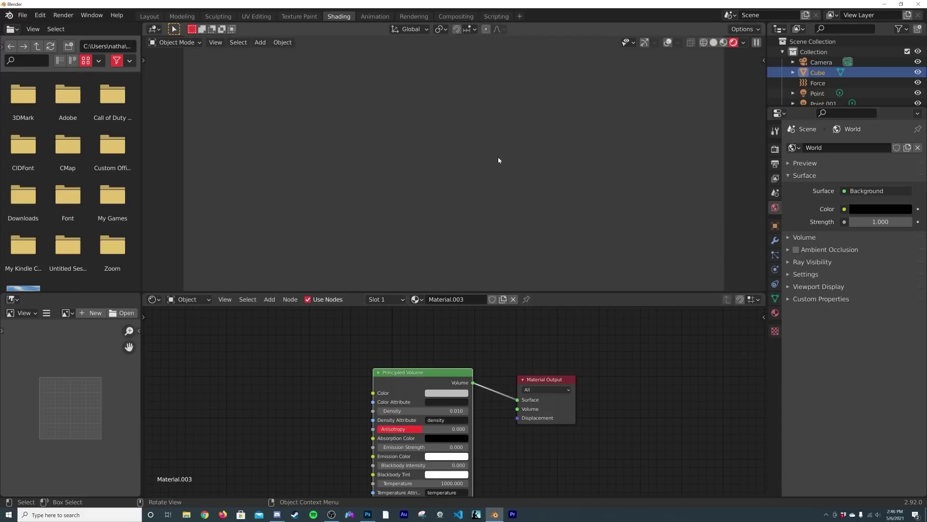
pyautogui.scroll(-2, 582, 114)
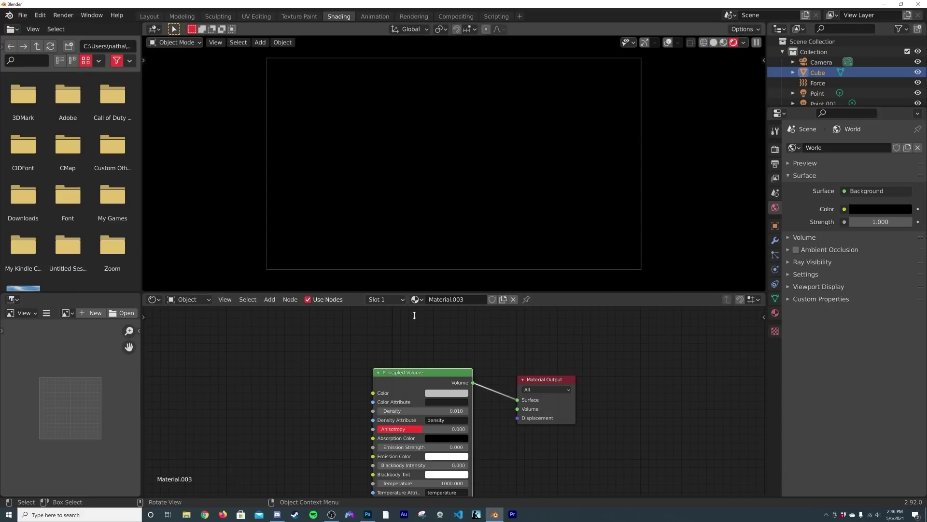
pyautogui.scroll(2, 478, 446)
pyautogui.moveTo(535, 375); pyautogui.dragTo(511, 343)
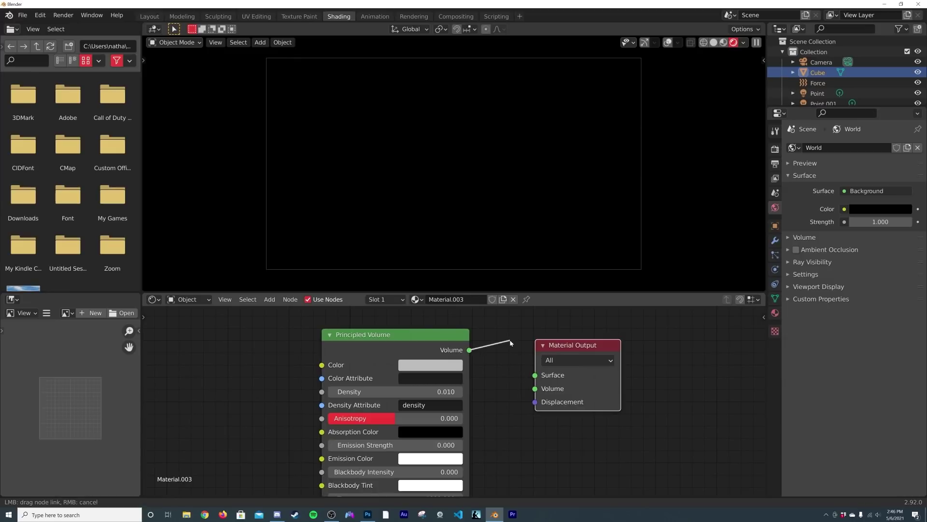
pyautogui.moveTo(533, 390); pyautogui.dragTo(535, 388)
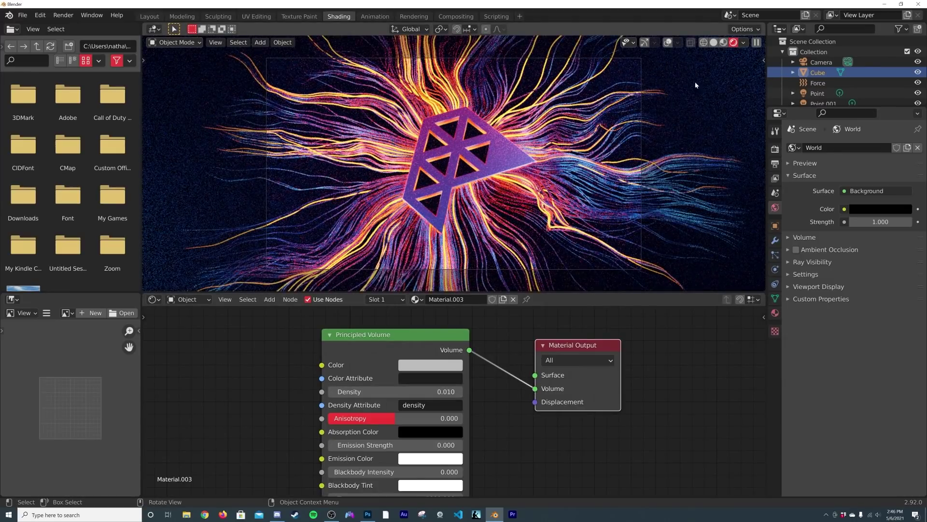
# Step: Set the Principled Volume's density to 0.02
pyautogui.click(395, 391)
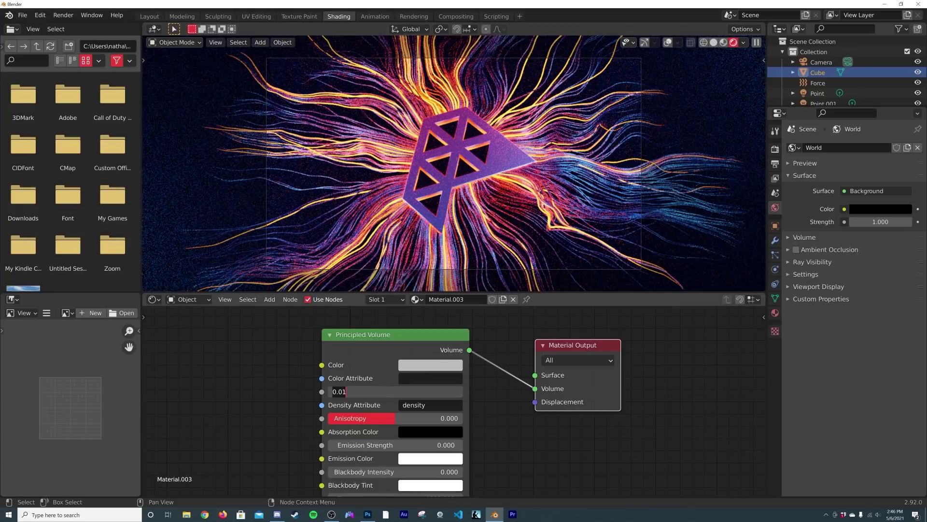
pyautogui.write('2')
pyautogui.press('Return')
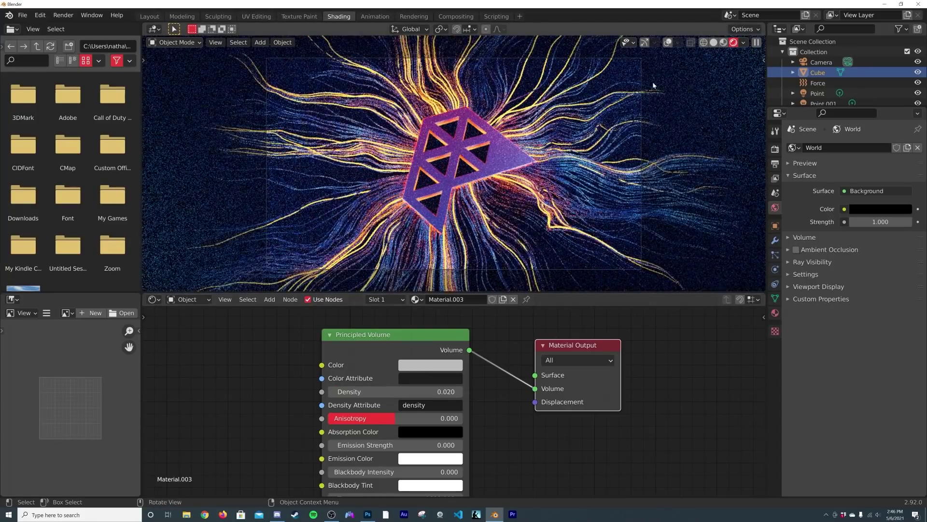
# Step: Move the Point light about 1.4 m towards the logo and reposition the Point.001 light closer to it as well
pyautogui.scroll(-4, 281, 211)
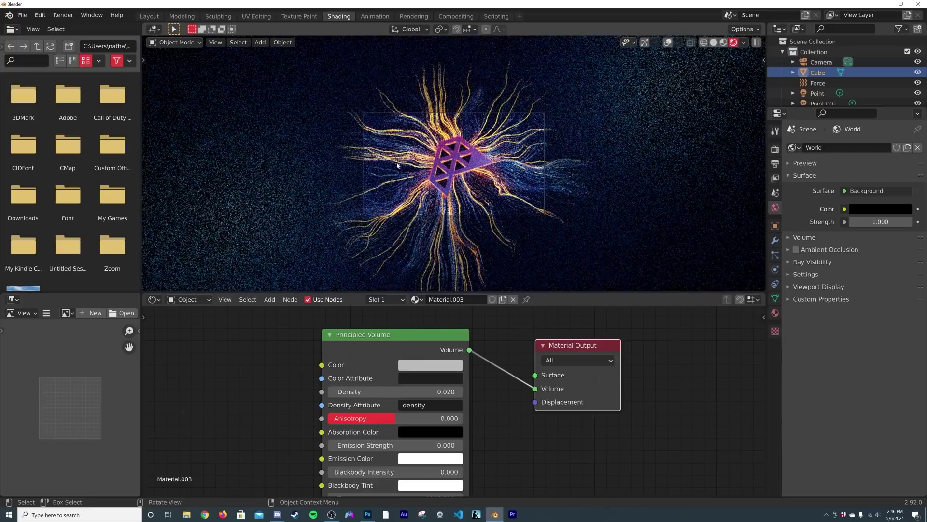
pyautogui.click(818, 93)
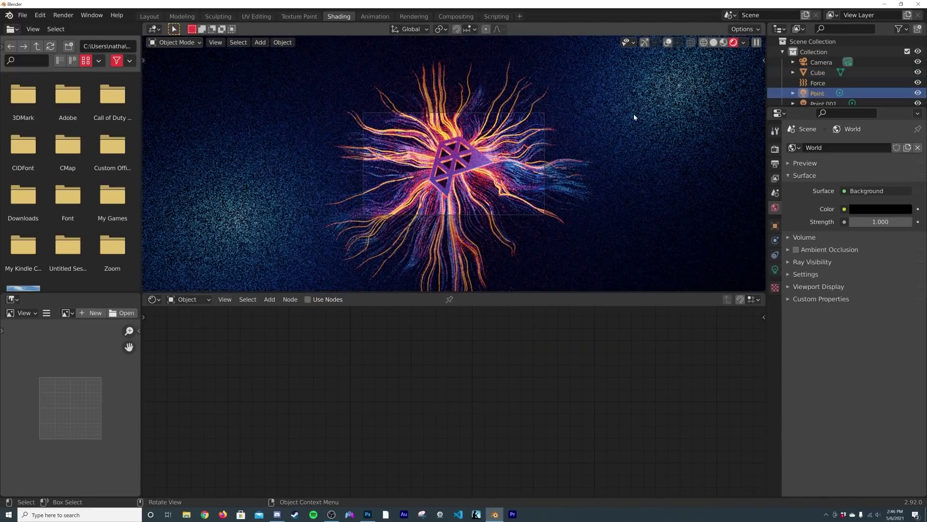
pyautogui.press('g')
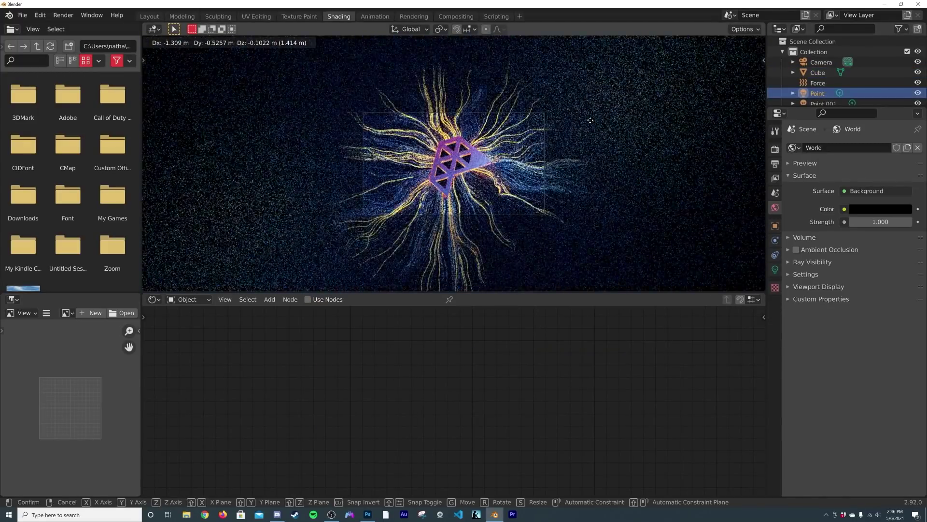
pyautogui.click(594, 120)
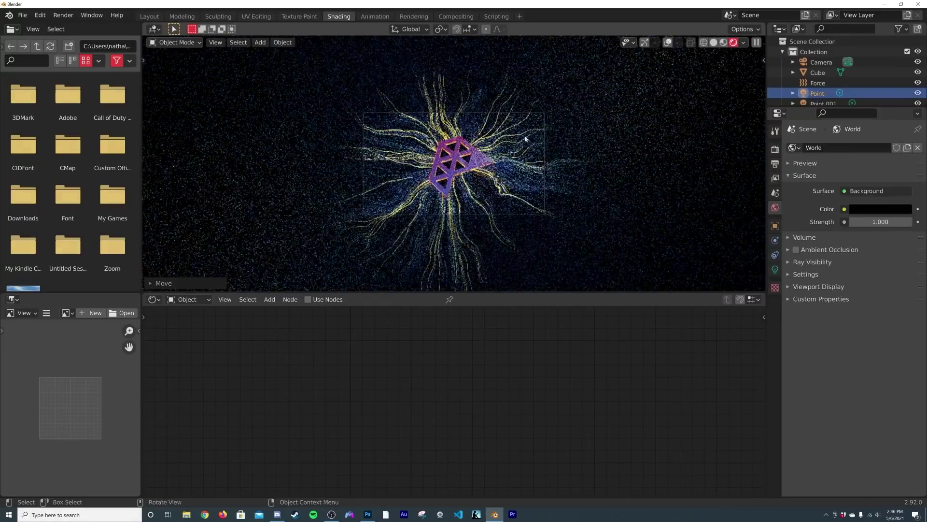
pyautogui.click(826, 100)
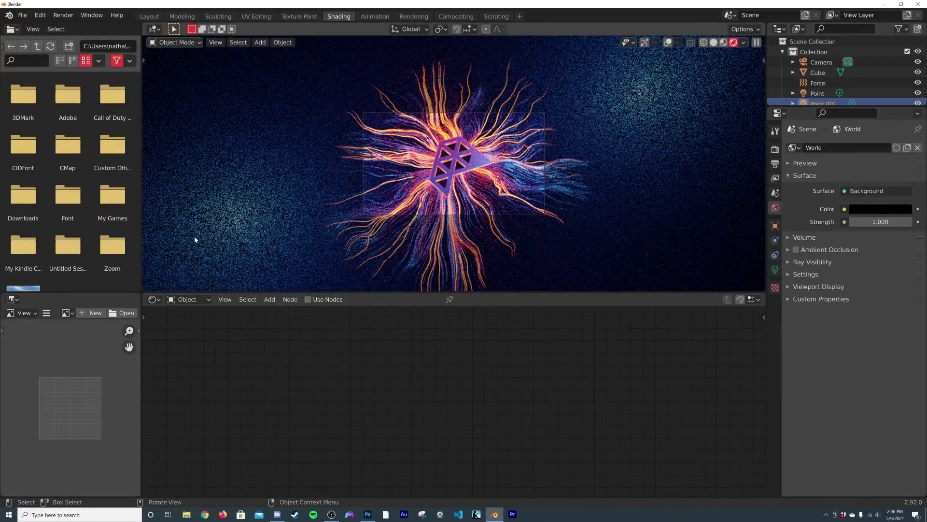
pyautogui.press('g')
pyautogui.click(519, 144)
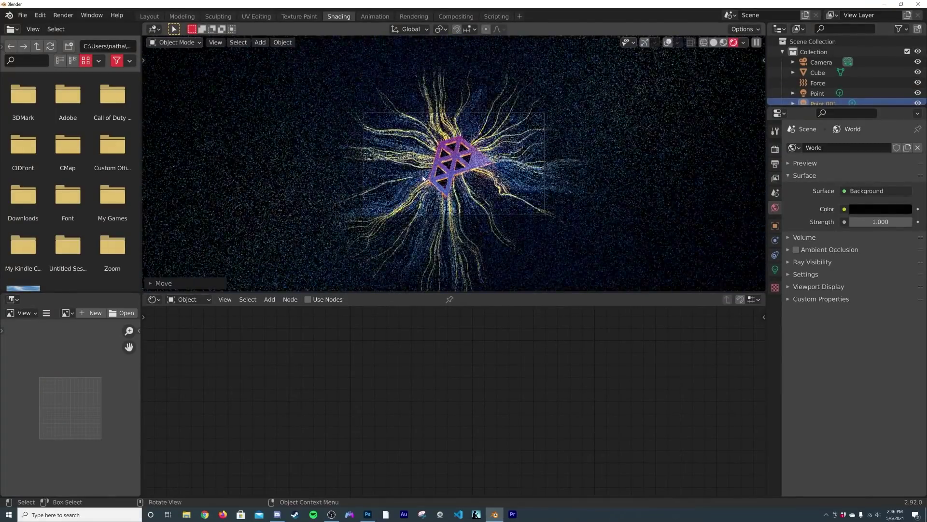
pyautogui.scroll(5, 520, 144)
# Step: Darken the Base Color of the logo material's Principled BSDF to a value of about 0.334
pyautogui.click(519, 144)
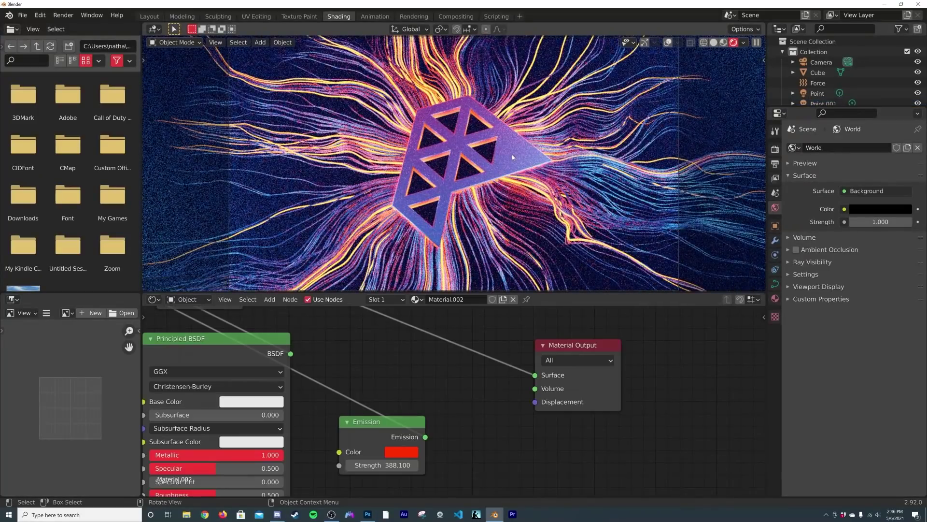
pyautogui.moveTo(274, 360); pyautogui.dragTo(408, 382, button='middle')
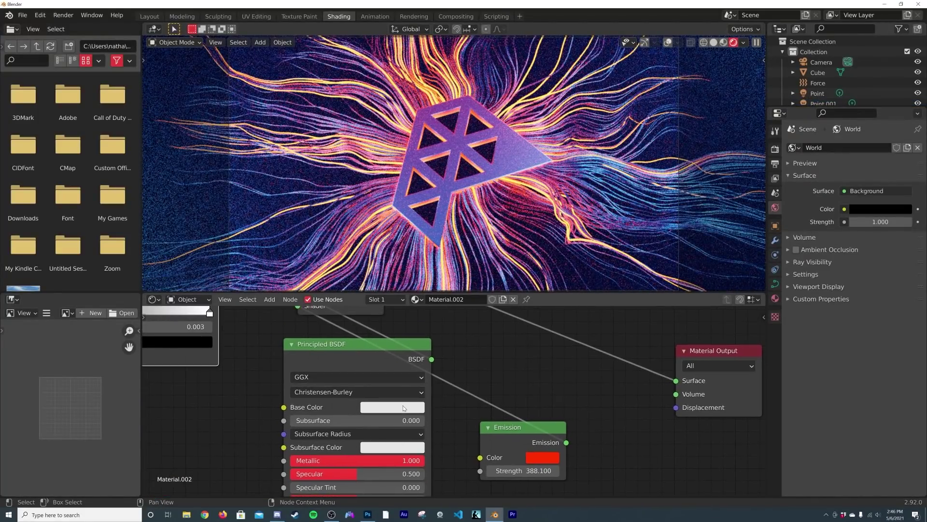
pyautogui.click(403, 404)
pyautogui.click(466, 266)
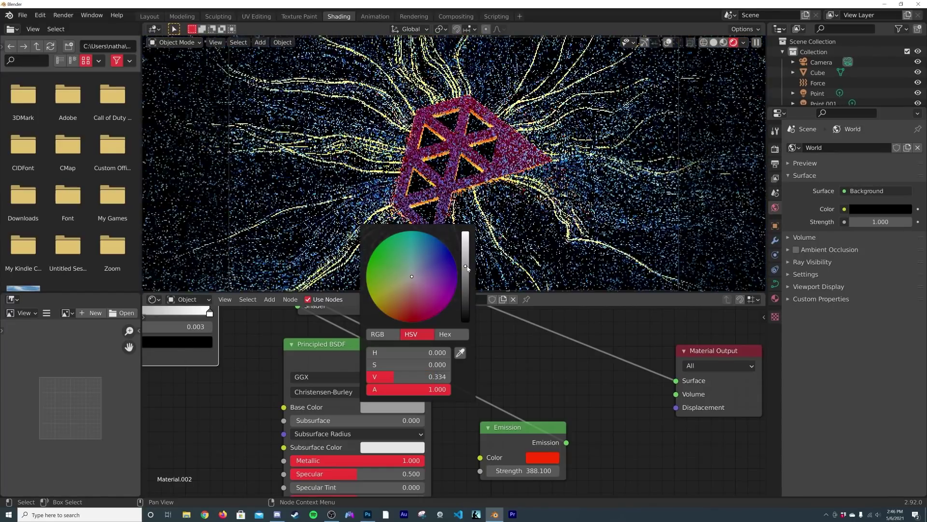
# Step: Darken the strand material's Base Color to a value of about 0.290 and lower its roughness to about 0.334
pyautogui.click(360, 137)
pyautogui.moveTo(673, 445); pyautogui.dragTo(557, 435, button='middle')
pyautogui.scroll(-5, 556, 435)
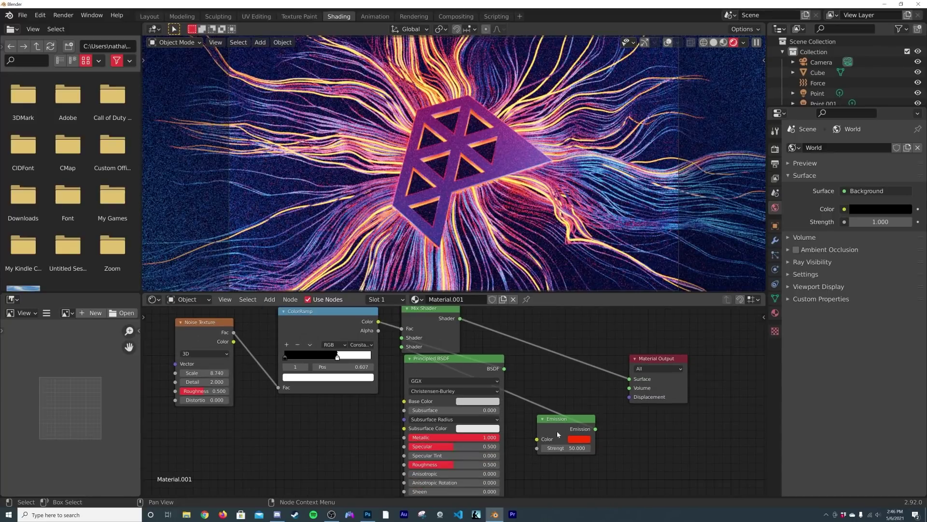
pyautogui.click(478, 402)
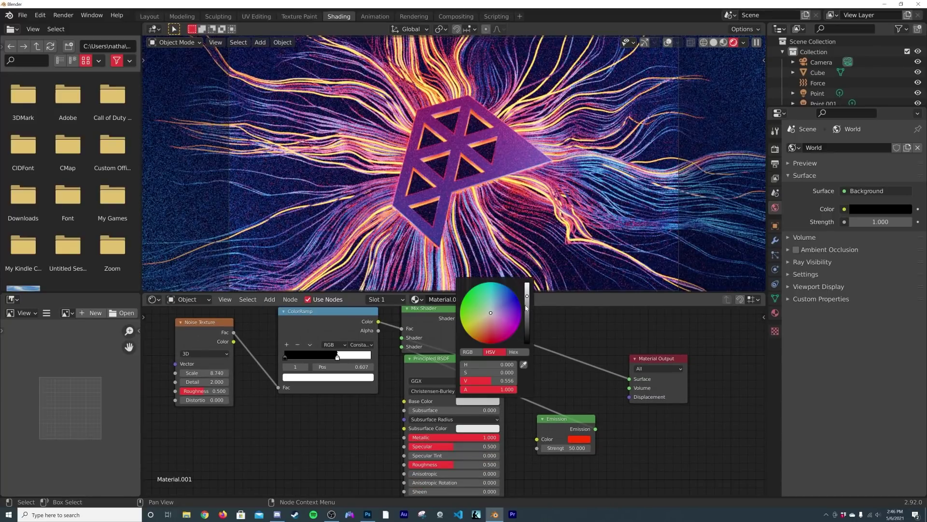
pyautogui.moveTo(527, 296); pyautogui.dragTo(527, 309)
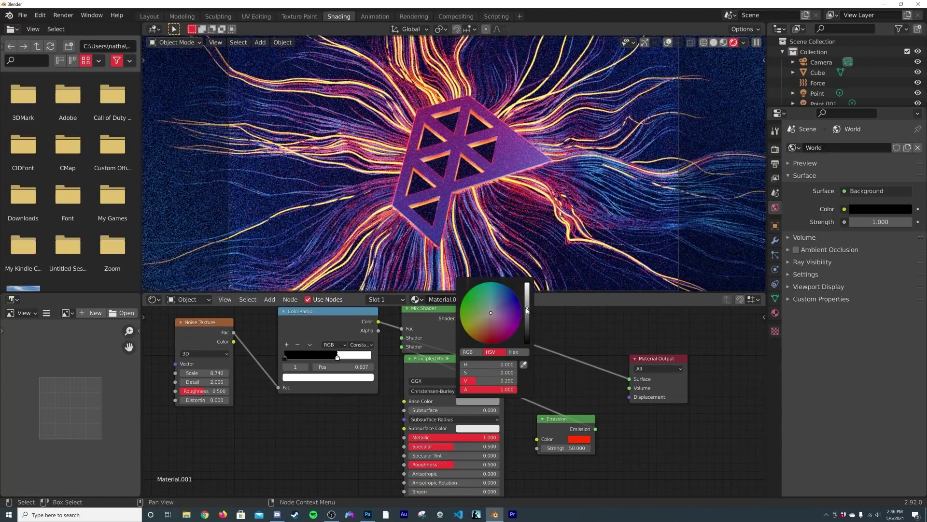
pyautogui.moveTo(456, 464)
pyautogui.mouseDown()
pyautogui.moveTo(430, 464)
pyautogui.moveTo(440, 465)
pyautogui.mouseUp()
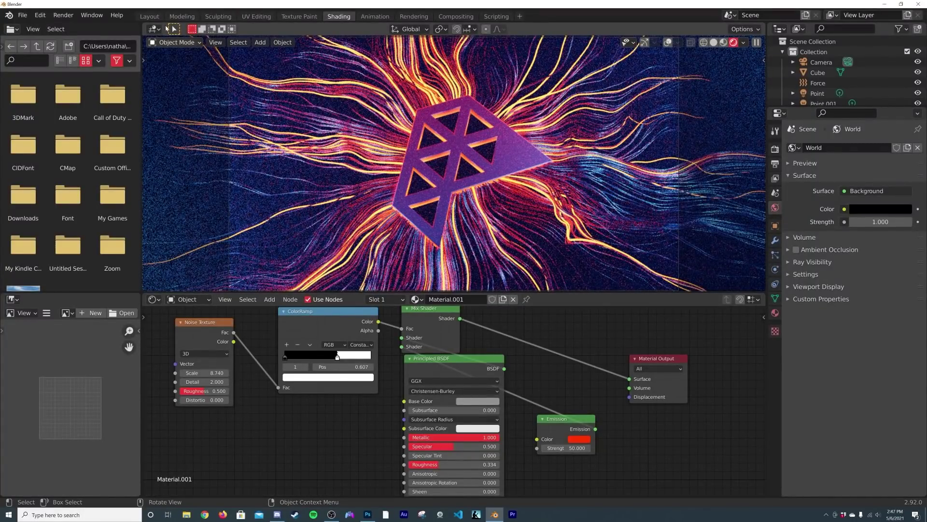
# Step: Put the viewport in solid shading, then render the current frame and inspect the enlarged result
pyautogui.click(714, 44)
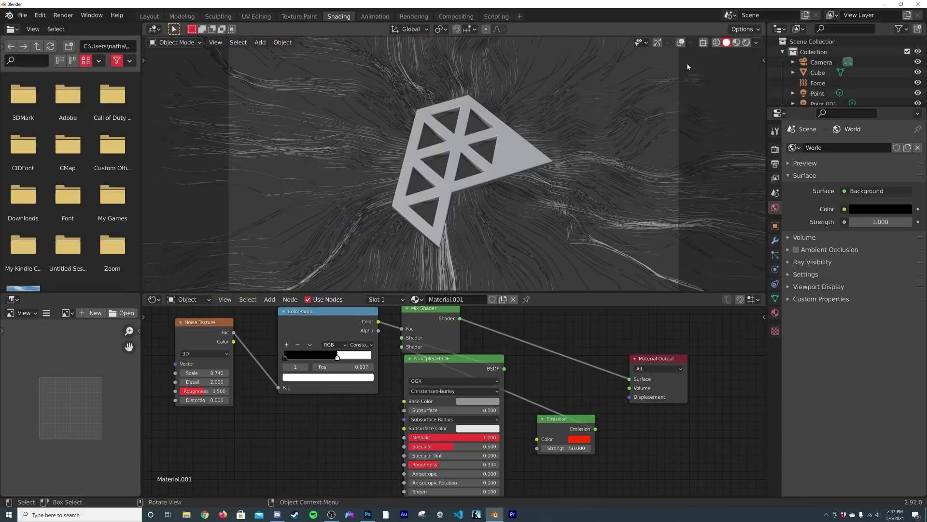
pyautogui.click(63, 15)
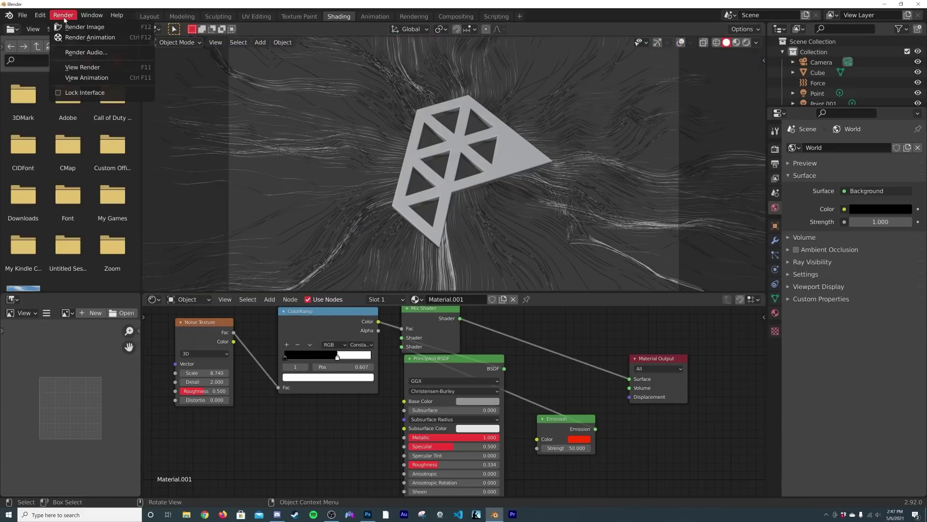
pyautogui.click(77, 26)
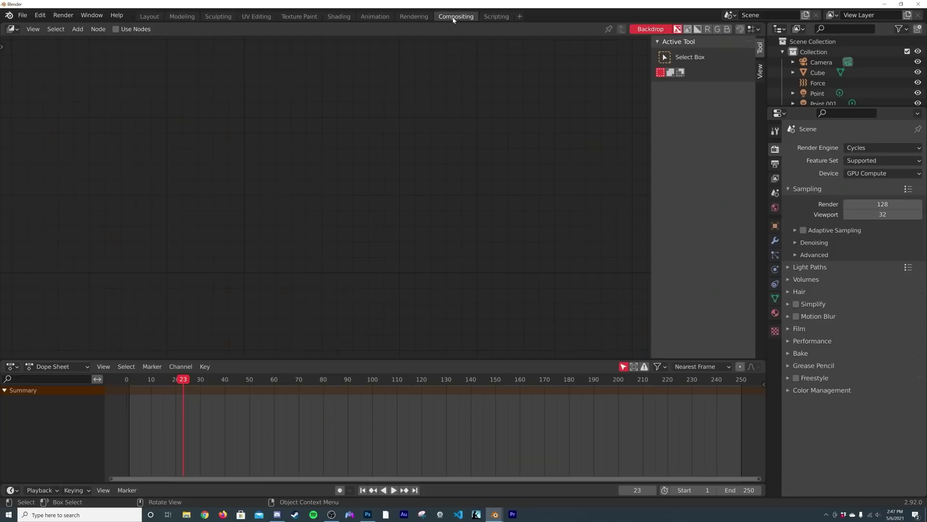
pyautogui.click(414, 17)
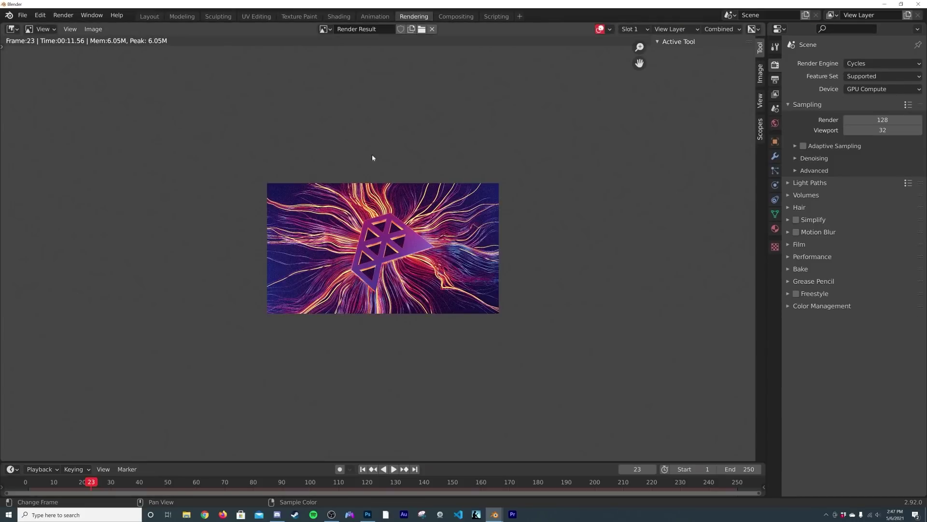
pyautogui.scroll(5, 379, 278)
pyautogui.scroll(-2, 188, 208)
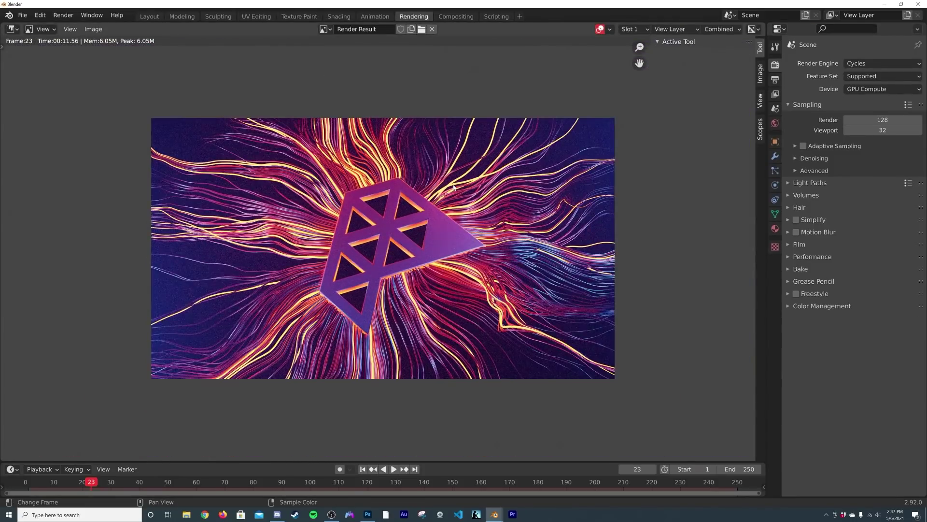
# Step: Enable the Denoising Data pass for the view layer and turn on Use Nodes in the compositor
pyautogui.click(775, 94)
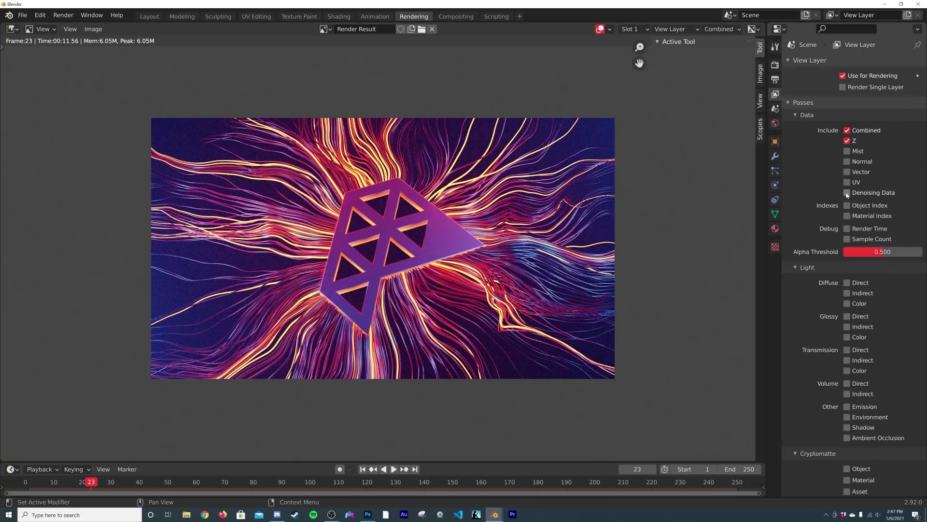
pyautogui.click(456, 16)
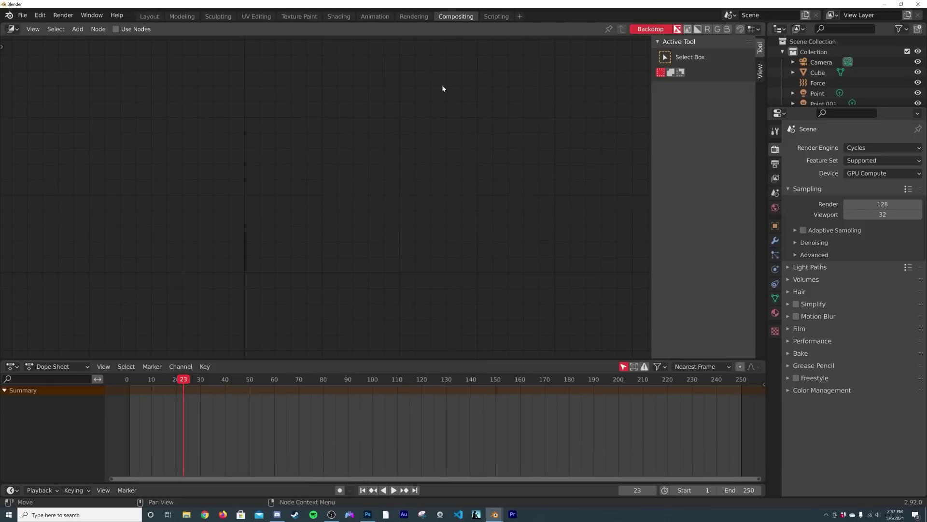
pyautogui.click(125, 32)
pyautogui.scroll(-2, 517, 138)
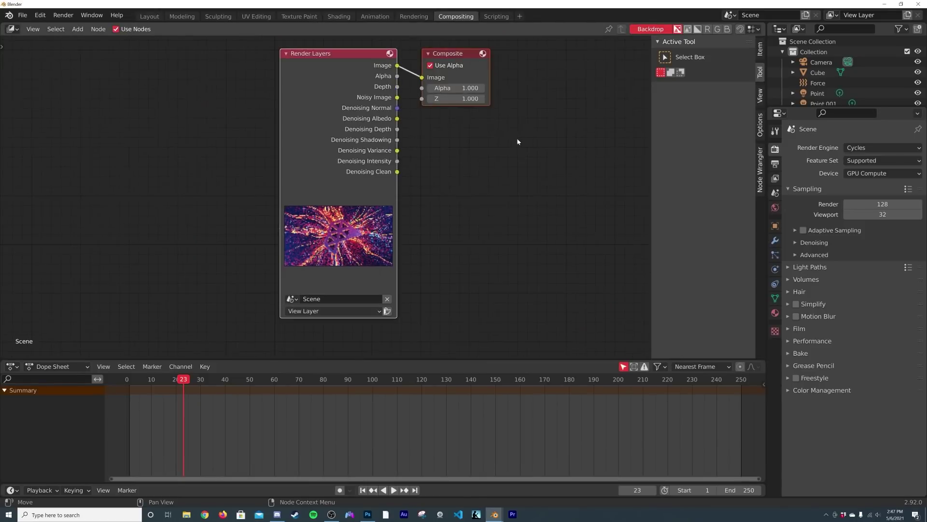
# Step: Add a Viewer node, move the Composite node clear of it, and connect the Render Layers Image output to the Viewer
pyautogui.moveTo(517, 138); pyautogui.dragTo(439, 192, button='middle')
pyautogui.hotkey('shift', 'a')
pyautogui.click(433, 179)
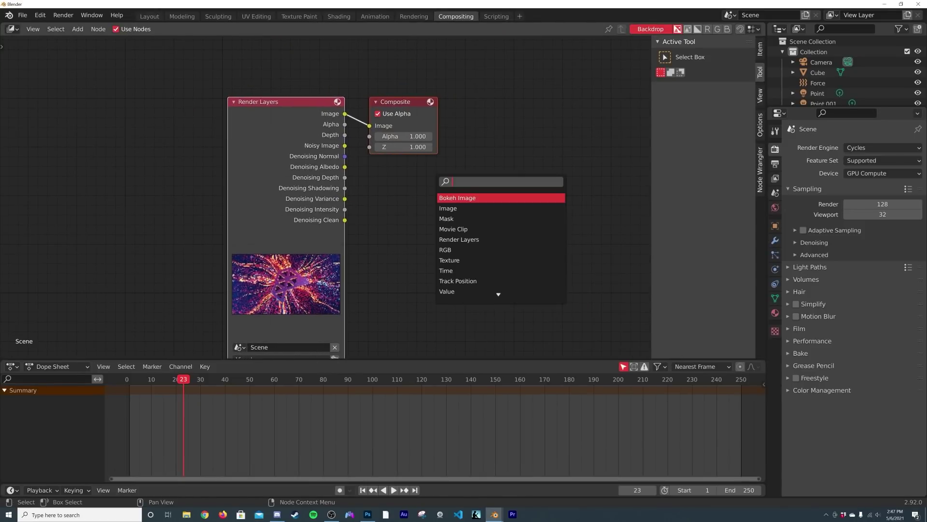
pyautogui.write('VIE')
pyautogui.press('Down')
pyautogui.press('Return')
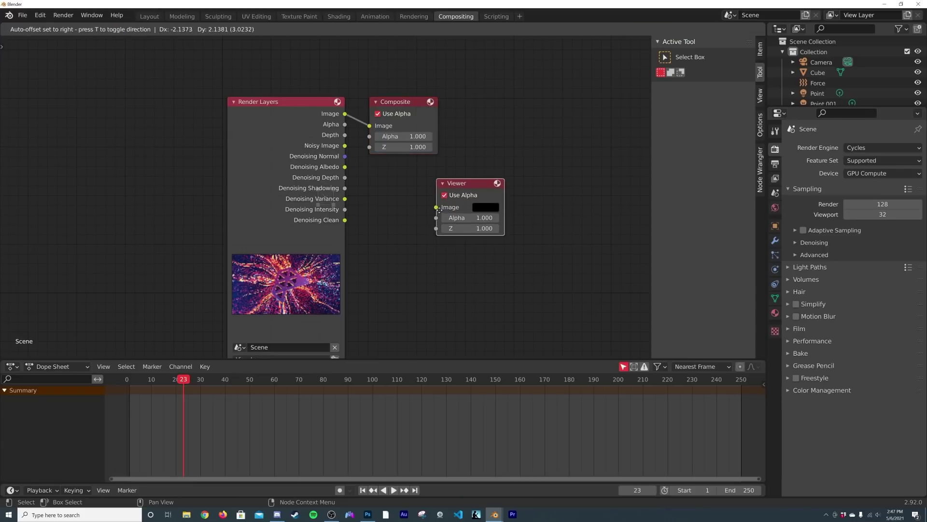
pyautogui.click(437, 178)
pyautogui.moveTo(408, 107); pyautogui.dragTo(497, 108)
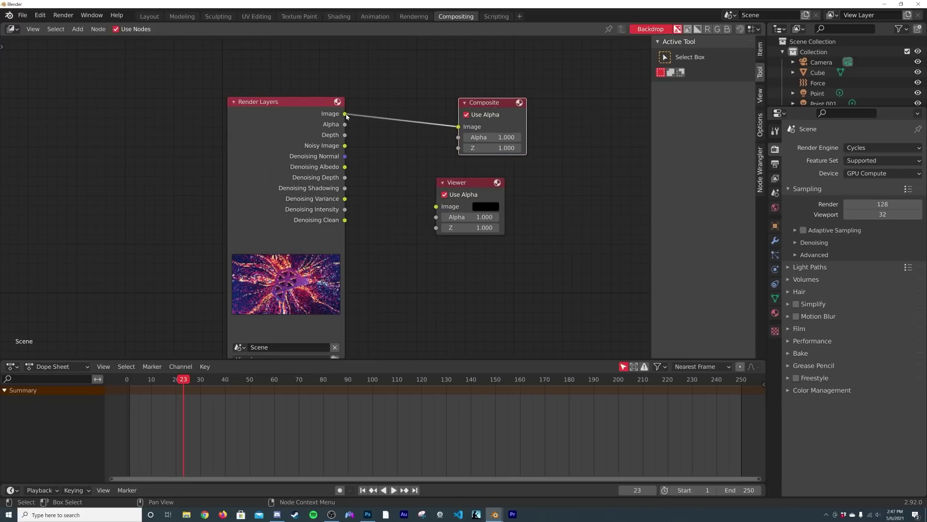
pyautogui.moveTo(344, 114); pyautogui.dragTo(436, 206)
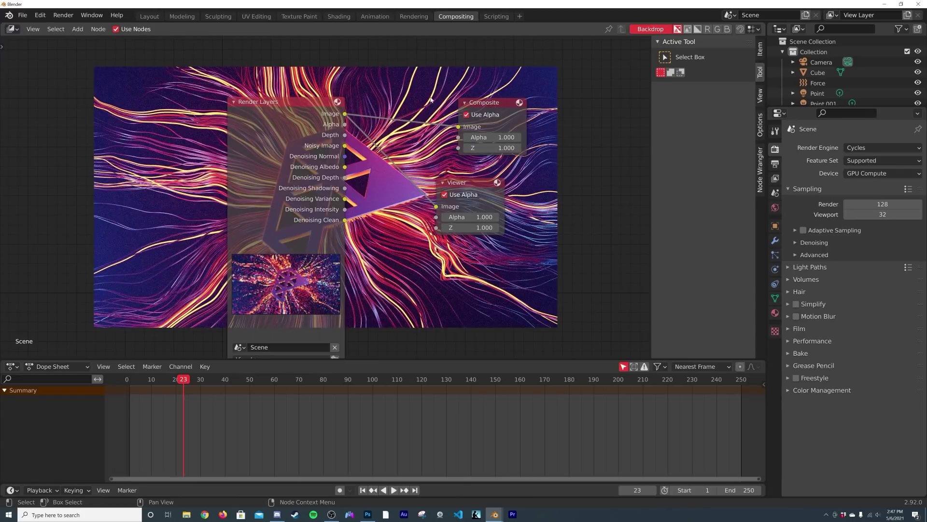
# Step: Add a shared reroute point on the Composite and Viewer links and space the Render Layers and Viewer nodes apart
pyautogui.keyDown('shift'); pyautogui.moveTo(431, 76); pyautogui.dragTo(386, 271, button='right'); pyautogui.keyUp('shift')
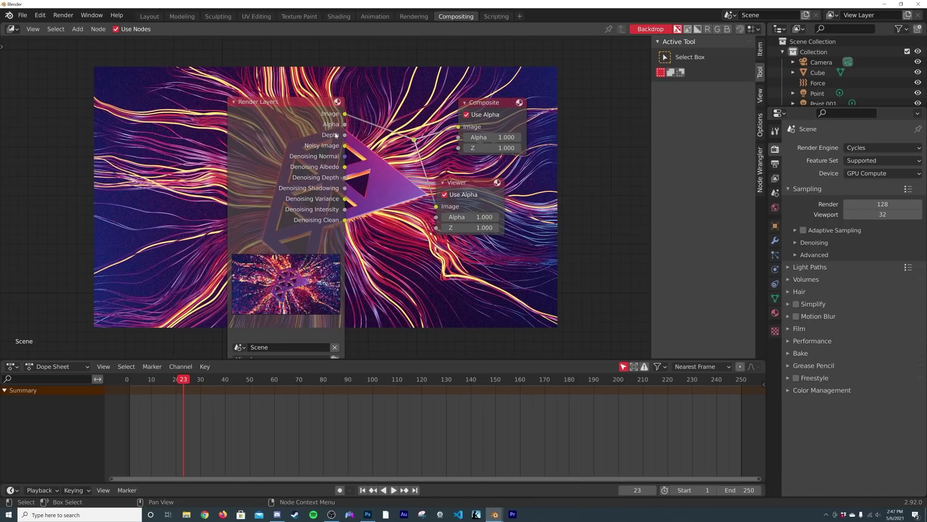
pyautogui.press('g')
pyautogui.click(246, 145)
pyautogui.moveTo(199, 134); pyautogui.dragTo(202, 216, button='middle')
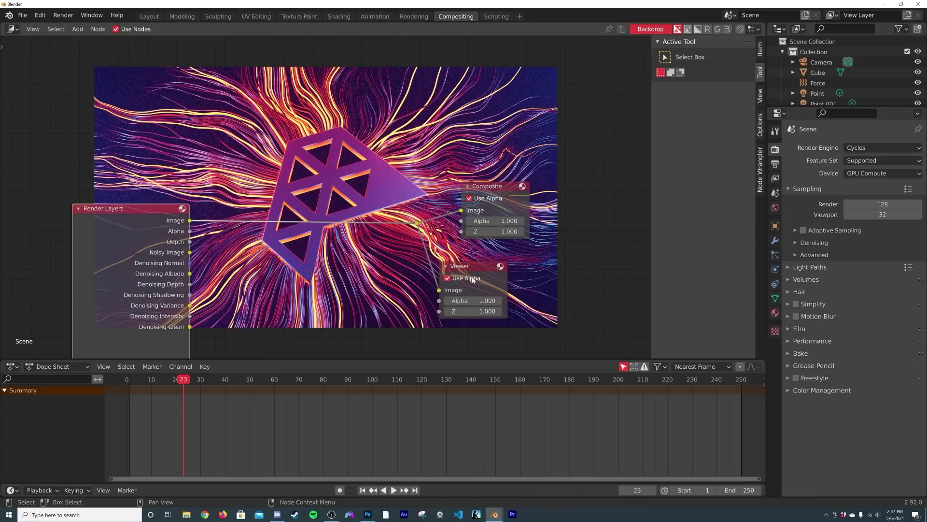
pyautogui.moveTo(476, 267); pyautogui.dragTo(499, 263)
# Step: Insert a Glare node between Render Layers and the reroute point and set its type to Fog Glow
pyautogui.hotkey('shift', 'a')
pyautogui.click(371, 141)
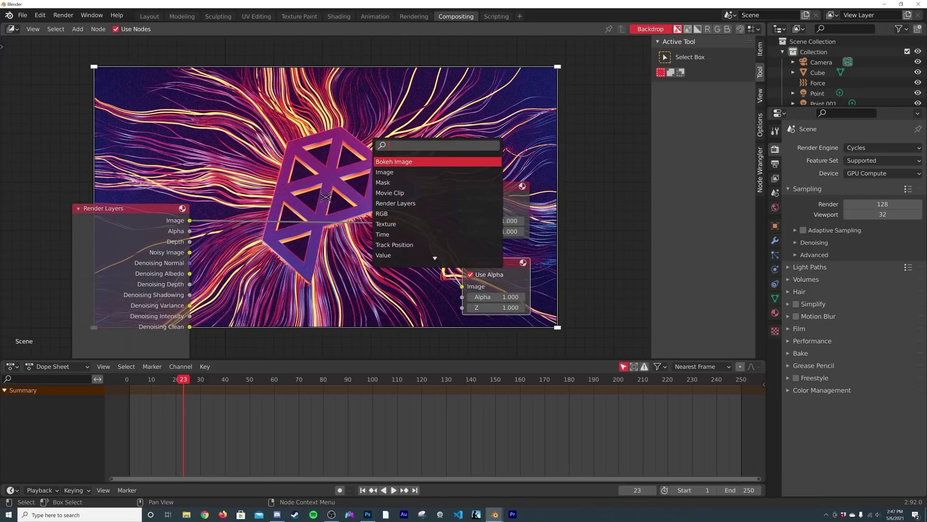
pyautogui.write('glare')
pyautogui.press('Return')
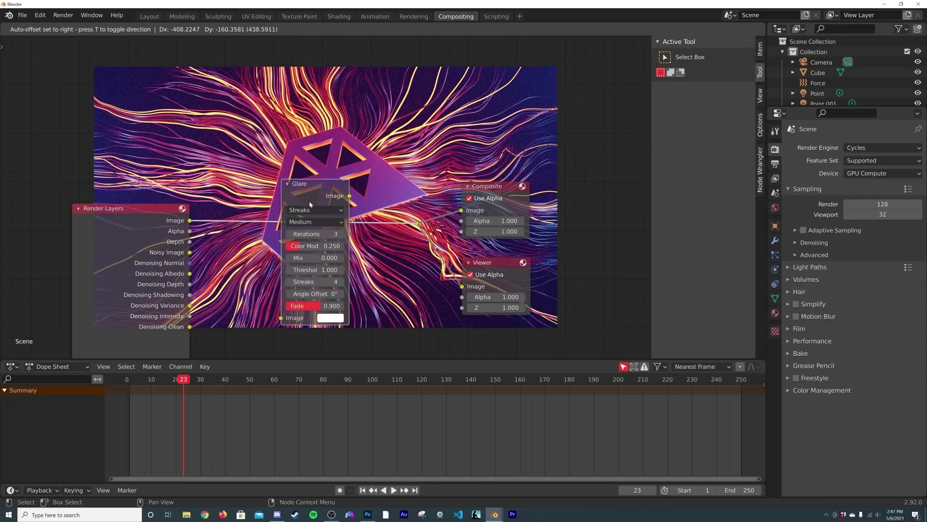
pyautogui.click(309, 205)
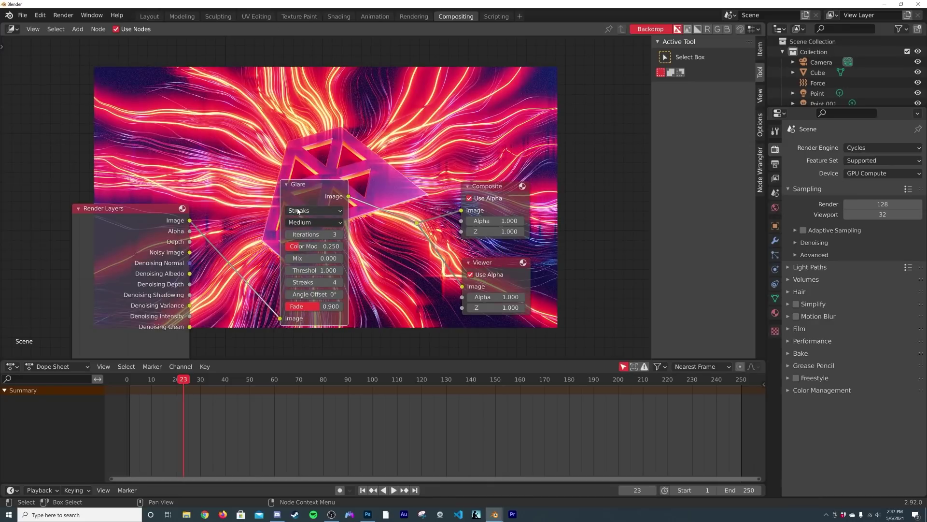
pyautogui.click(314, 210)
pyautogui.click(309, 242)
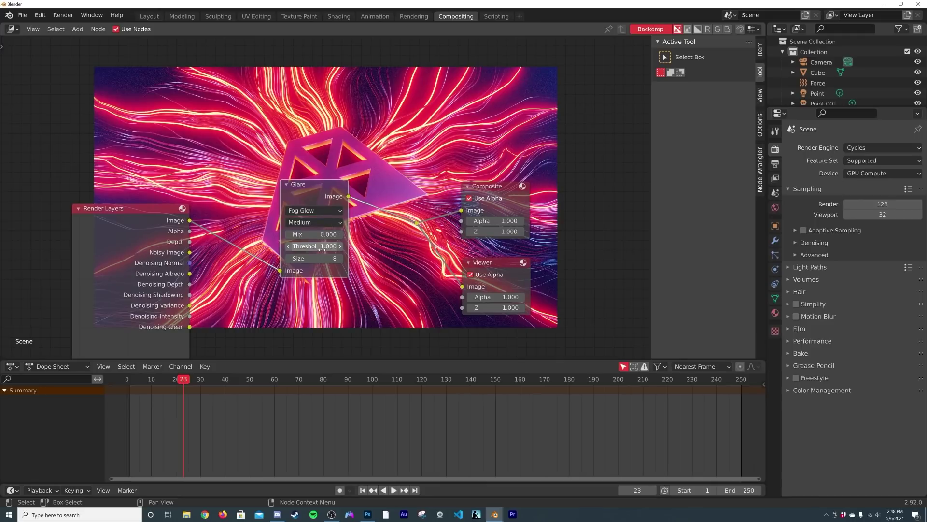
# Step: Lower the Glare node's Mix value to -0.900
pyautogui.click(287, 237)
pyautogui.click(286, 237)
pyautogui.click(286, 237)
pyautogui.click(286, 236)
pyautogui.click(286, 236)
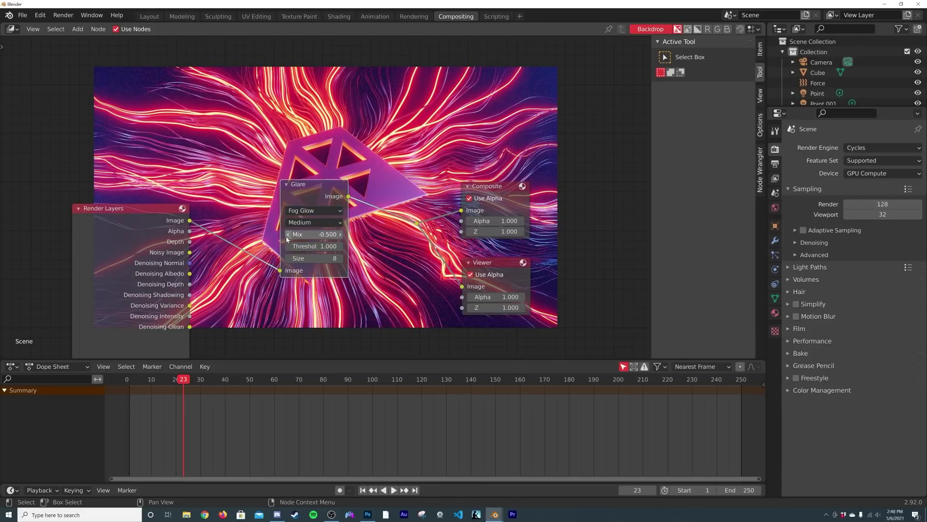
pyautogui.click(287, 237)
pyautogui.click(287, 237)
pyautogui.click(287, 237)
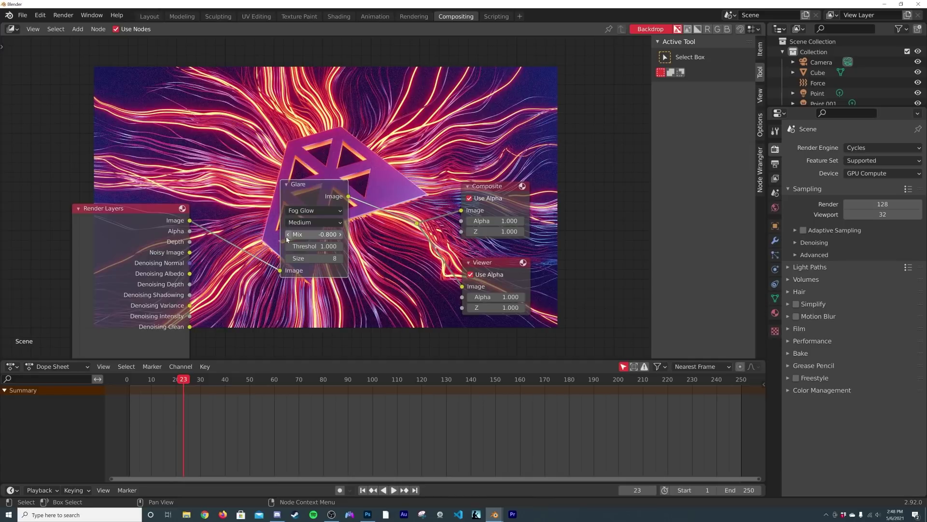
pyautogui.moveTo(304, 219); pyautogui.dragTo(284, 178, button='middle')
pyautogui.click(282, 186)
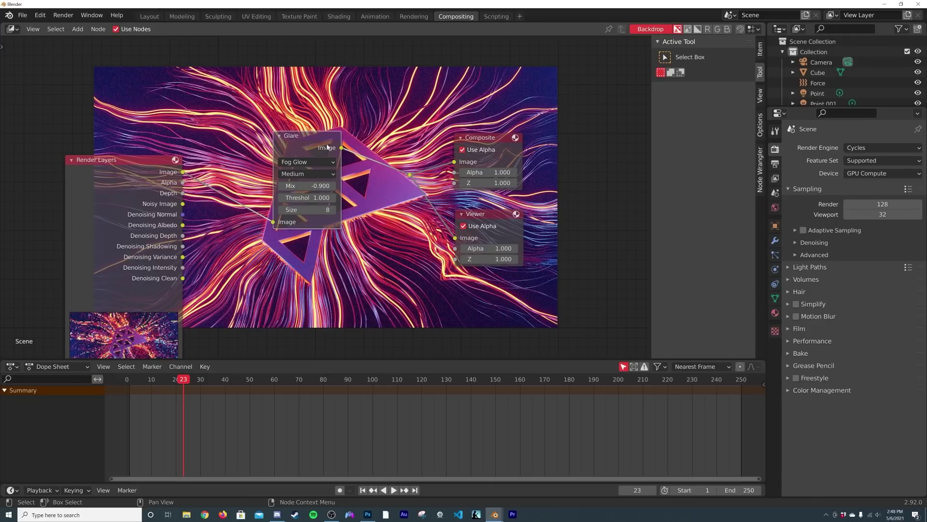
# Step: Insert a Denoise node on the link between Render Layers and Glare
pyautogui.hotkey('shift', 'a')
pyautogui.write('DE')
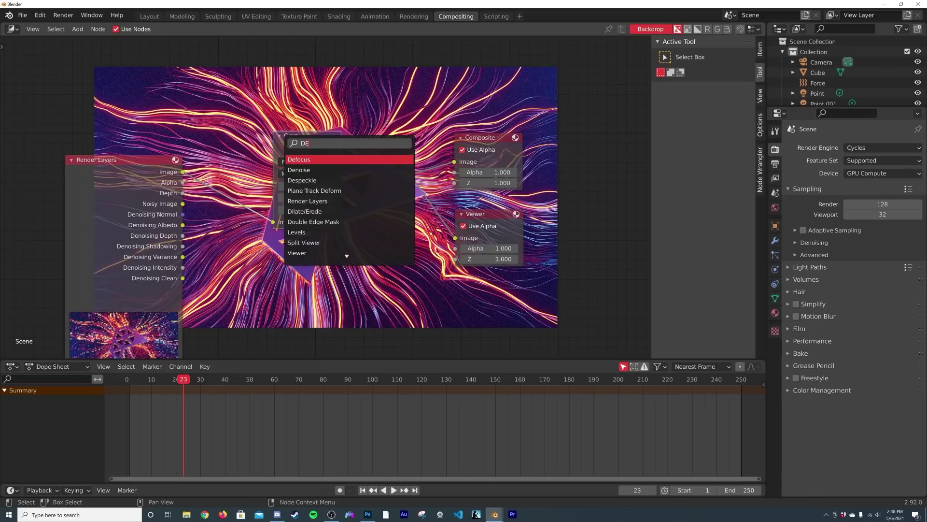
pyautogui.press('Down')
pyautogui.press('Return')
pyautogui.click(255, 188)
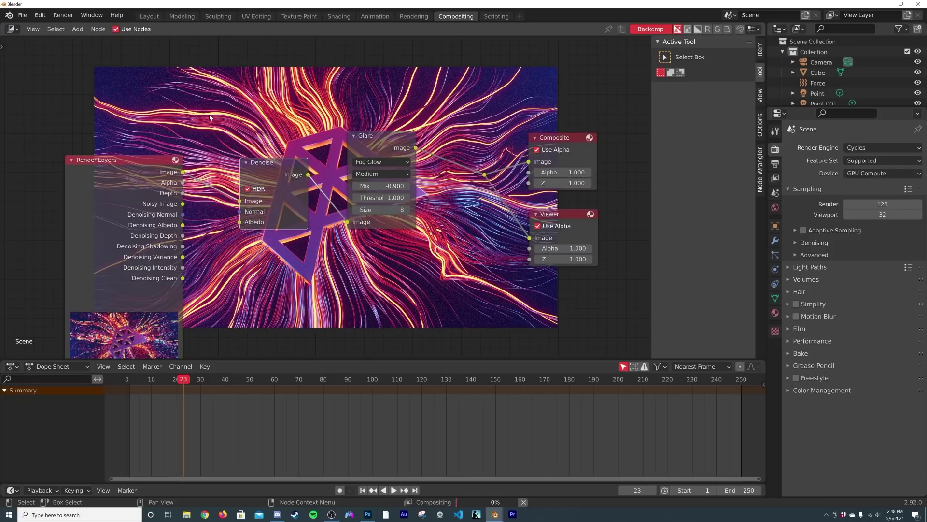
pyautogui.moveTo(335, 105); pyautogui.dragTo(340, 246, button='middle')
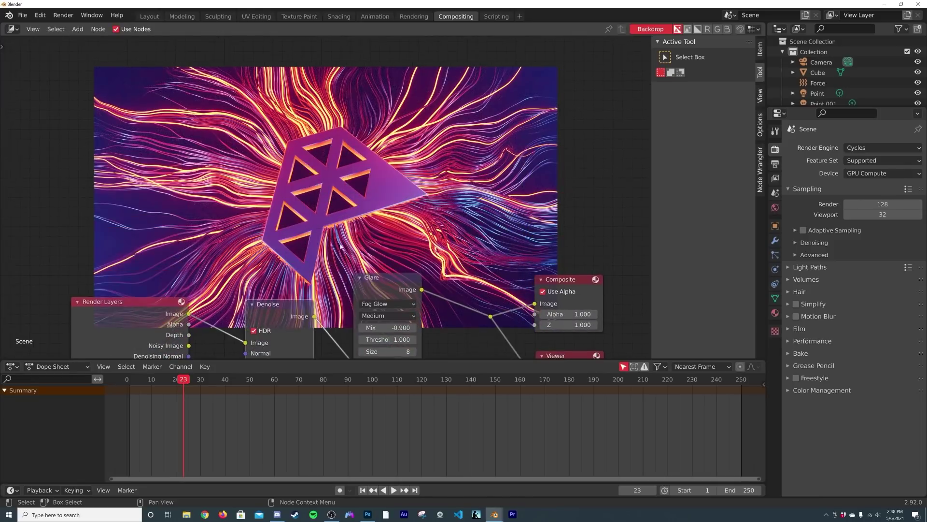
pyautogui.press('KP_Decimal')
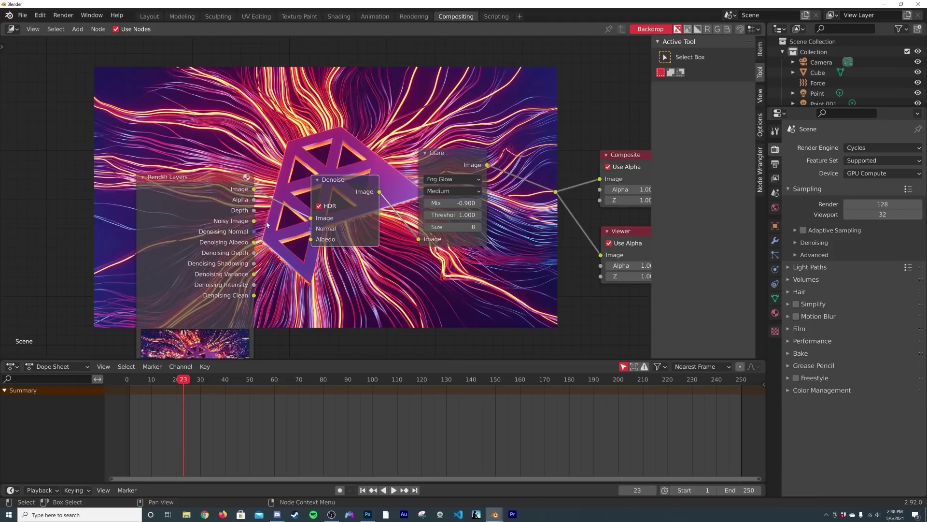
# Step: Connect Noisy Image, Denoising Normal and Denoising Albedo to the Denoise node's Image, Normal and Albedo inputs
pyautogui.scroll(2, 253, 225)
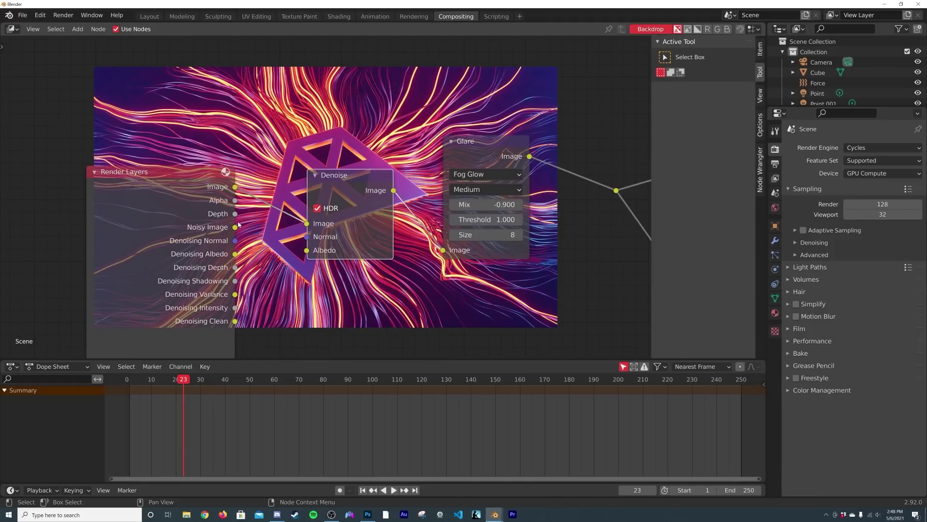
pyautogui.moveTo(235, 227); pyautogui.dragTo(306, 223)
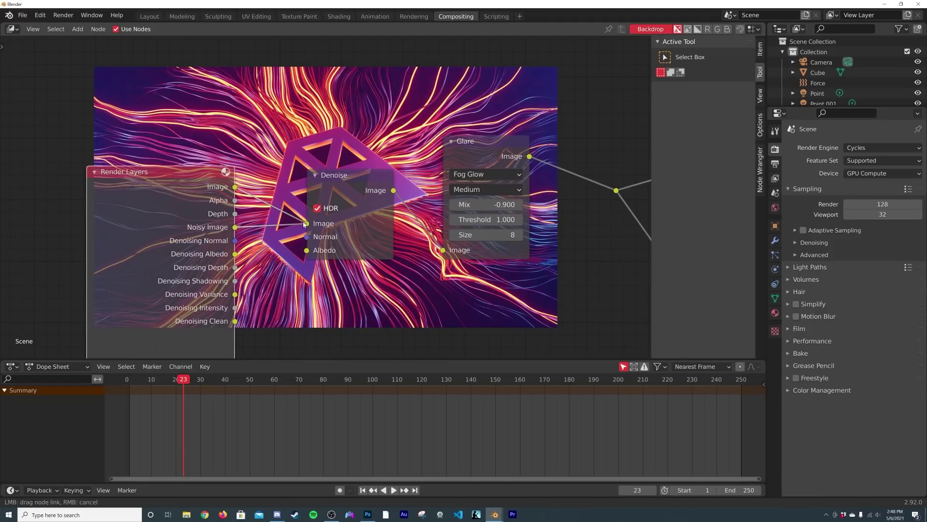
pyautogui.moveTo(235, 240); pyautogui.dragTo(307, 236)
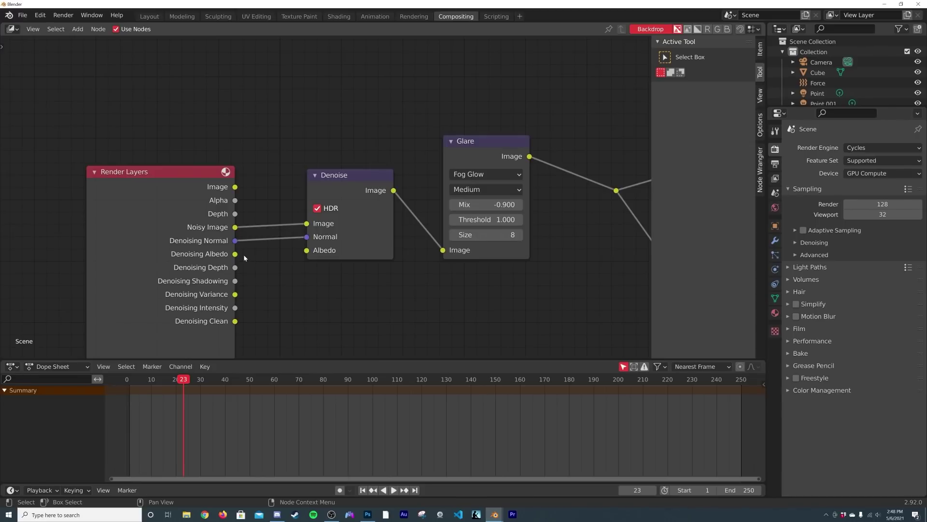
pyautogui.moveTo(235, 255); pyautogui.dragTo(307, 250)
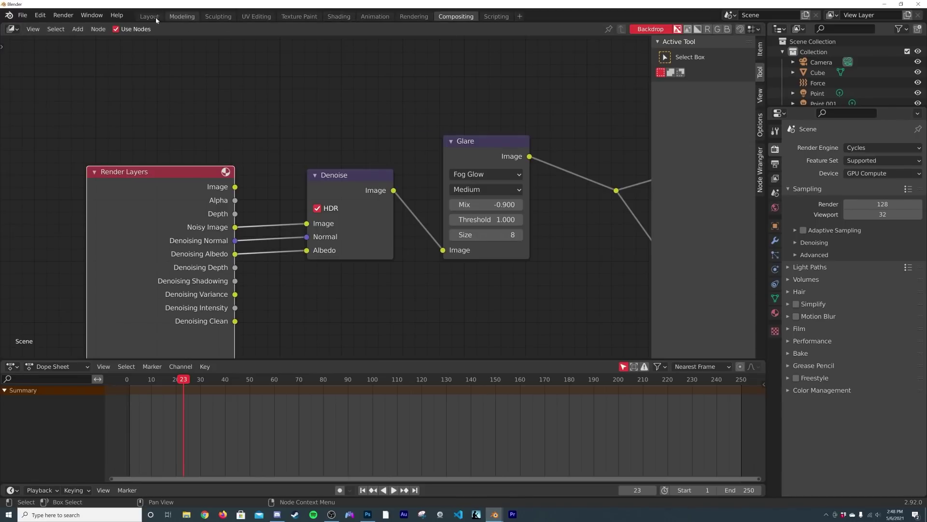
# Step: Set the Cycles render samples to 250 and render the image again
pyautogui.click(63, 15)
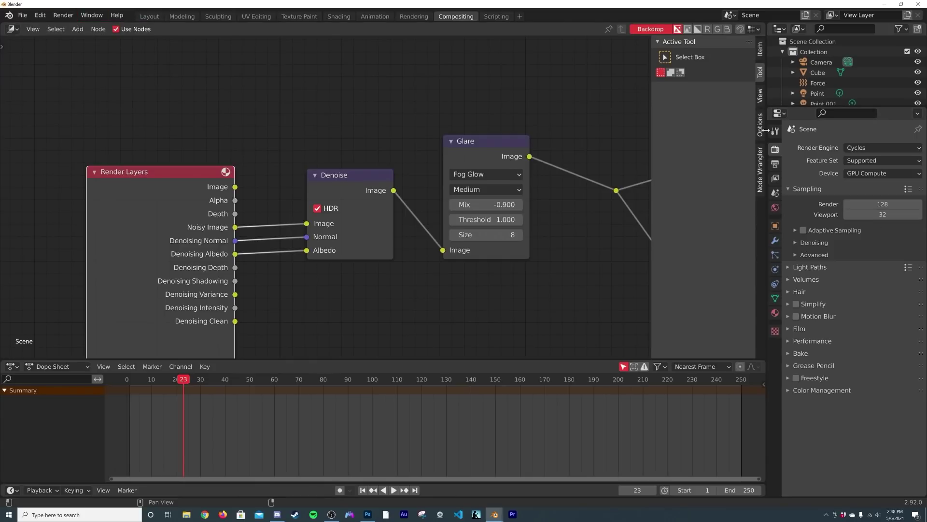
pyautogui.click(883, 204)
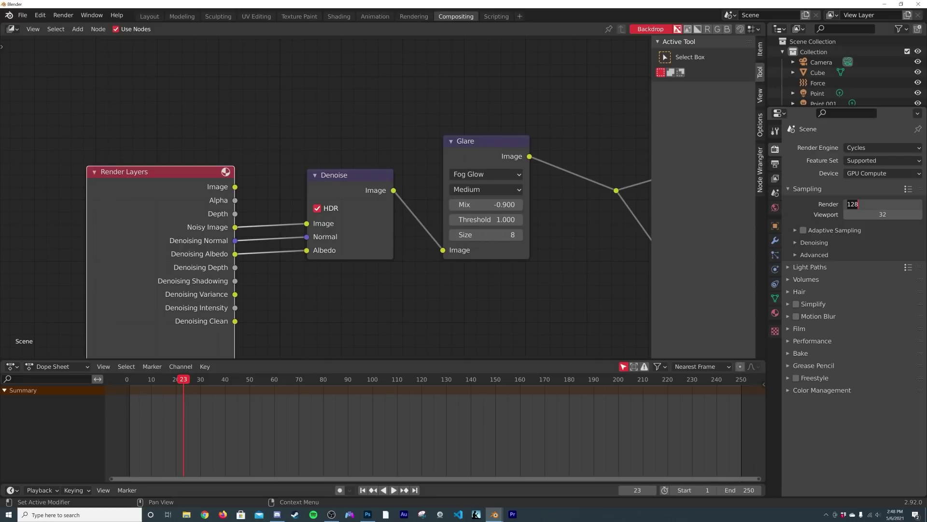
pyautogui.write('250')
pyautogui.press('Return')
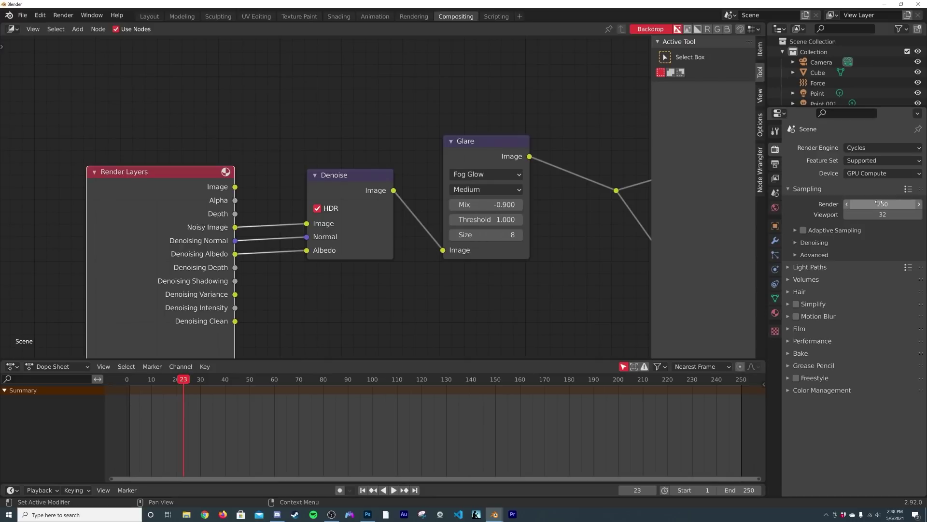
pyautogui.click(63, 16)
pyautogui.click(78, 27)
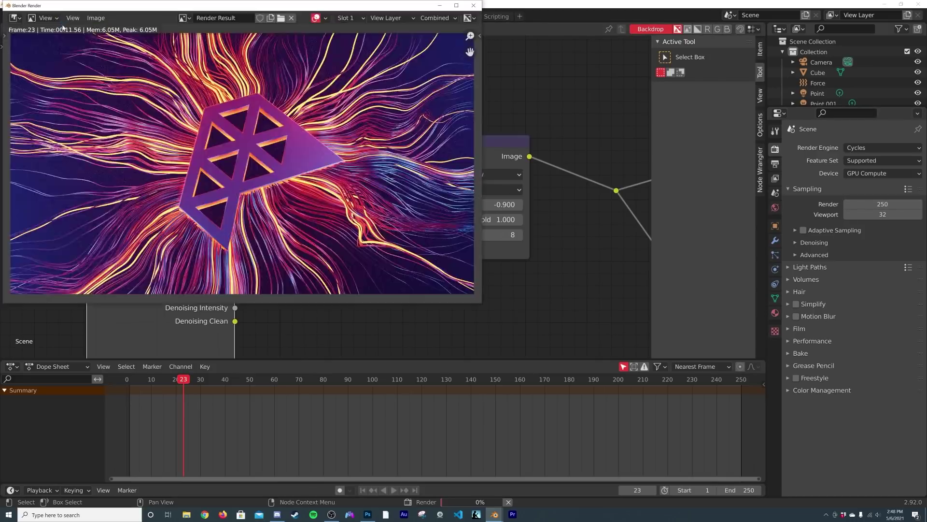